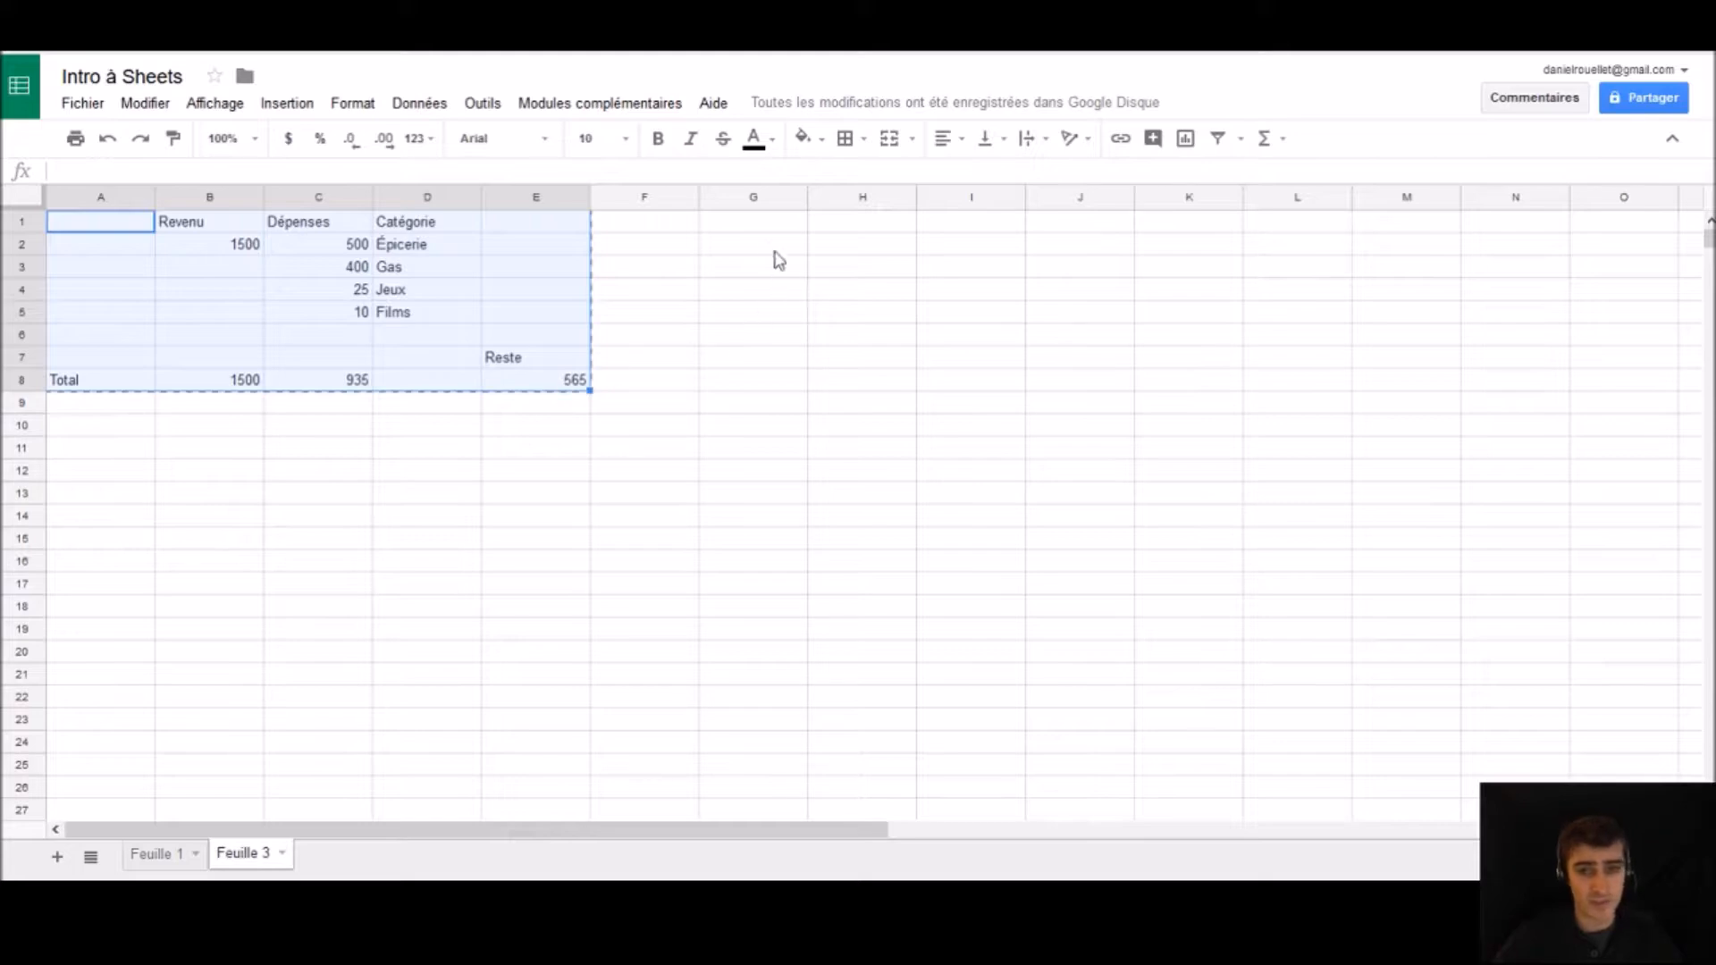
# Paste the copied budget table at G1 and set its expenses to 600 for Épicerie, 200 for Gas, 56 for Jeux and 56 for Films.
pyautogui.hotkey('ctrl', 'v')
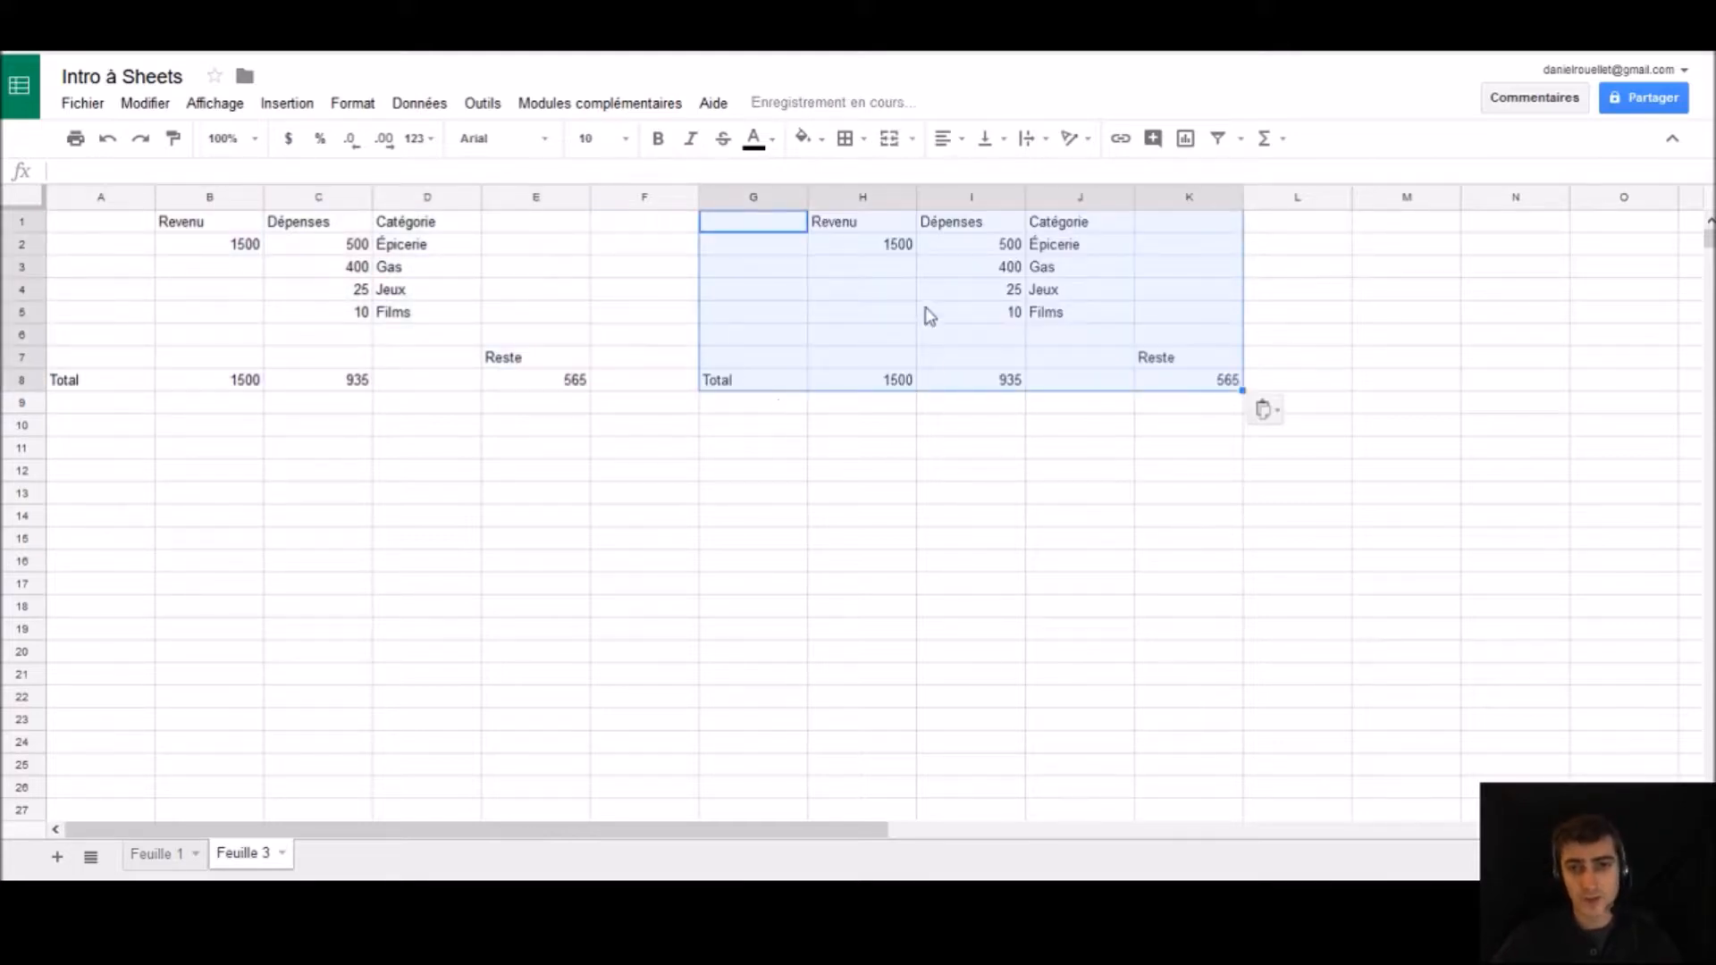
pyautogui.click(953, 289)
pyautogui.click(962, 247)
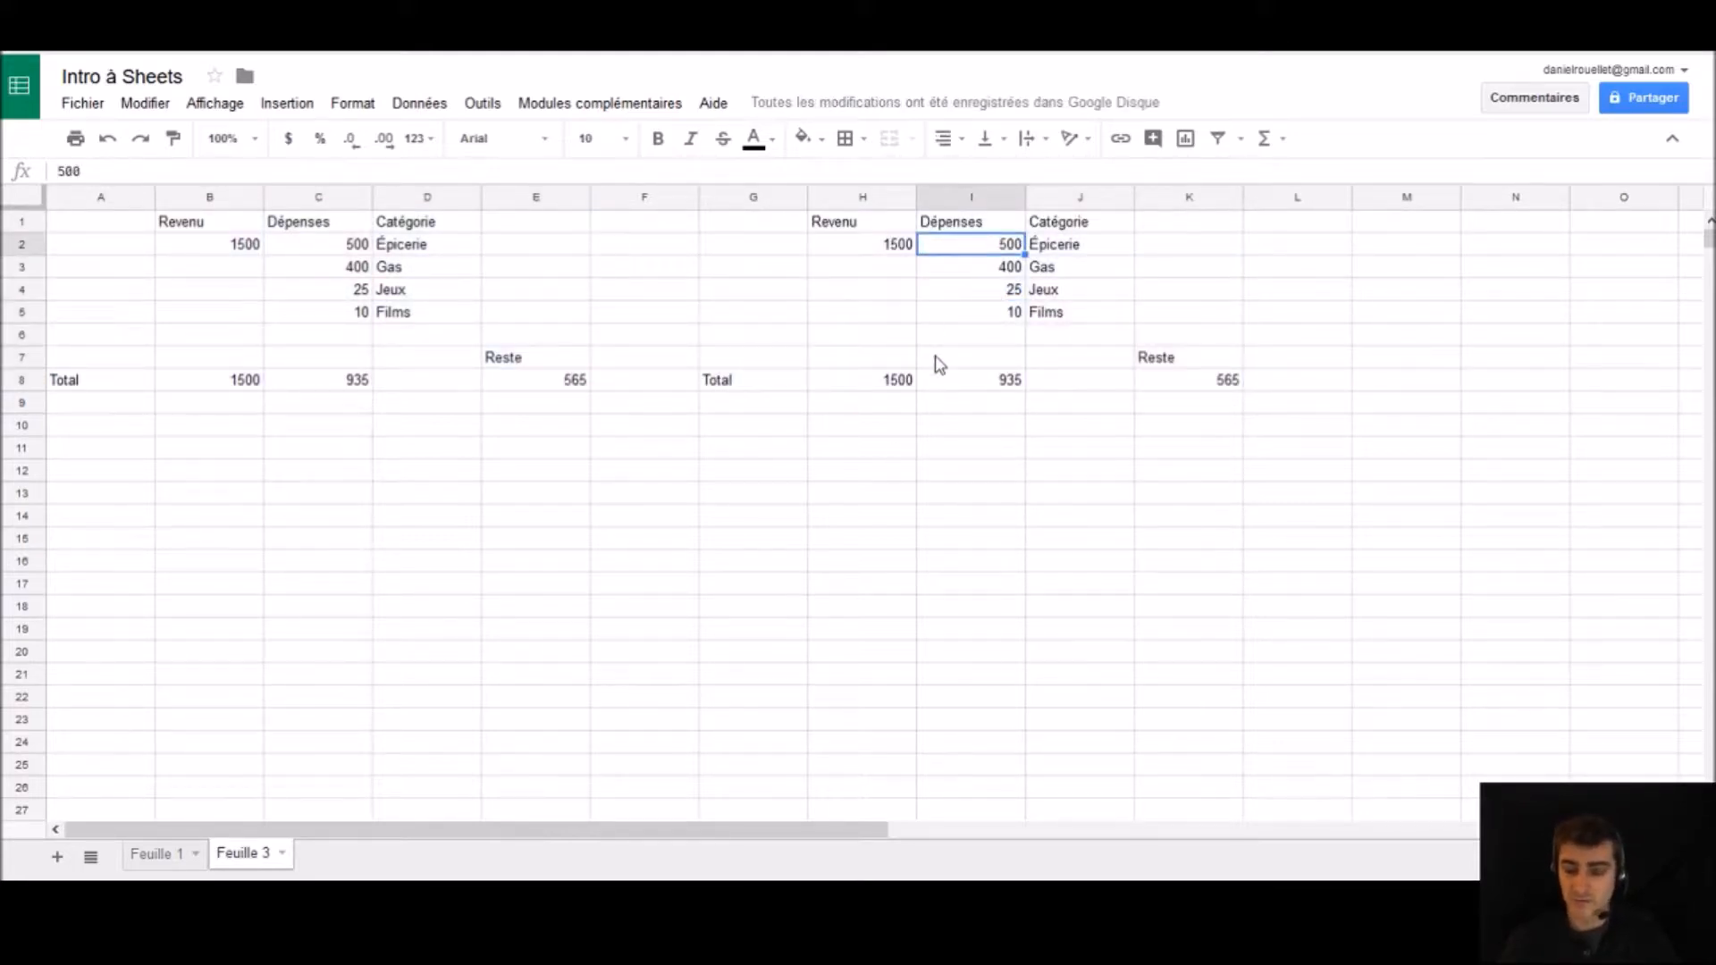
pyautogui.write('600')
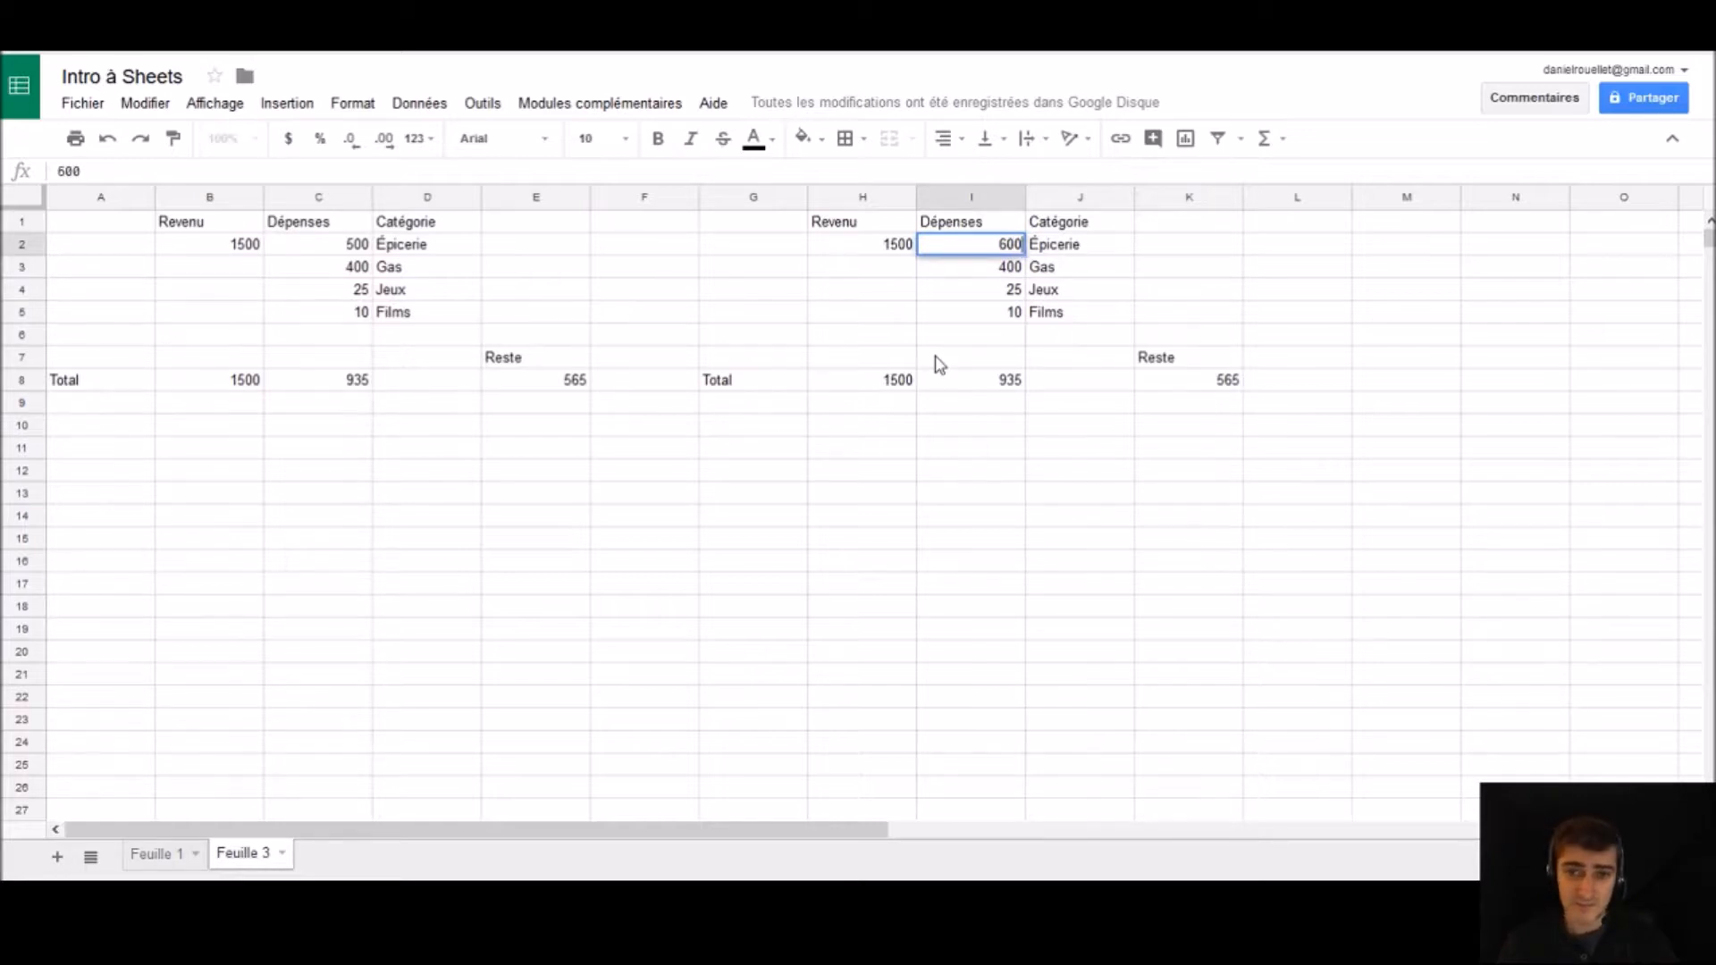
pyautogui.press('Return')
pyautogui.write('200')
pyautogui.press('Return')
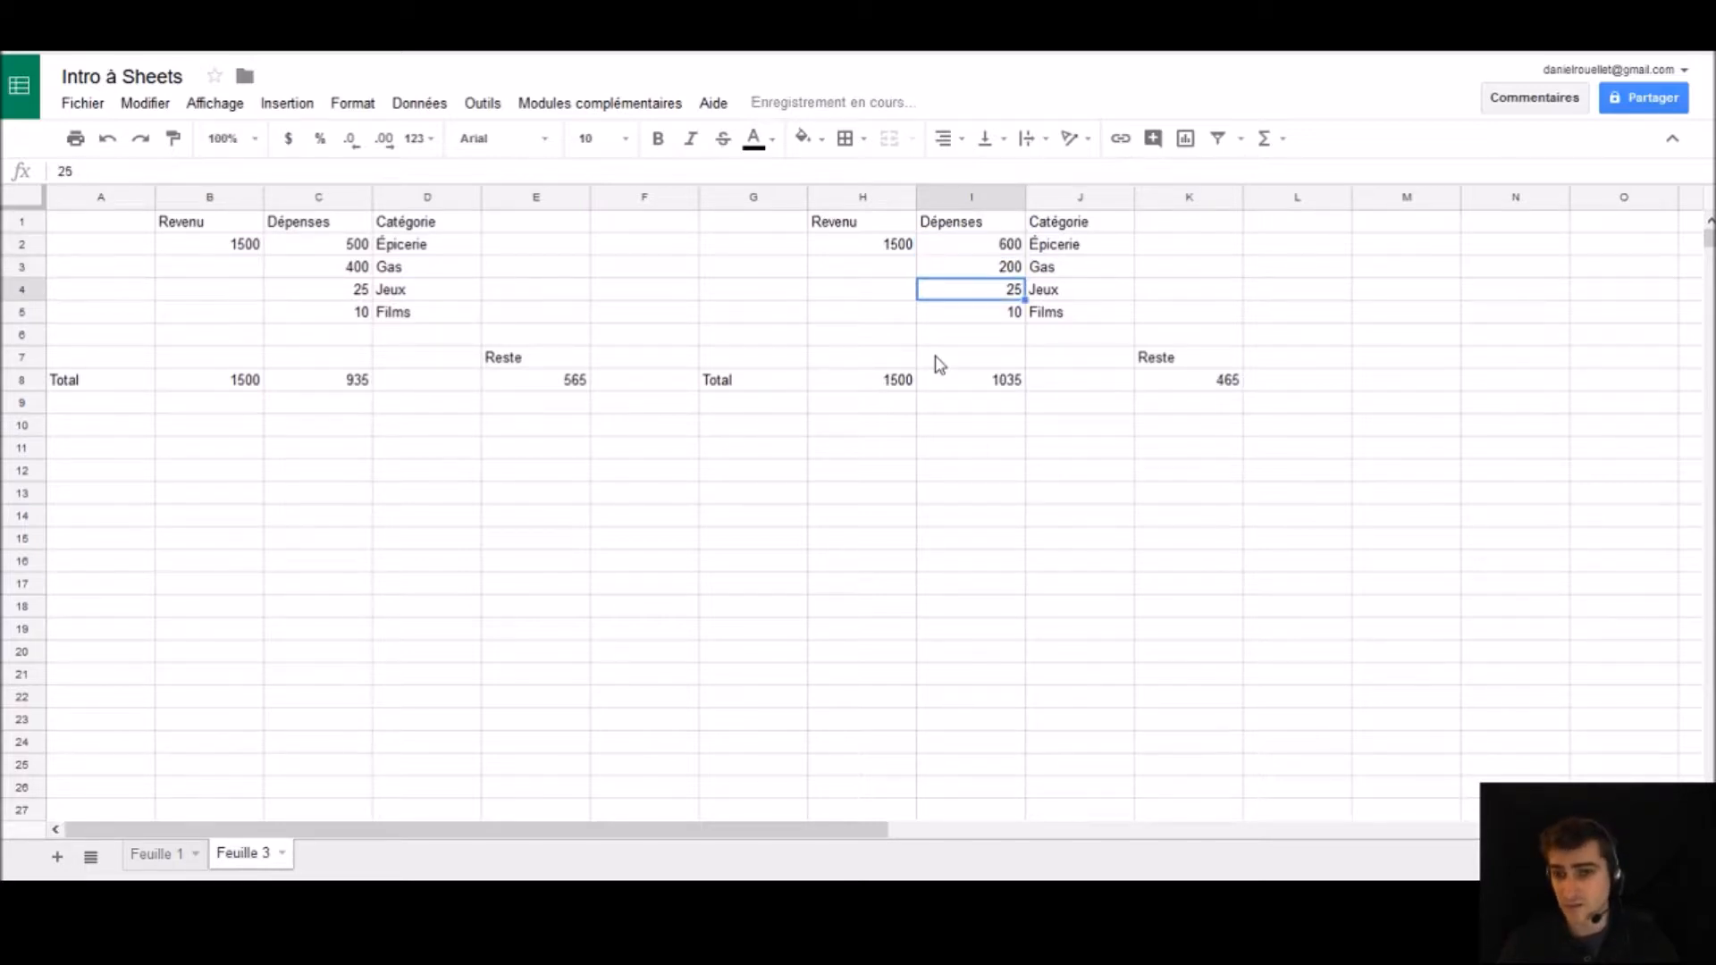
pyautogui.write('56')
pyautogui.press('Return')
pyautogui.write('56')
pyautogui.press('Return')
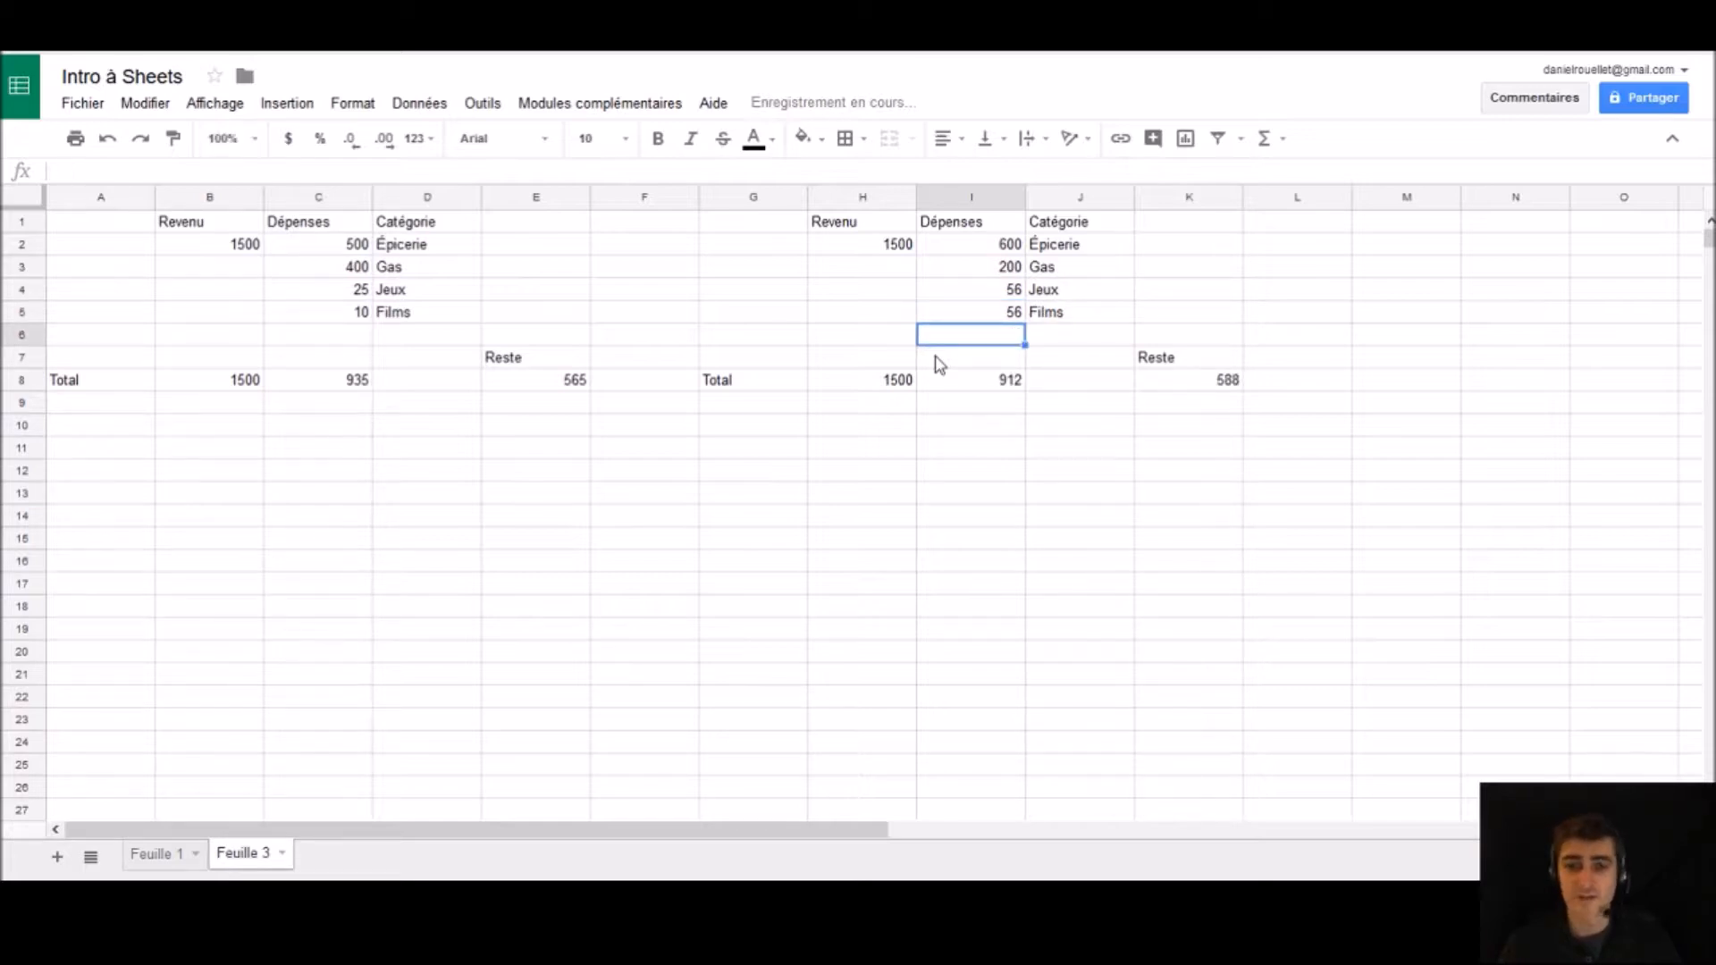
# Inspect the formula behind the Reste amount in the pasted table.
pyautogui.press('Down')
pyautogui.press('Down')
pyautogui.press('Right')
pyautogui.press('Right')
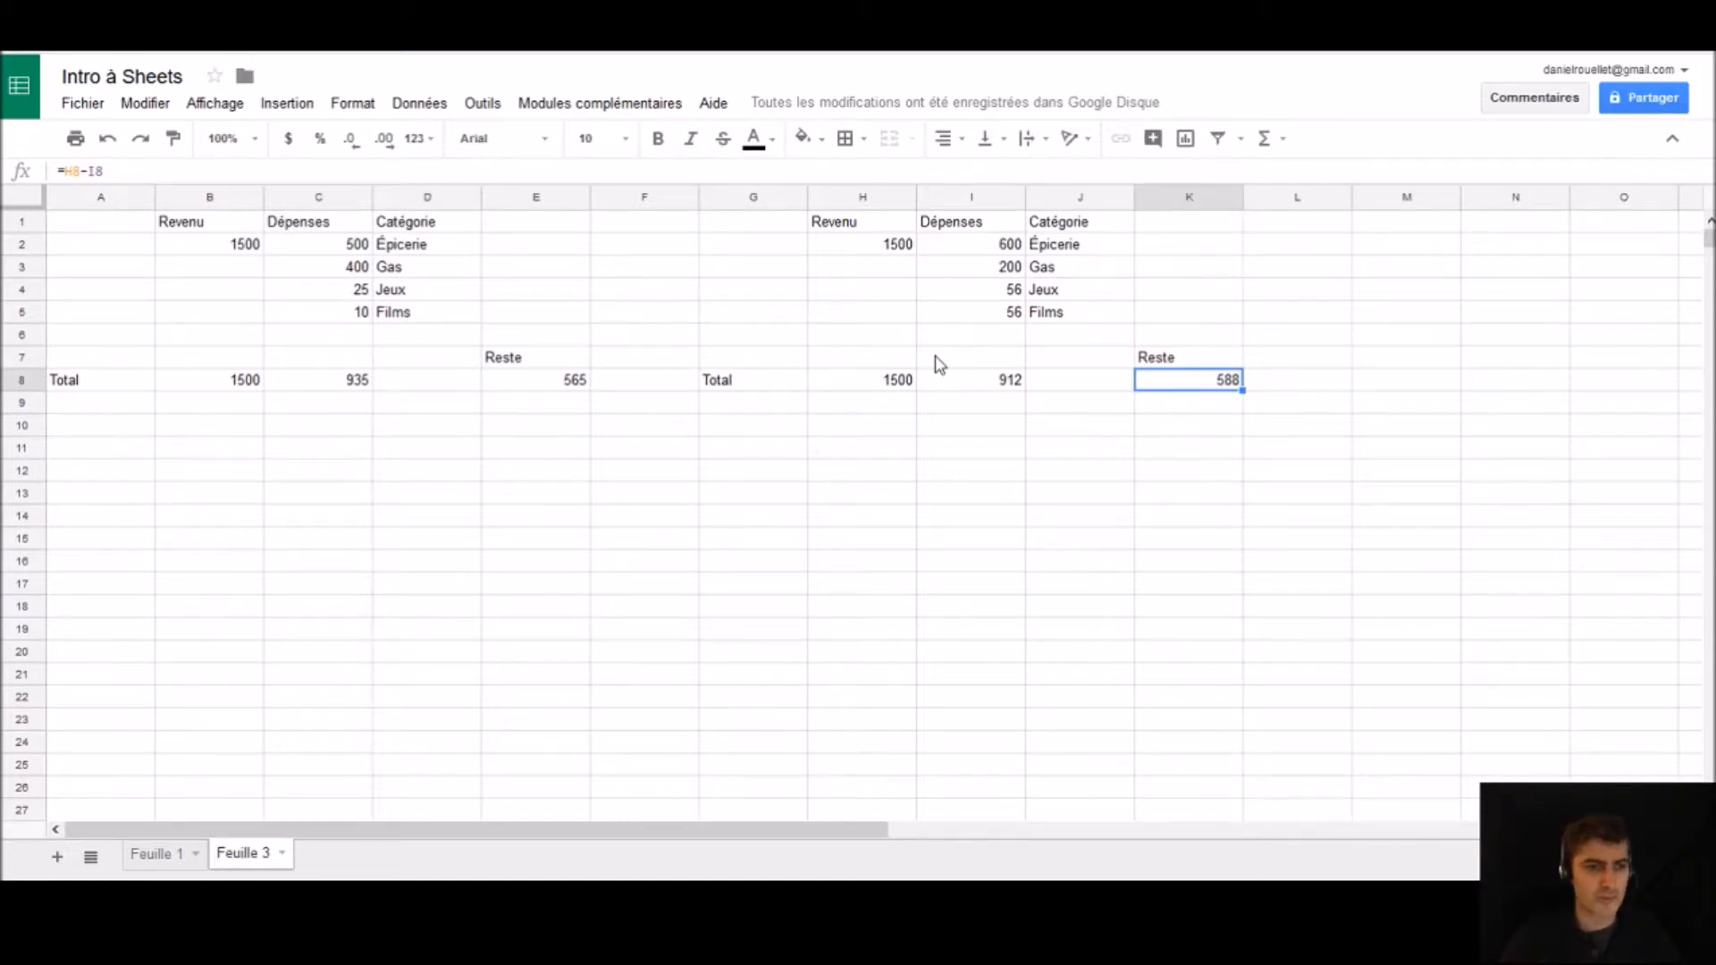
# Clear the entire contents of Feuille 3 and switch to Feuille 1.
pyautogui.click(25, 195)
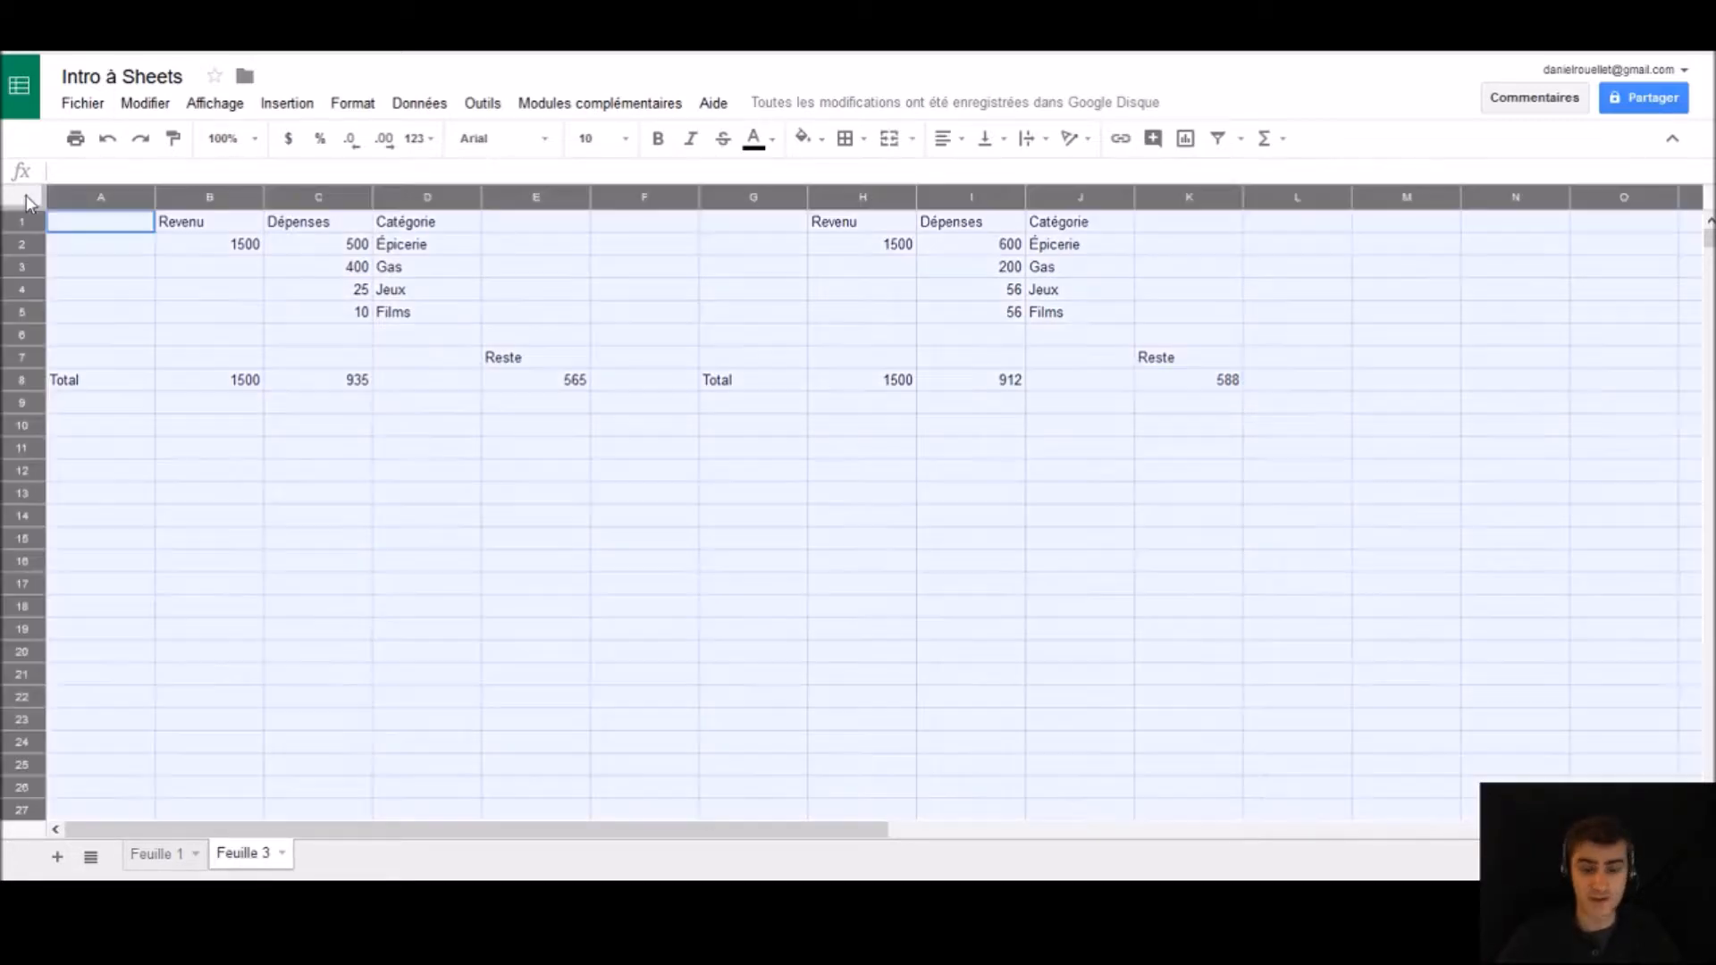
pyautogui.press('Delete')
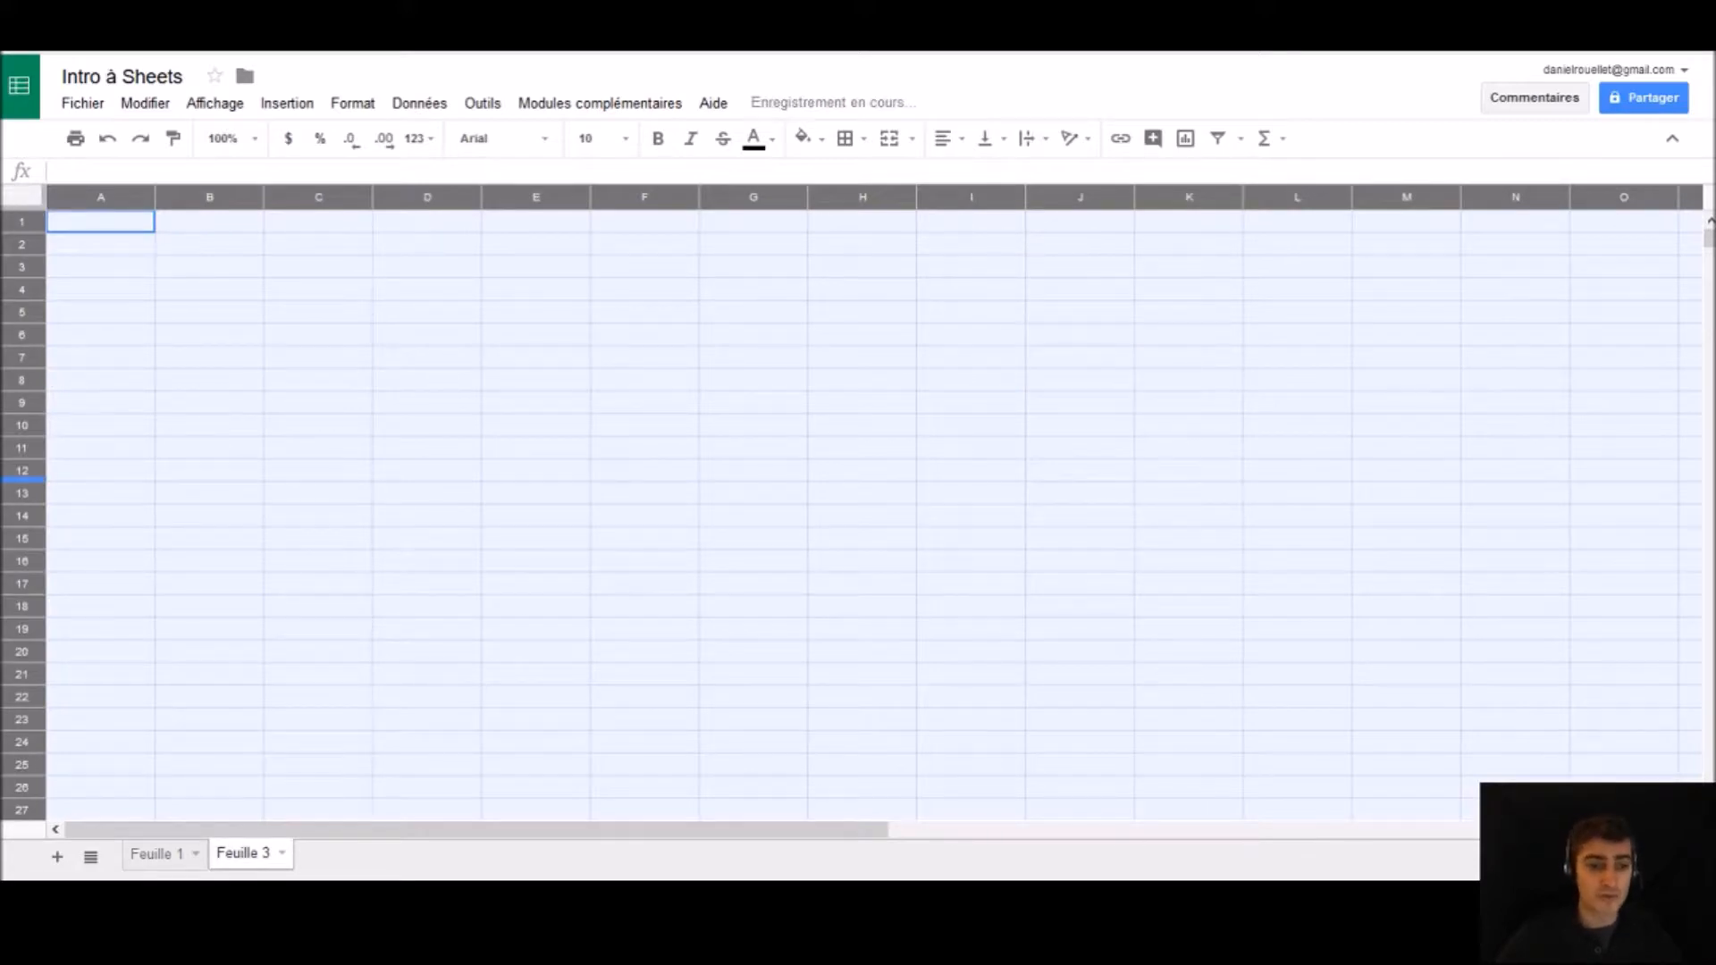
pyautogui.click(157, 856)
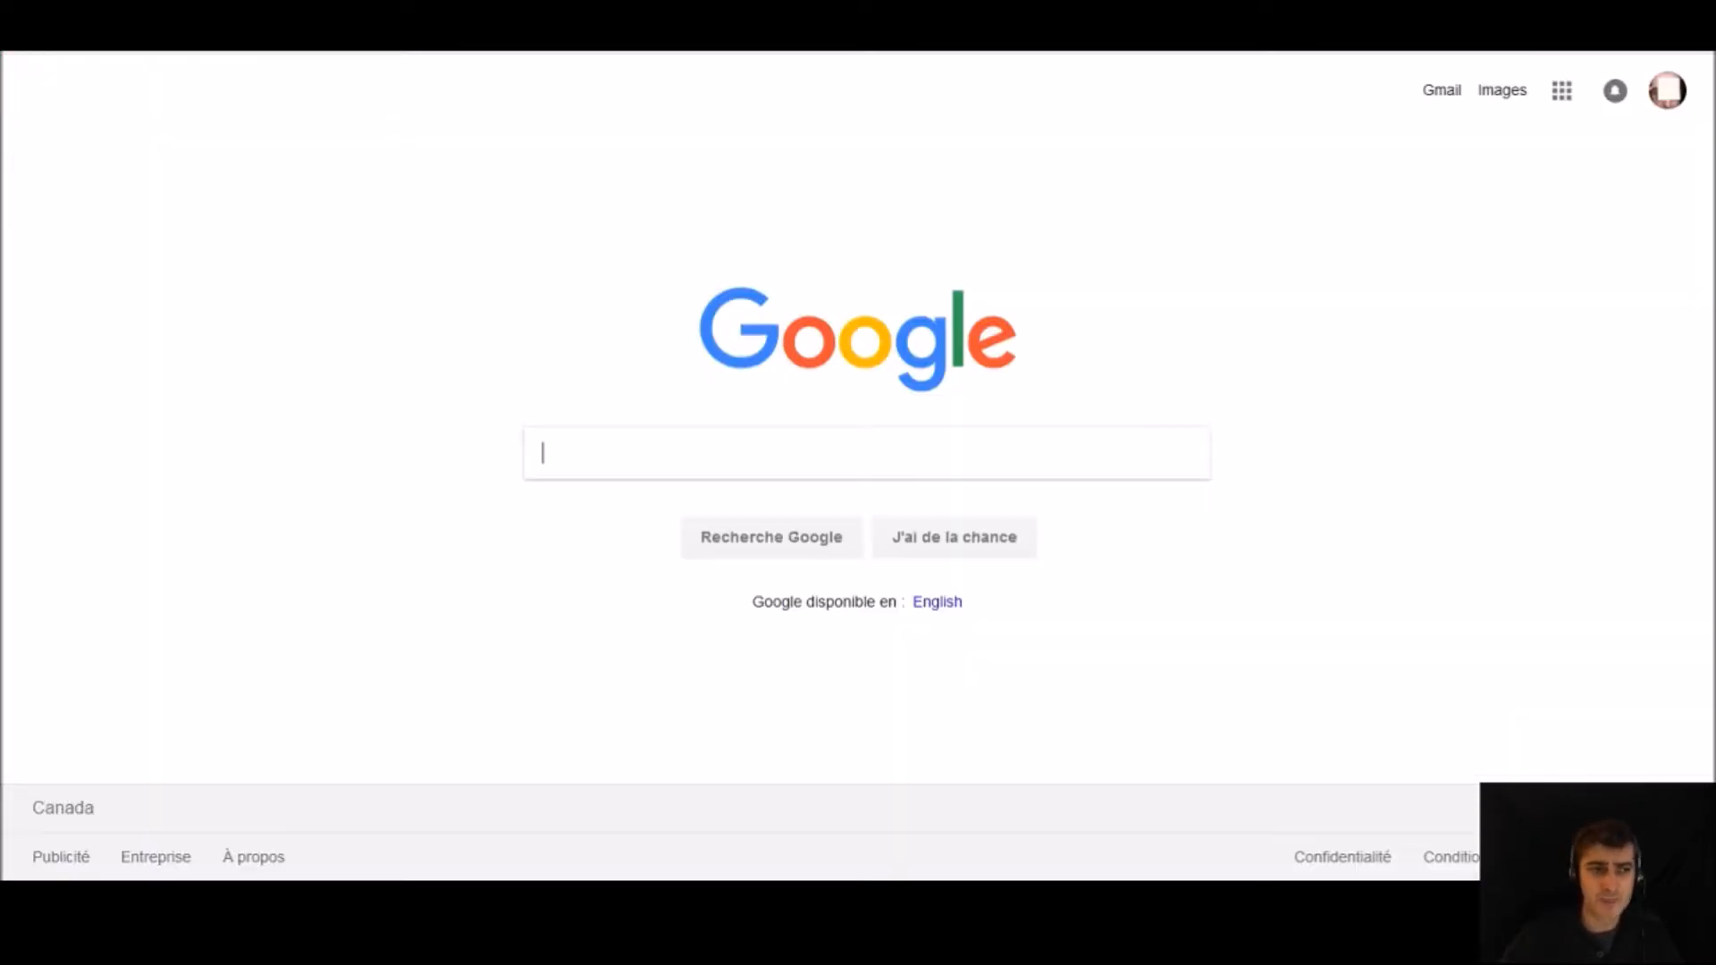
# Search Google for "google sheets" and open the result for creating and editing spreadsheets online.
pyautogui.click(682, 468)
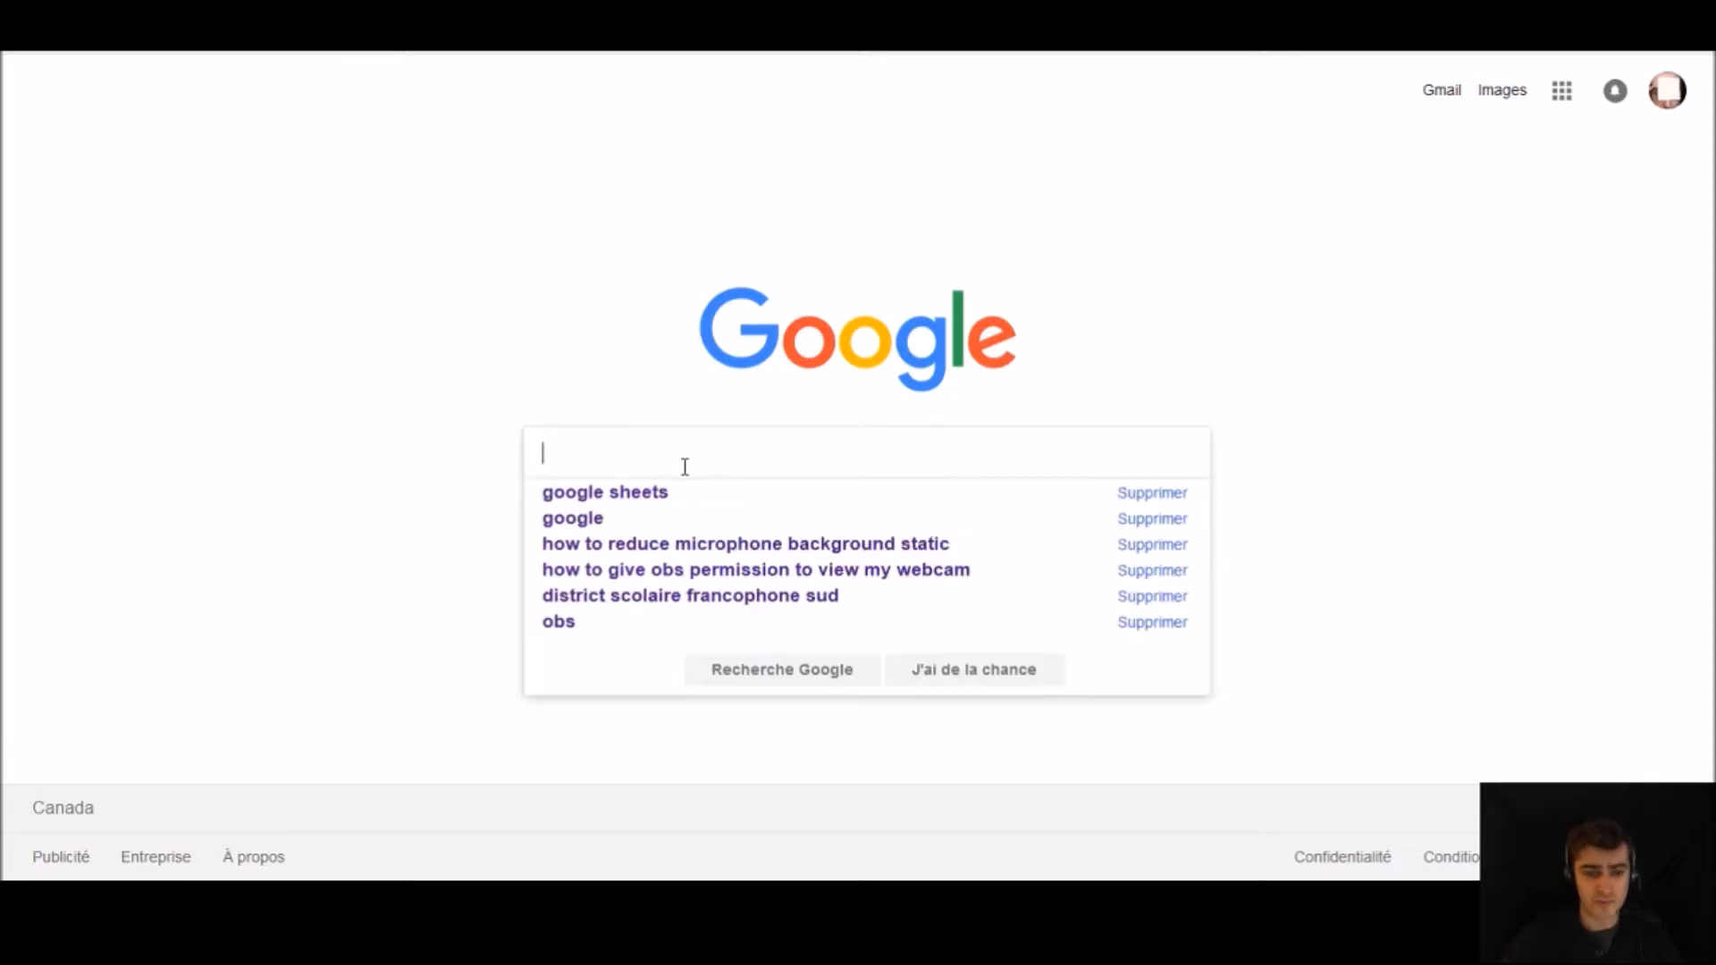
pyautogui.write('google sheets')
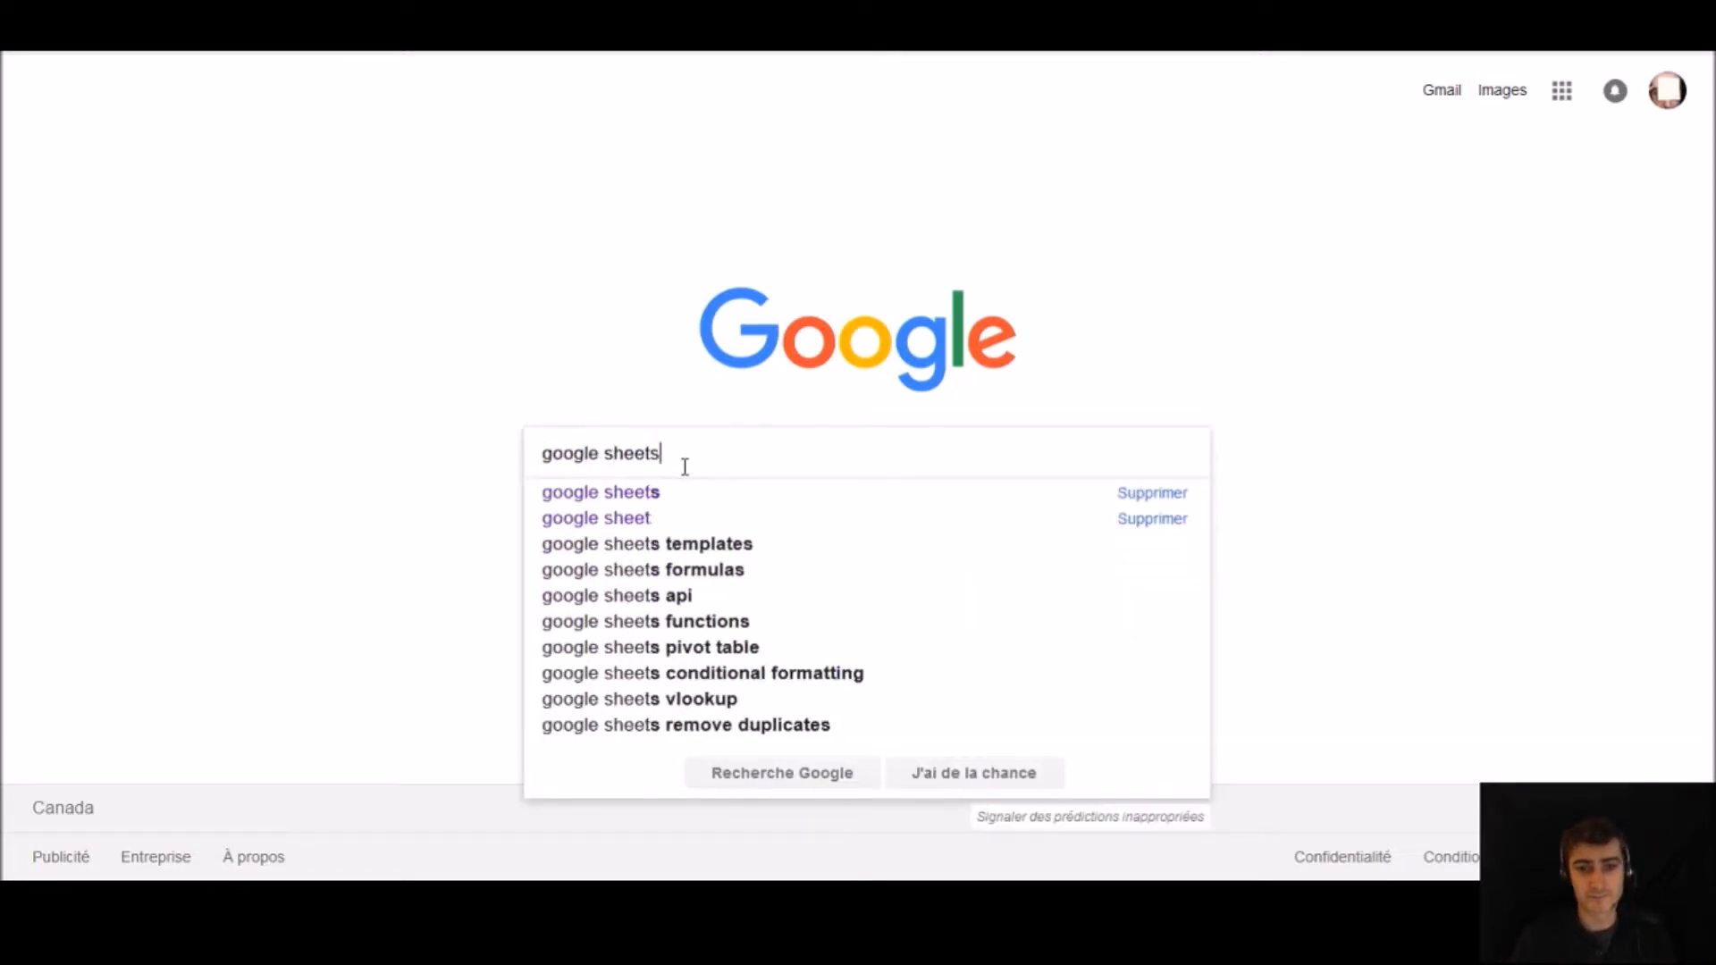
pyautogui.press('Return')
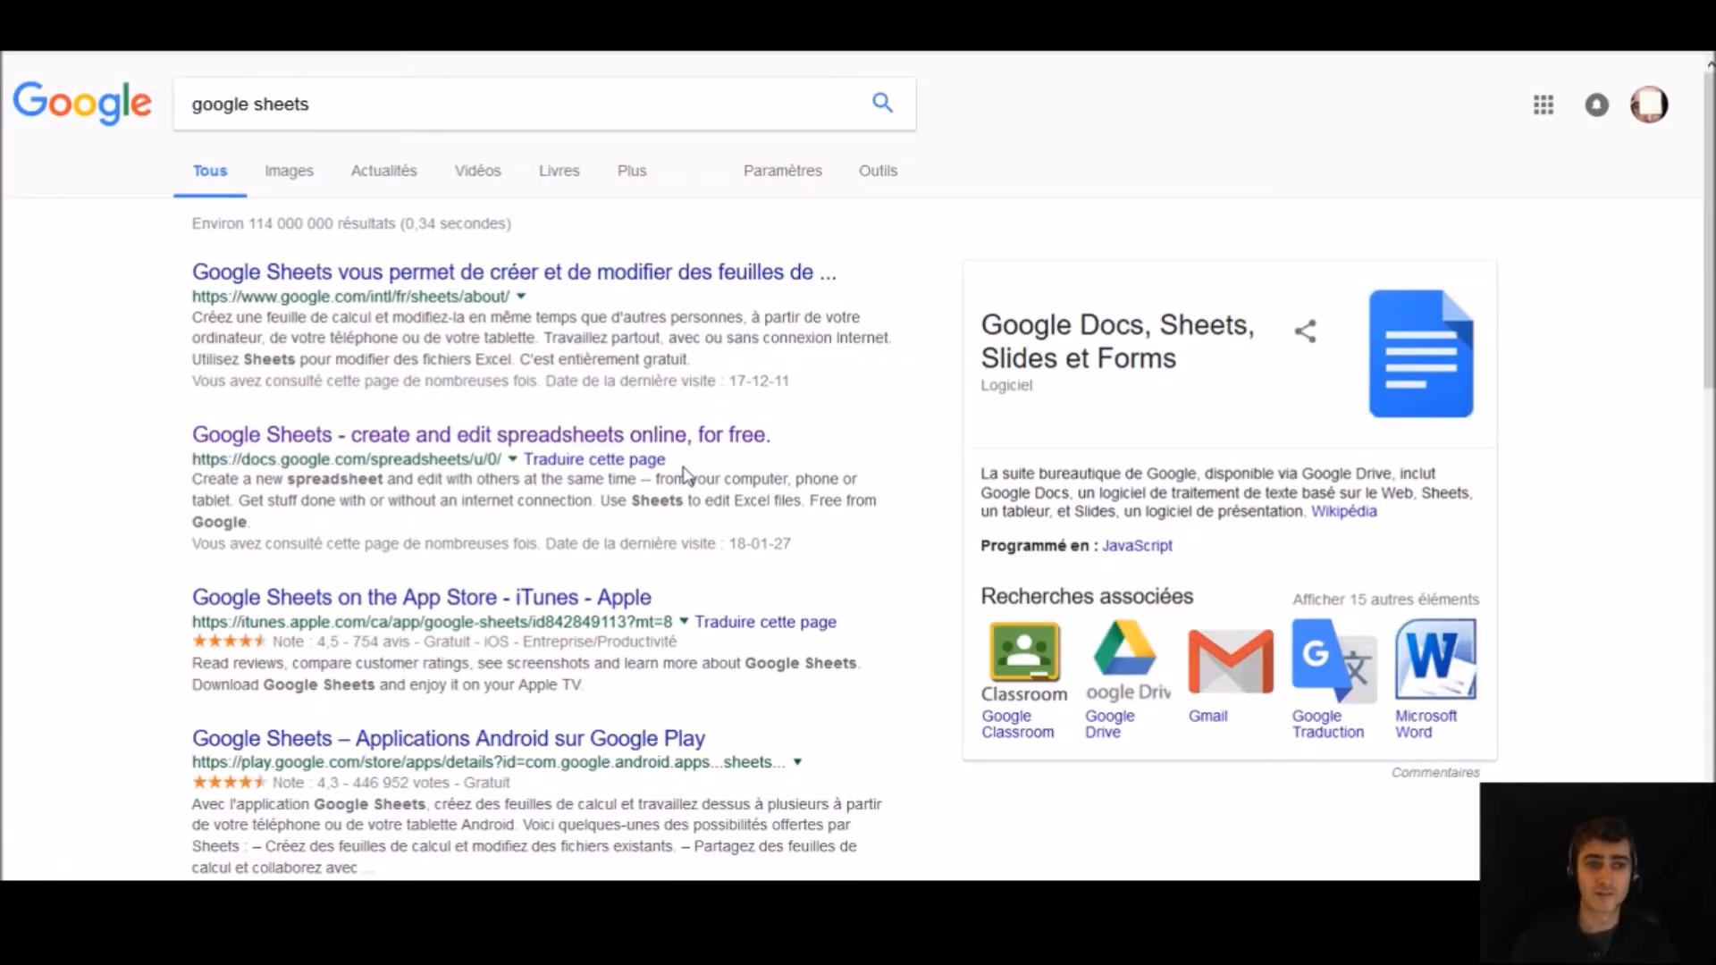
pyautogui.click(298, 444)
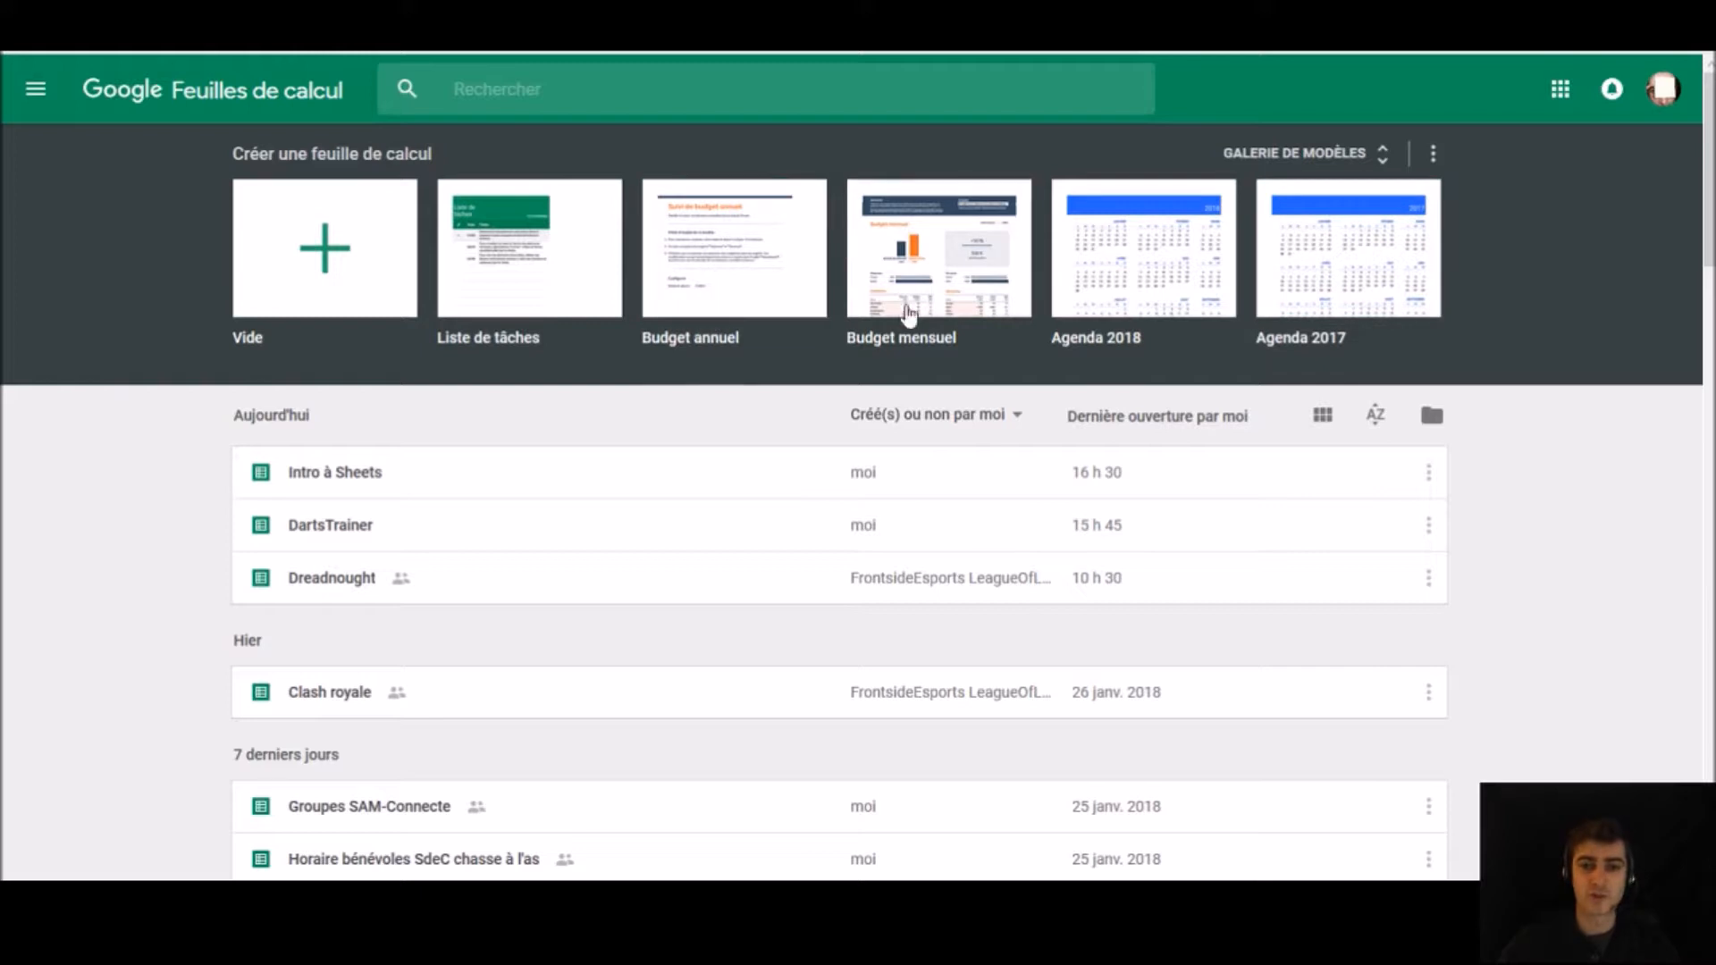
# Create a blank spreadsheet and name it "Titre".
pyautogui.click(338, 273)
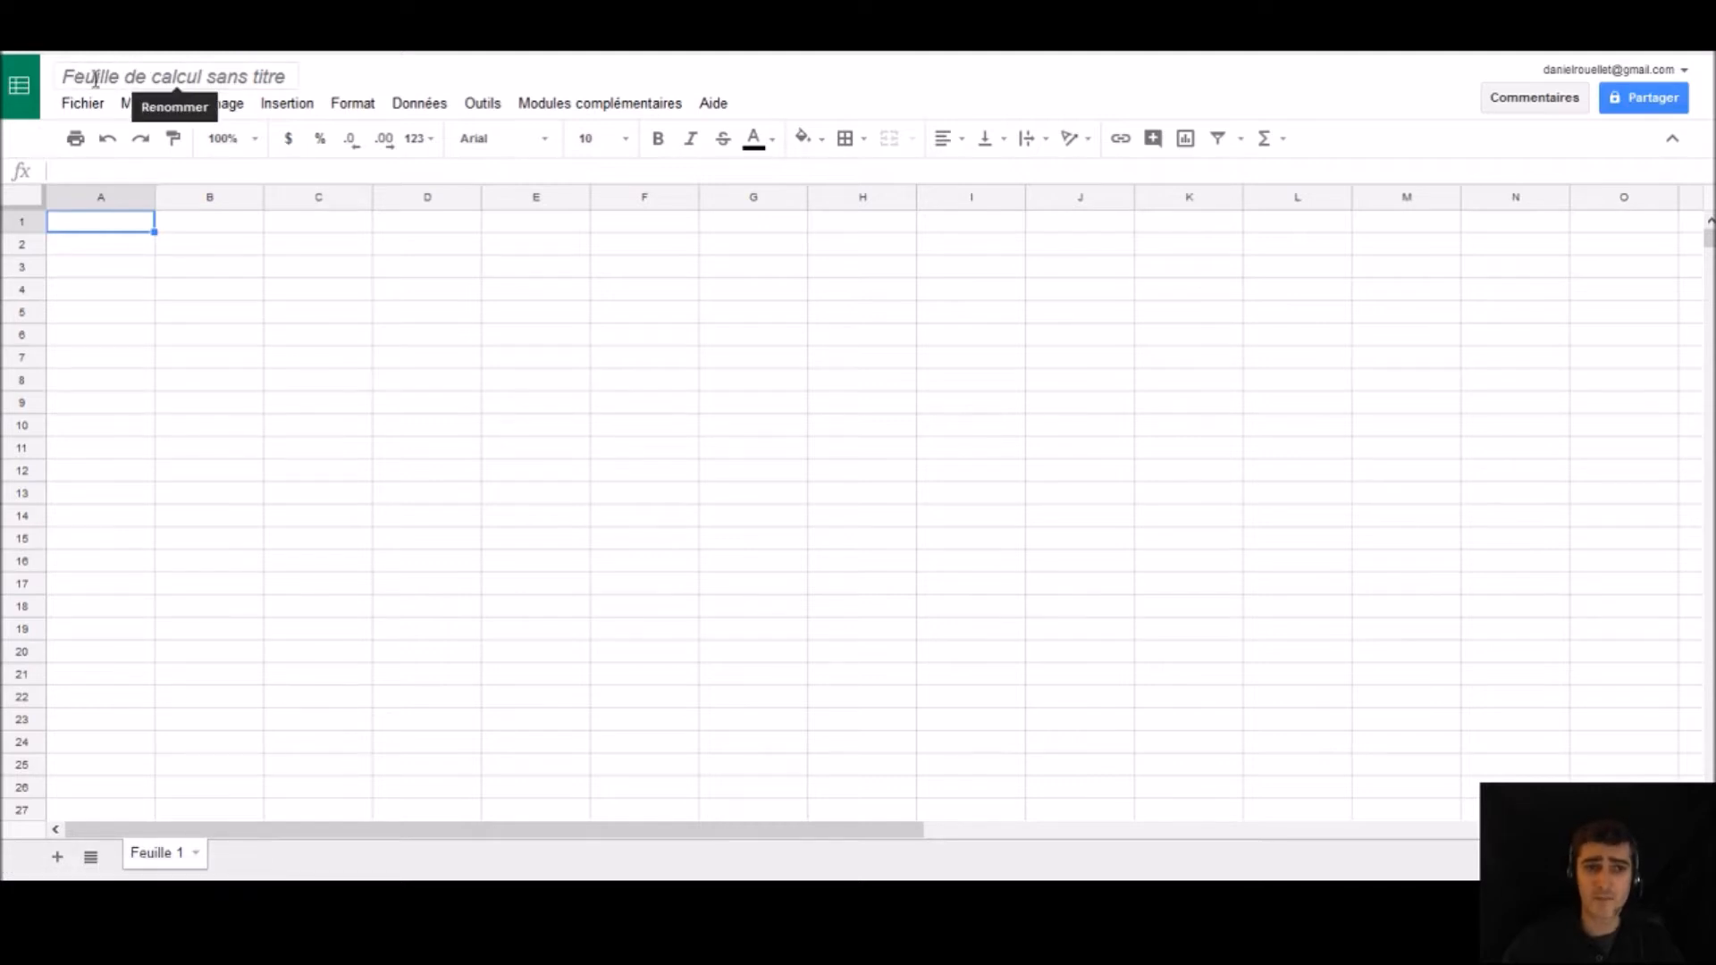
pyautogui.click(207, 76)
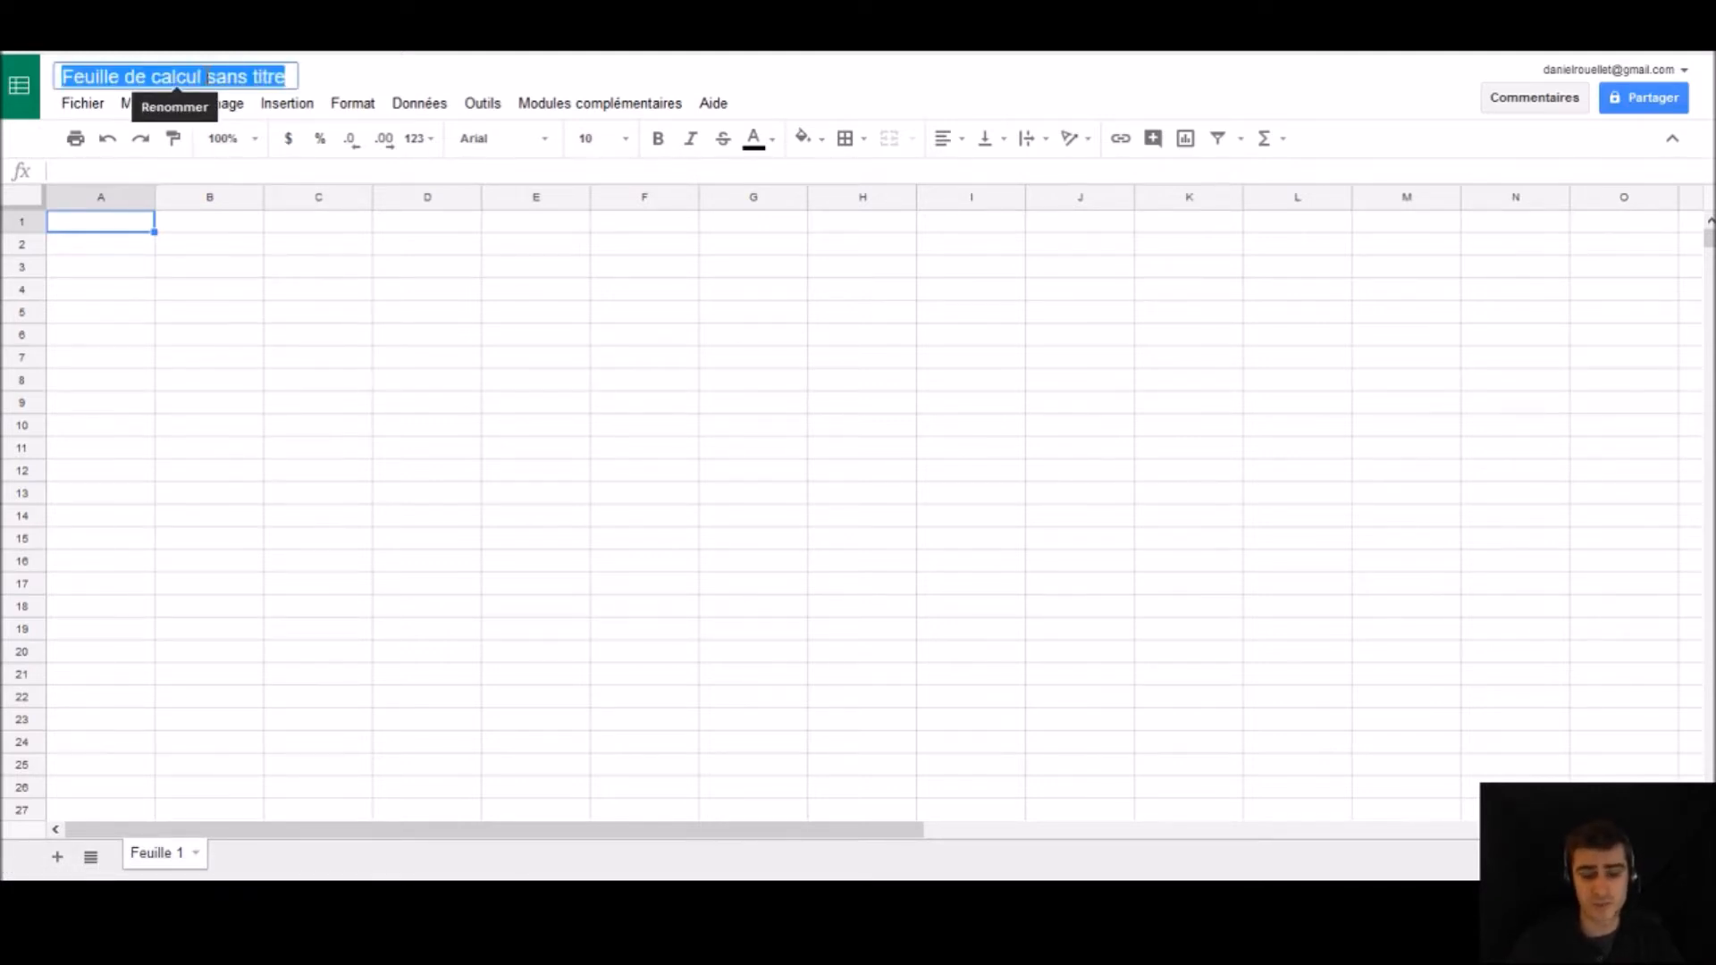
pyautogui.write('Titre')
pyautogui.press('Return')
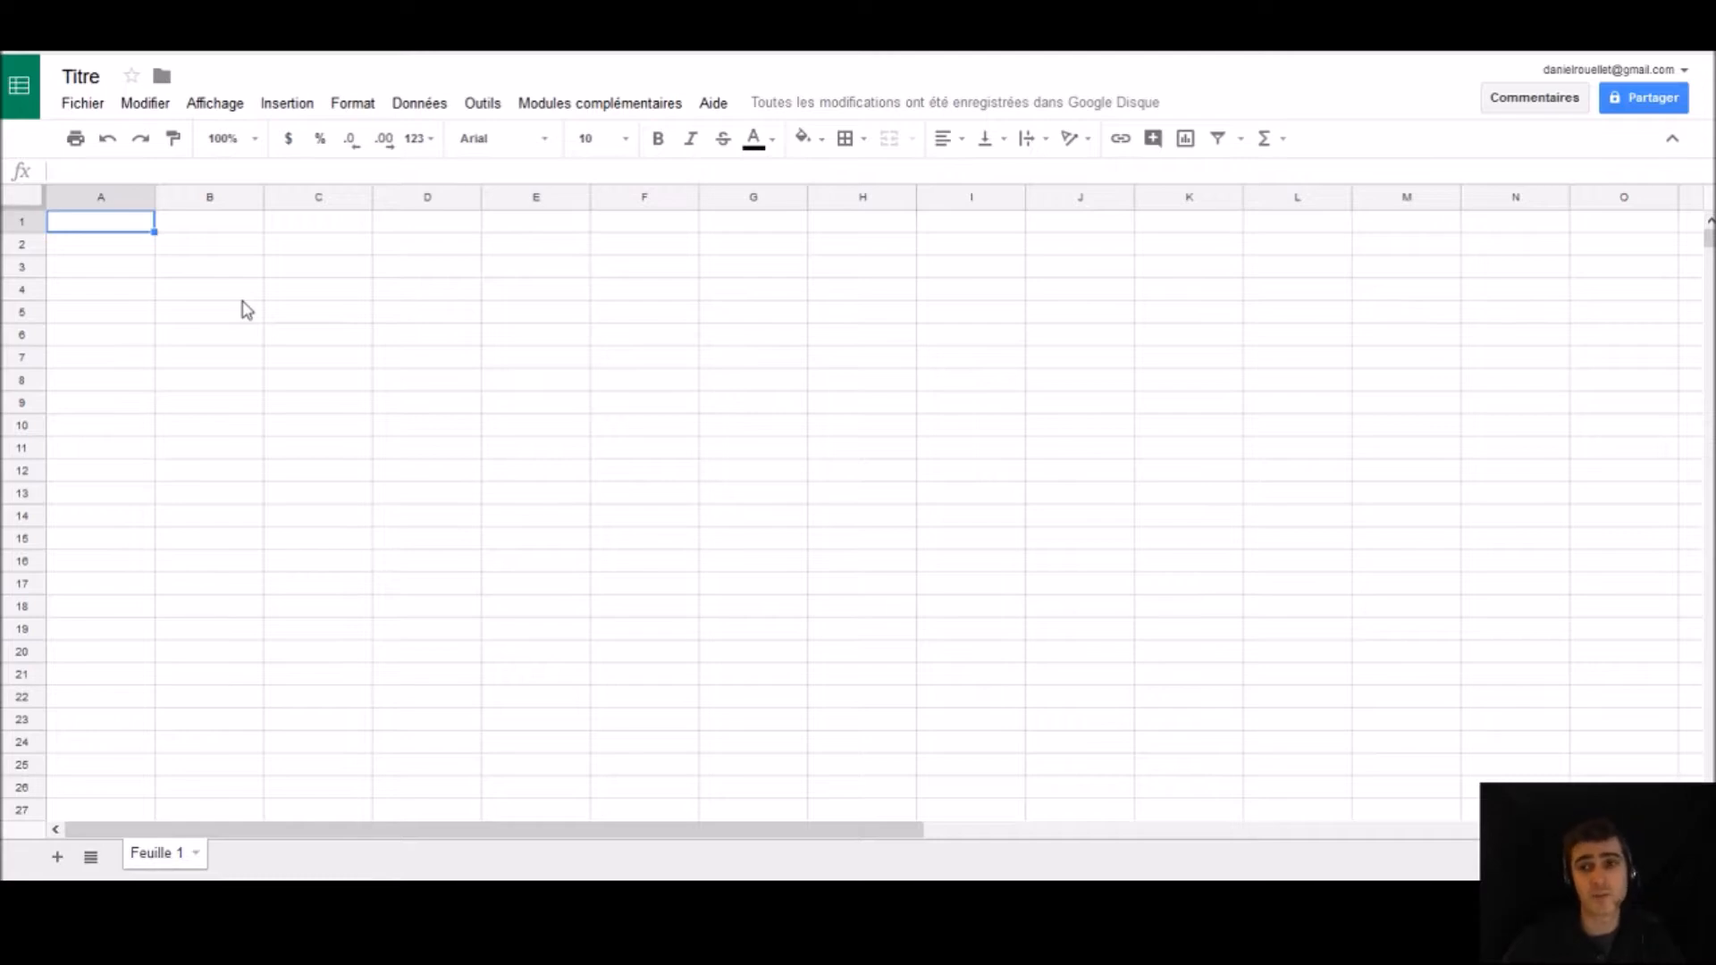
# Examine how rows are laid out and numbered by selecting rows 1 to 5 one after another.
pyautogui.click(22, 225)
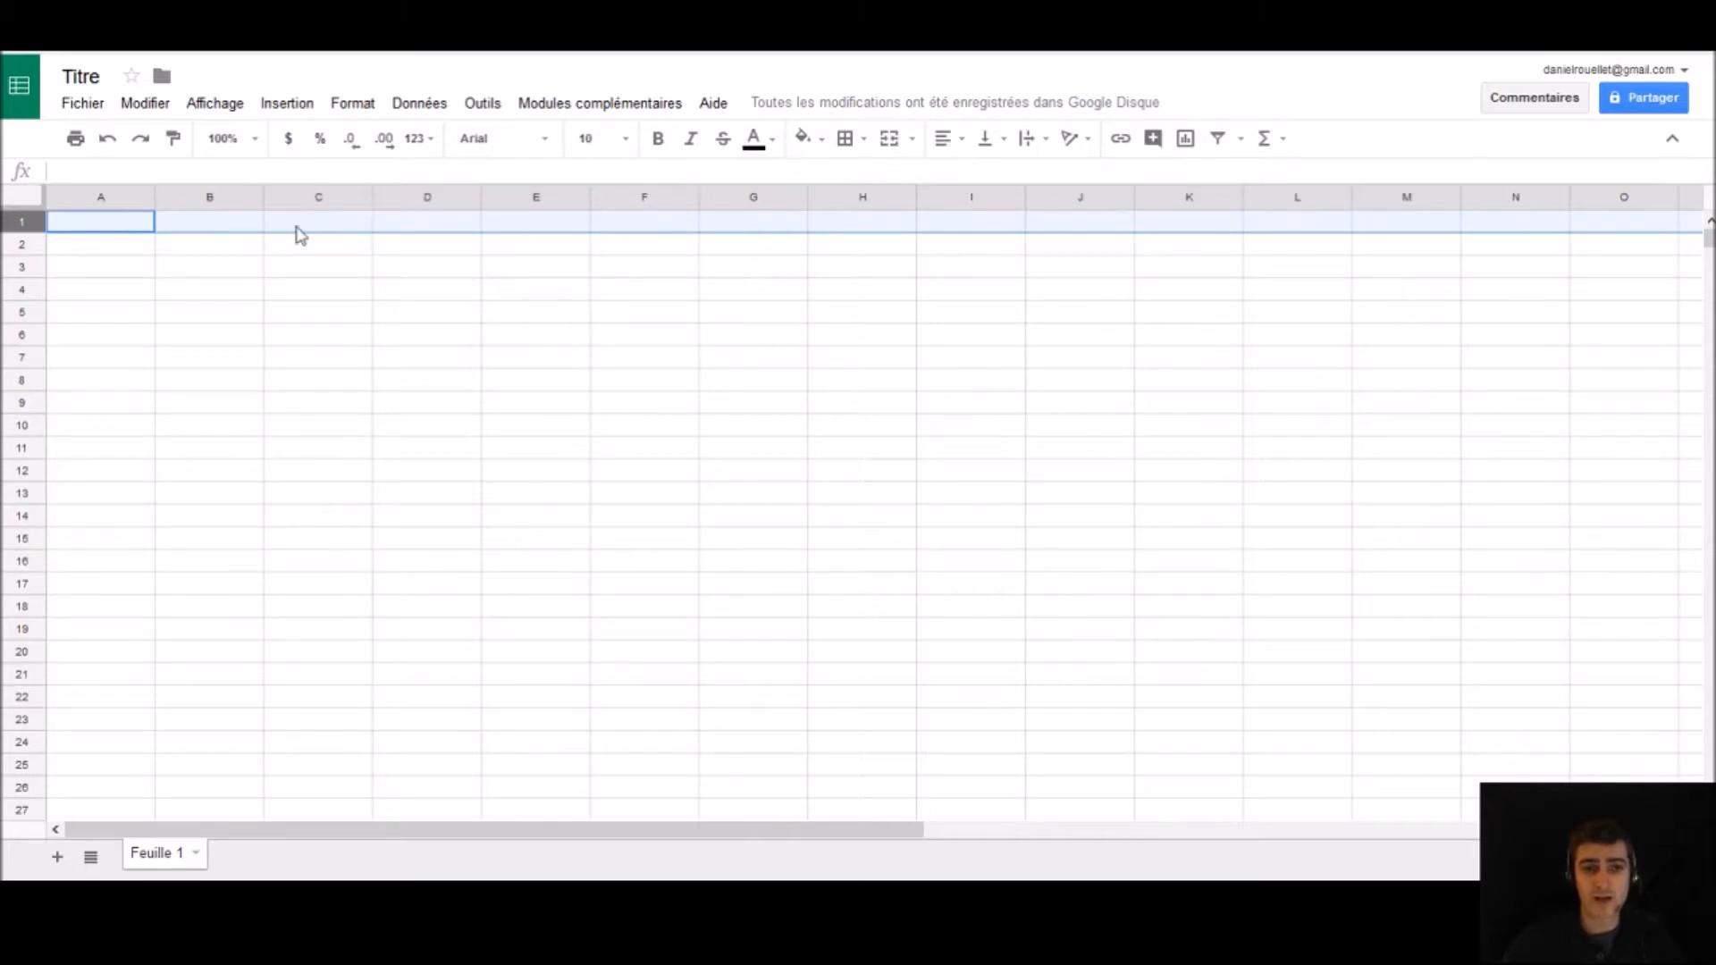
pyautogui.click(26, 247)
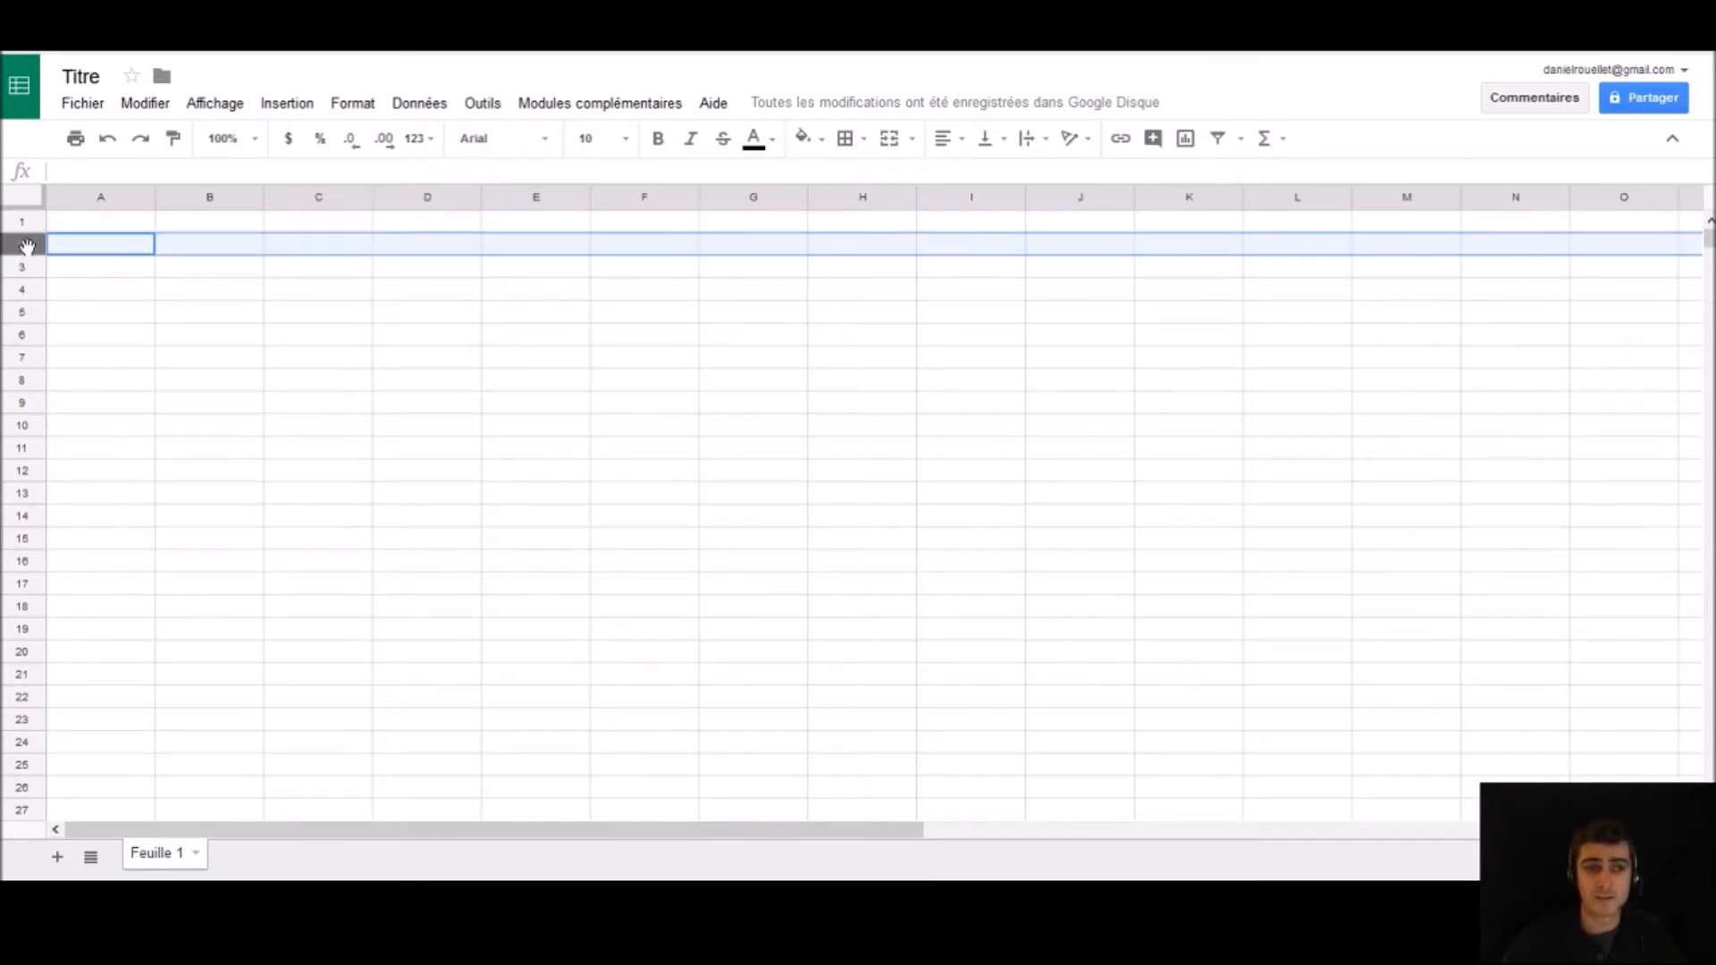
pyautogui.click(26, 267)
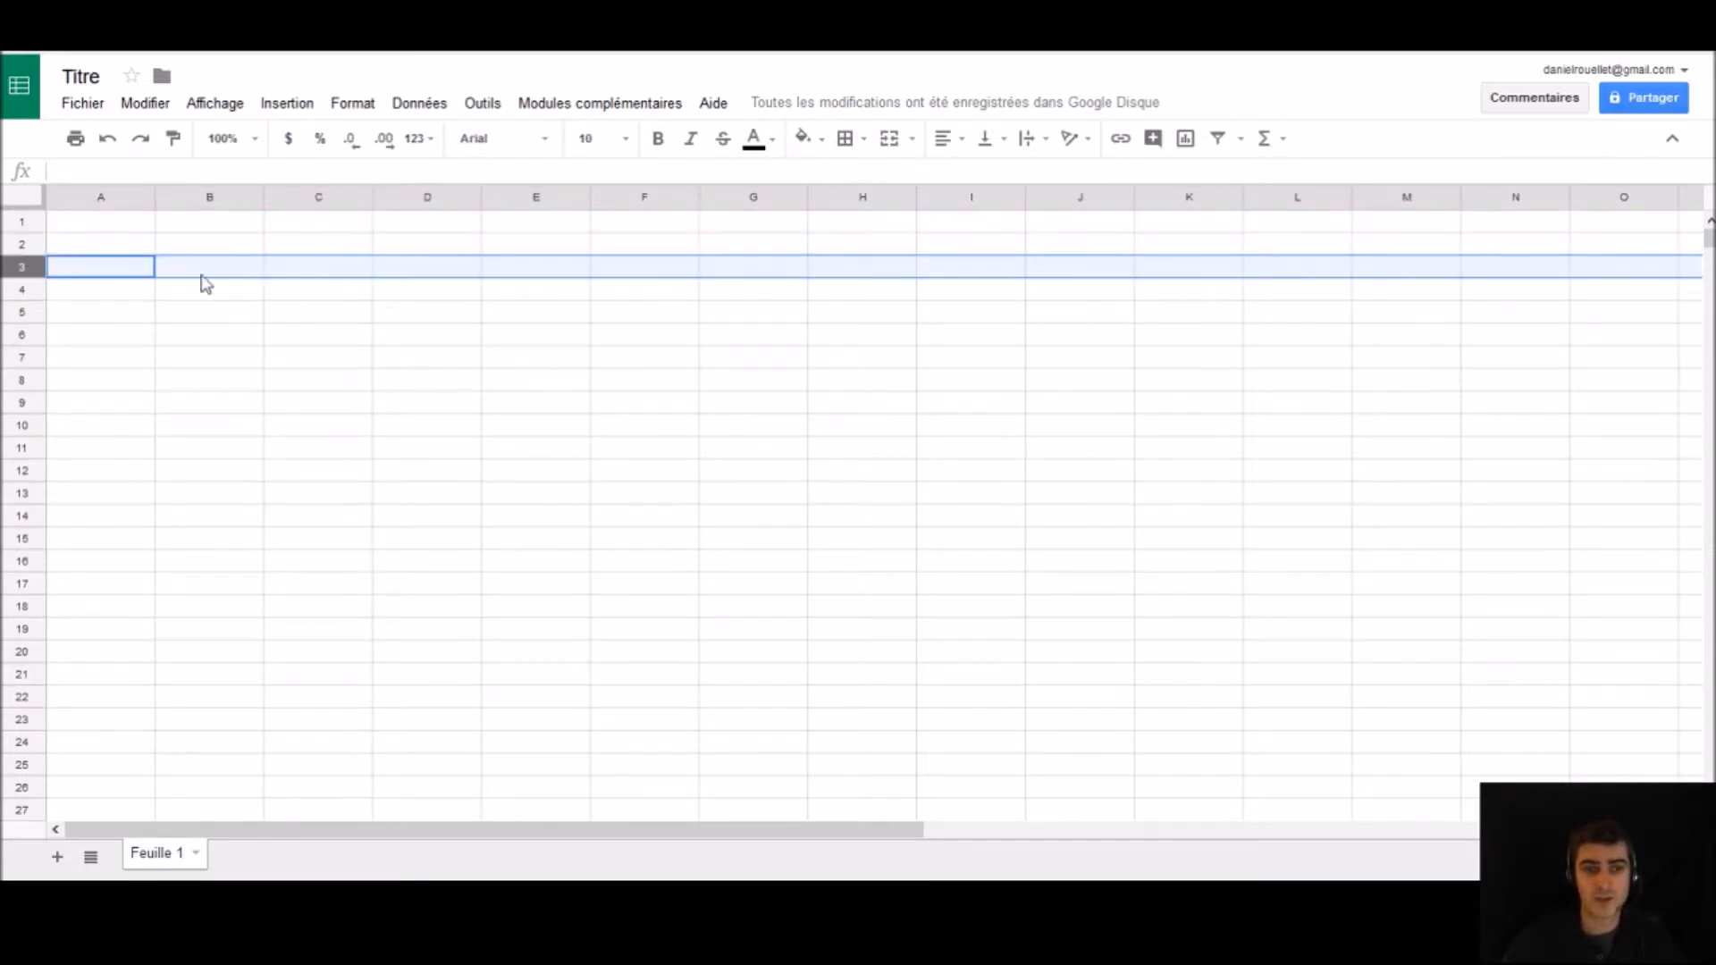
pyautogui.click(34, 291)
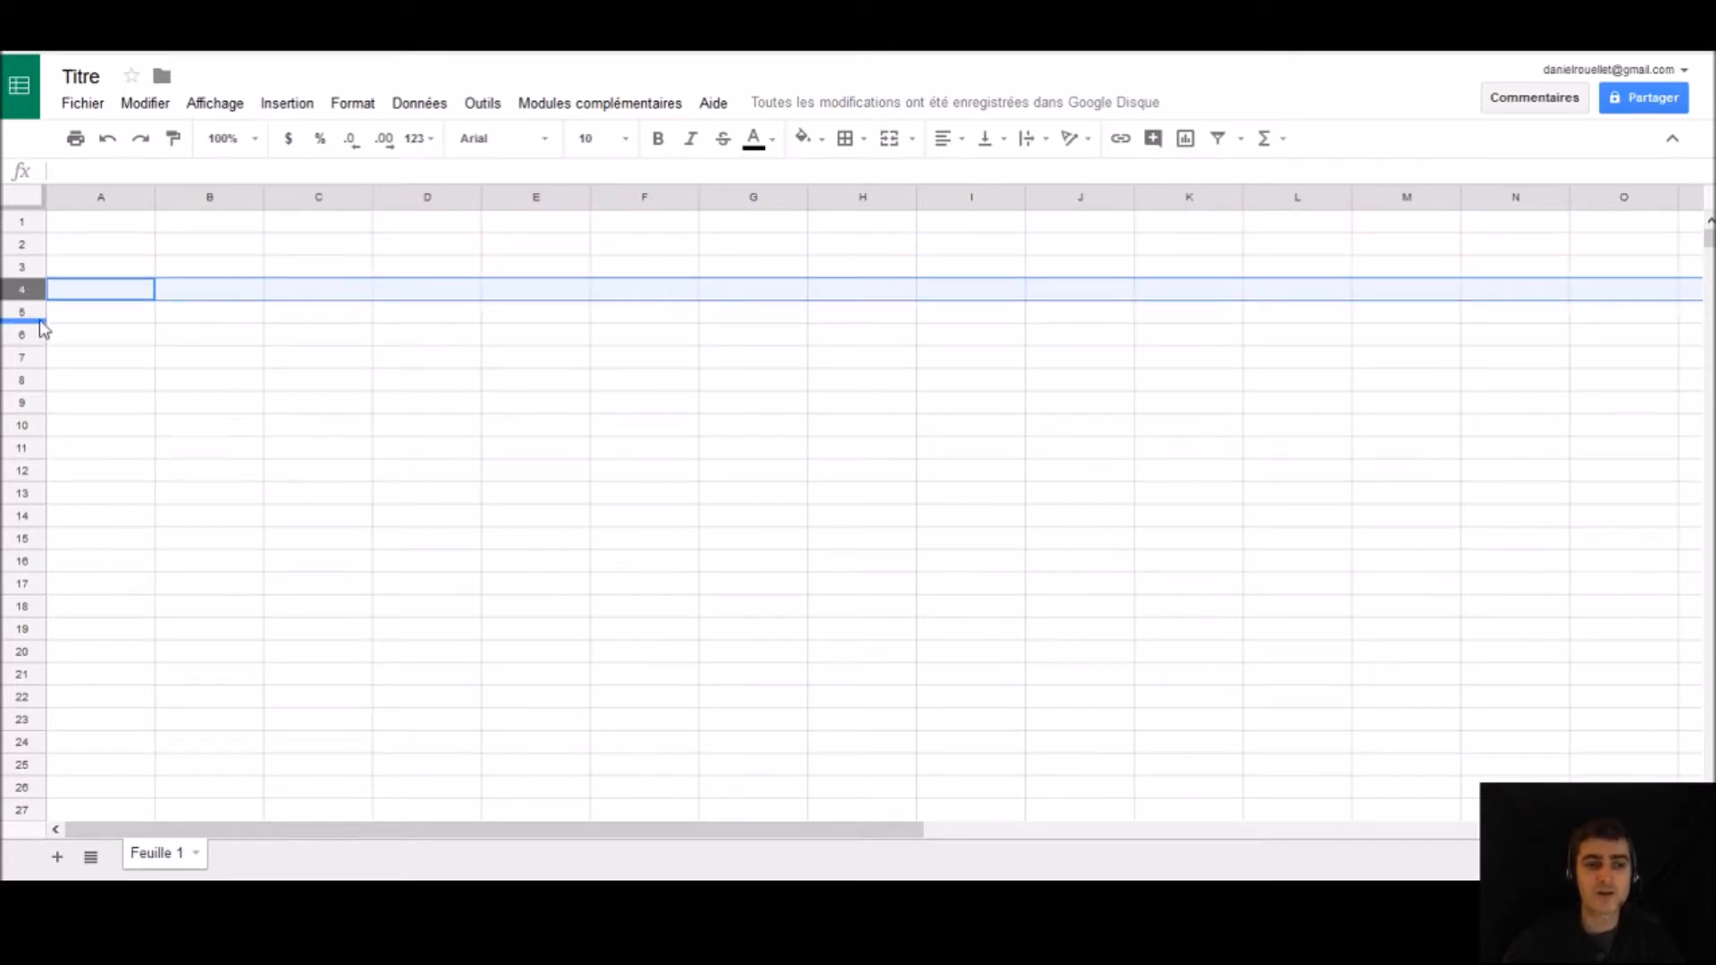
pyautogui.click(24, 223)
pyautogui.click(25, 245)
pyautogui.click(27, 269)
pyautogui.click(24, 292)
pyautogui.click(23, 312)
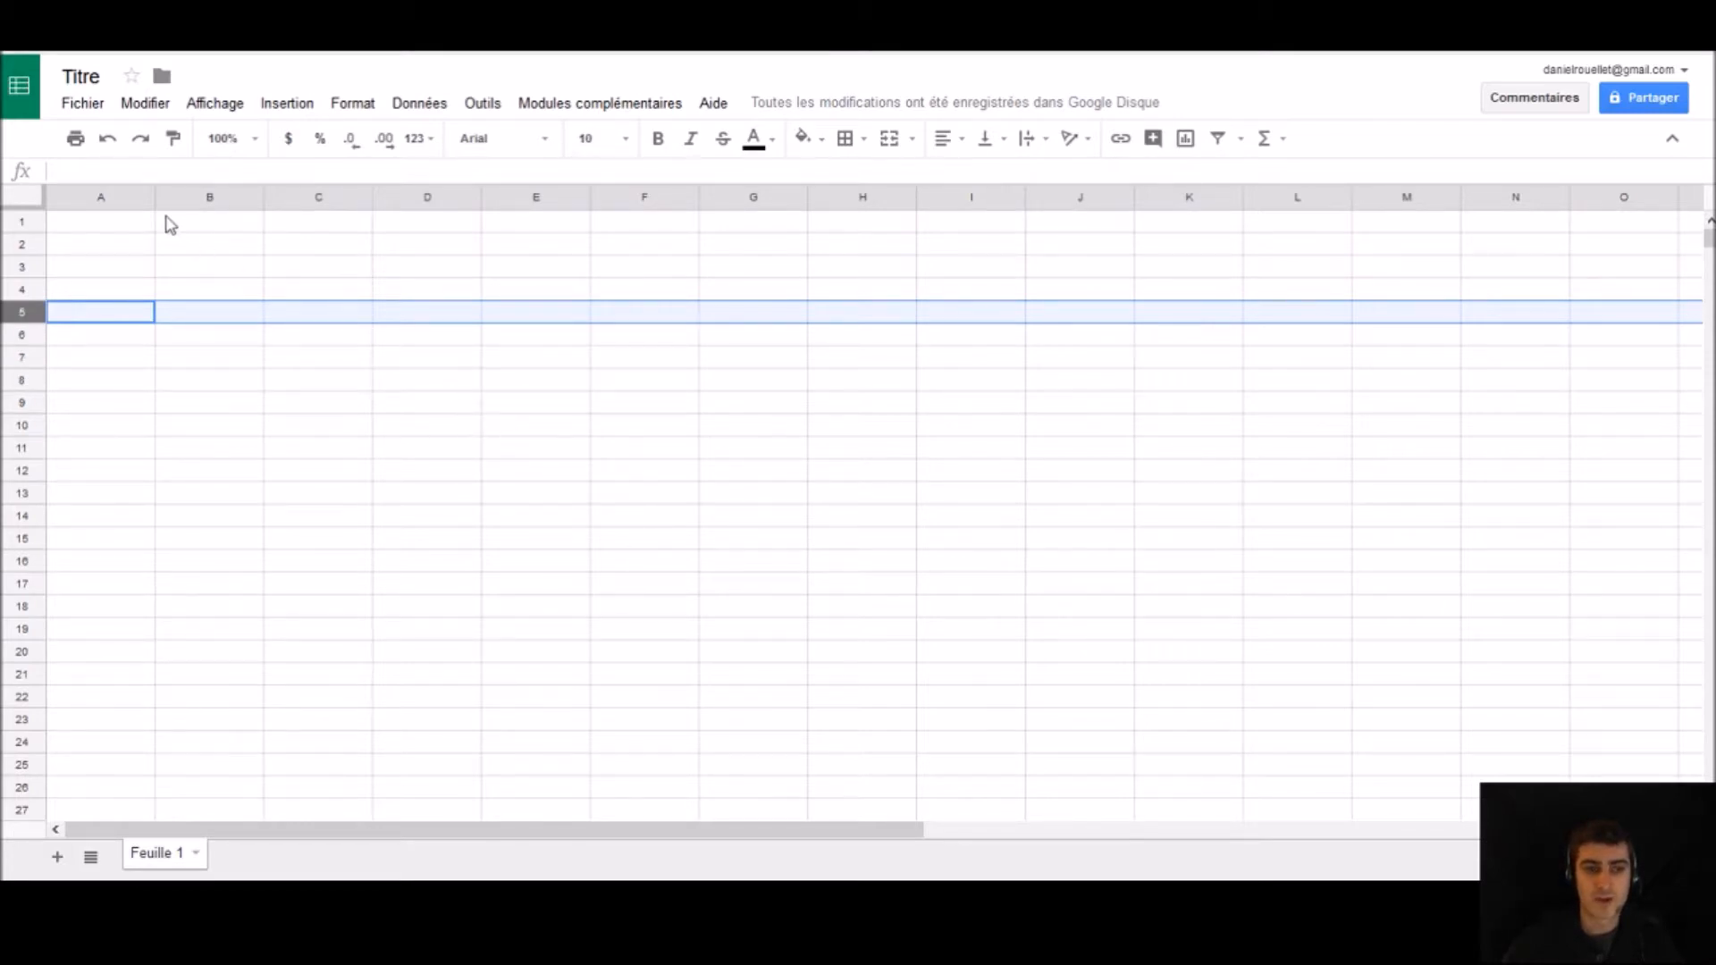
# Examine how columns are laid out and lettered by selecting columns A to H one after another.
pyautogui.click(115, 198)
pyautogui.click(201, 195)
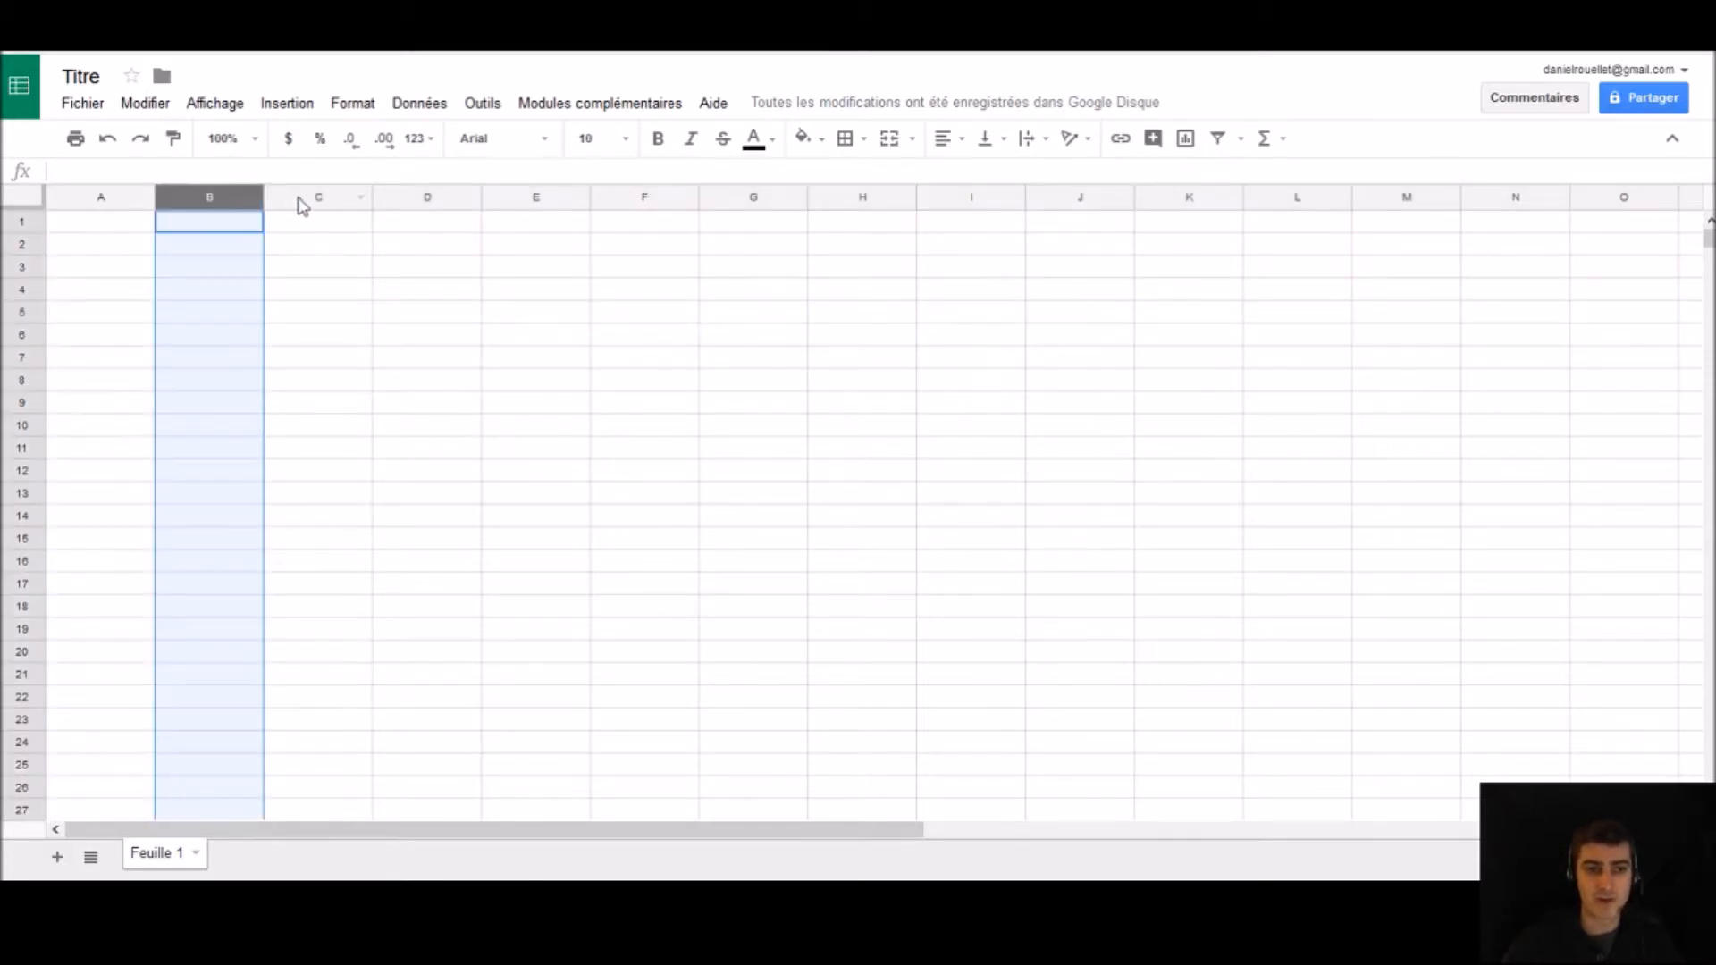
pyautogui.click(309, 198)
pyautogui.click(429, 197)
pyautogui.click(537, 201)
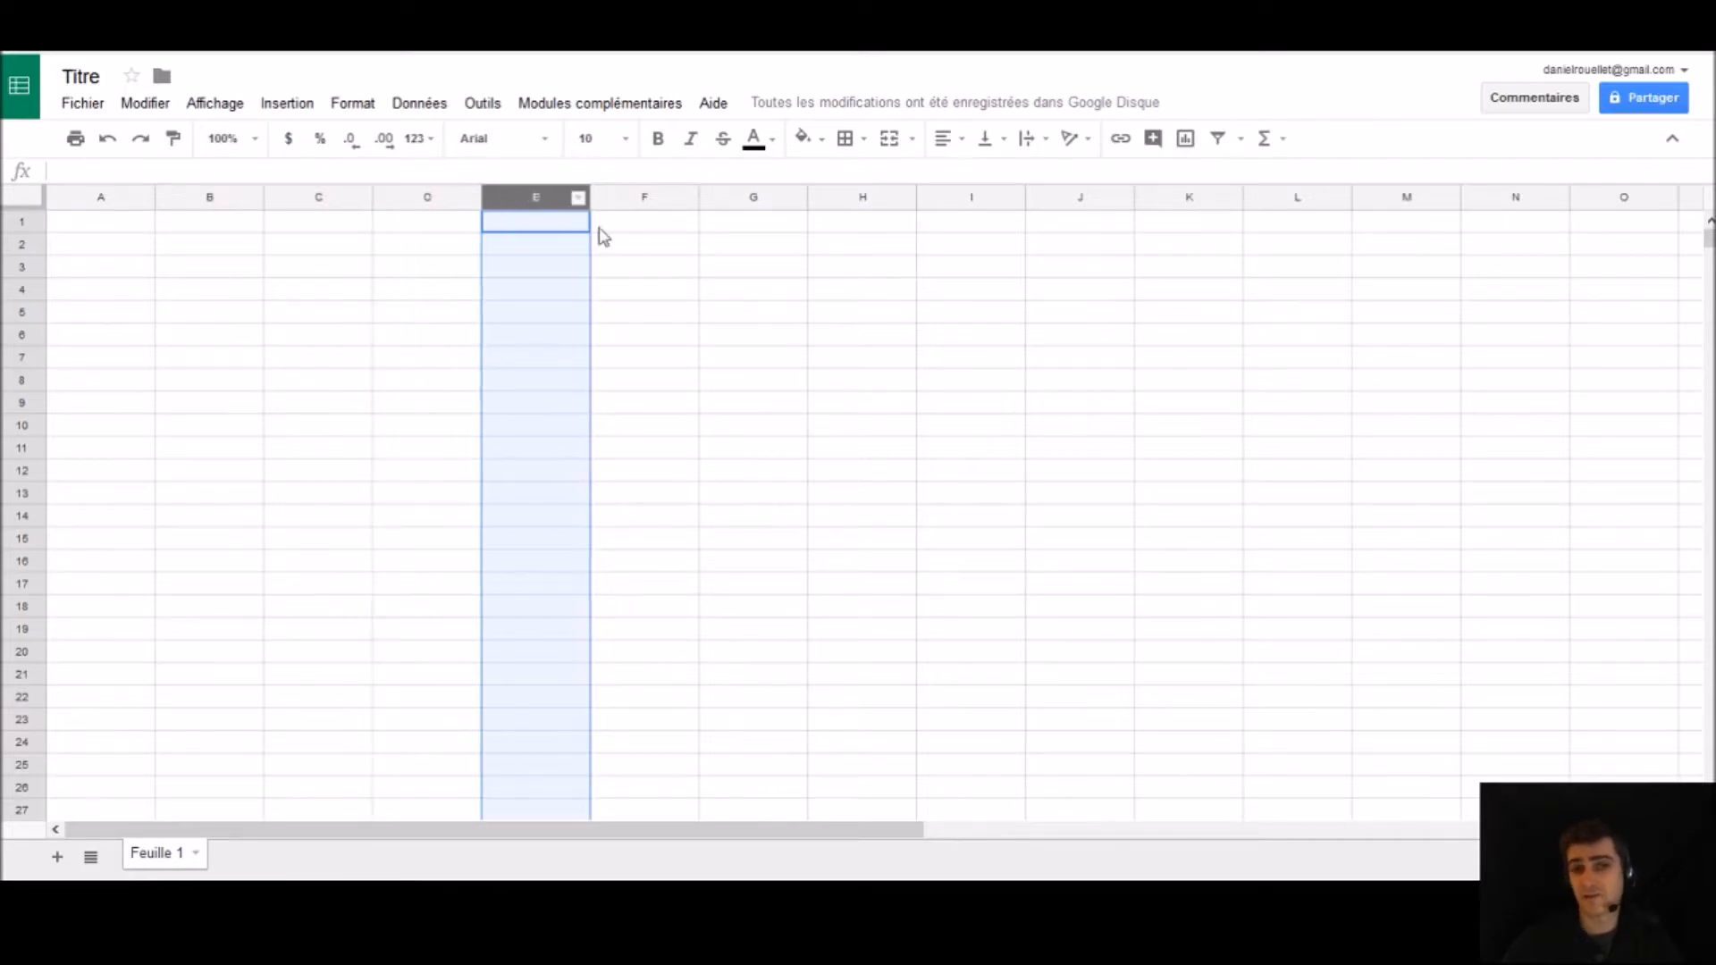
pyautogui.click(661, 202)
pyautogui.click(735, 202)
pyautogui.click(844, 205)
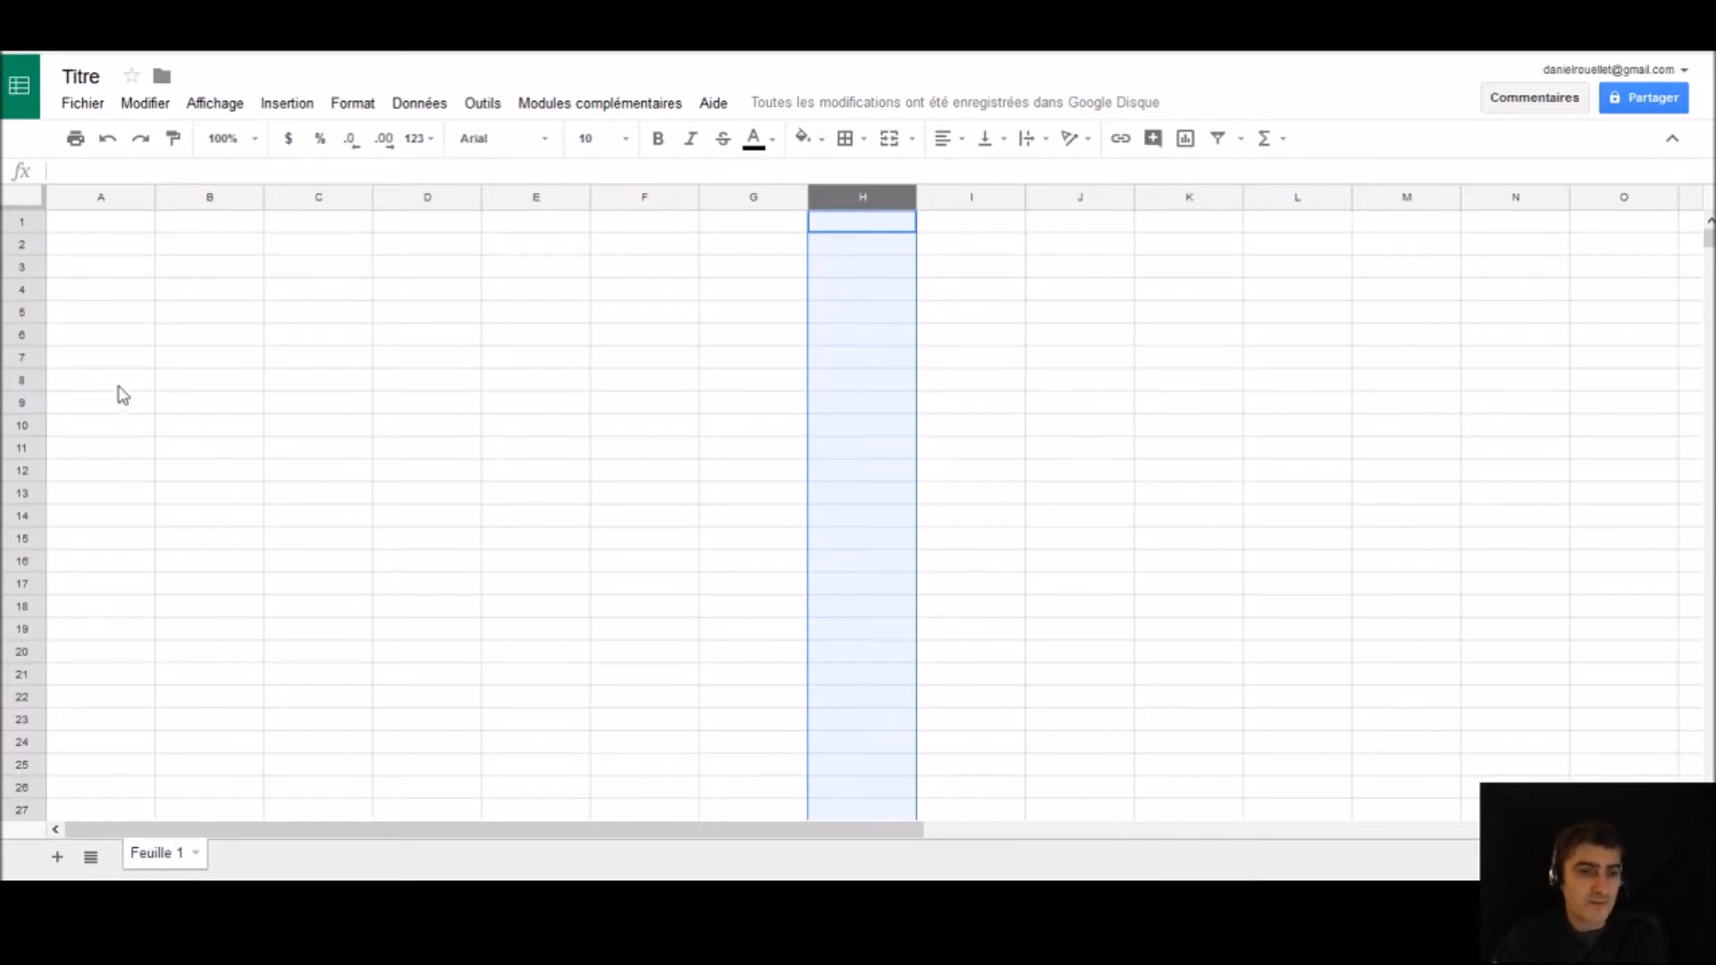
# Enter the numbers 1, 1, 1, 3 and 132 in cells A1 to A5.
pyautogui.click(115, 228)
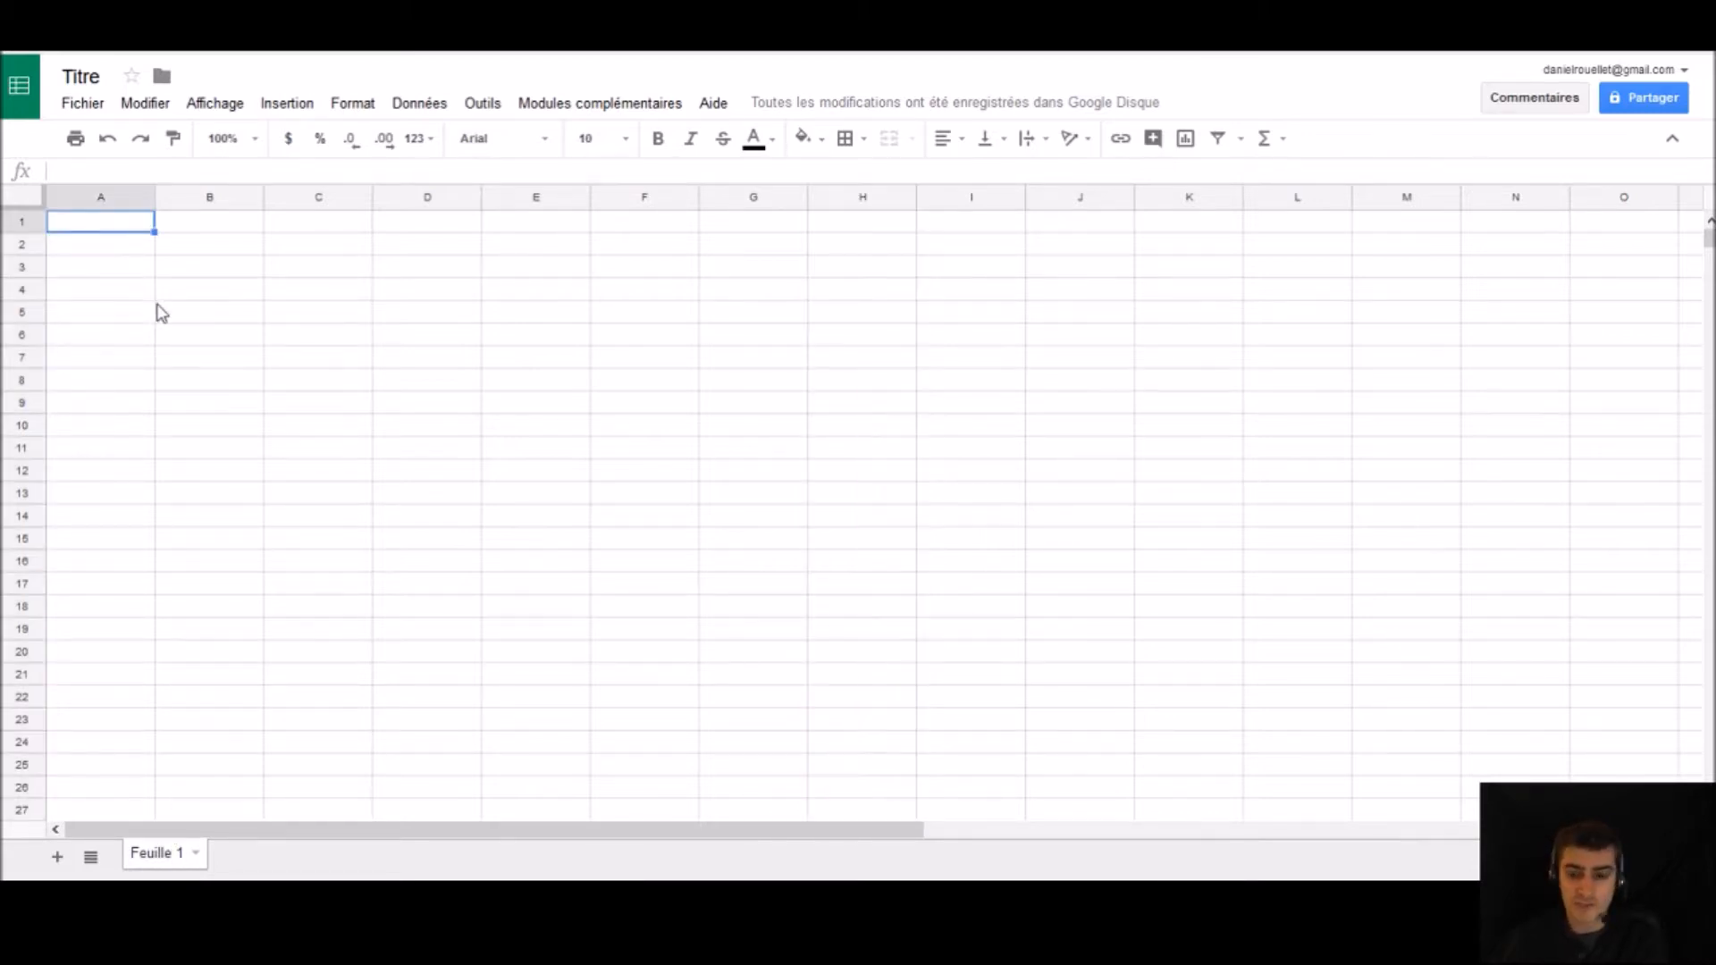
pyautogui.write('1 1 1 3 132')
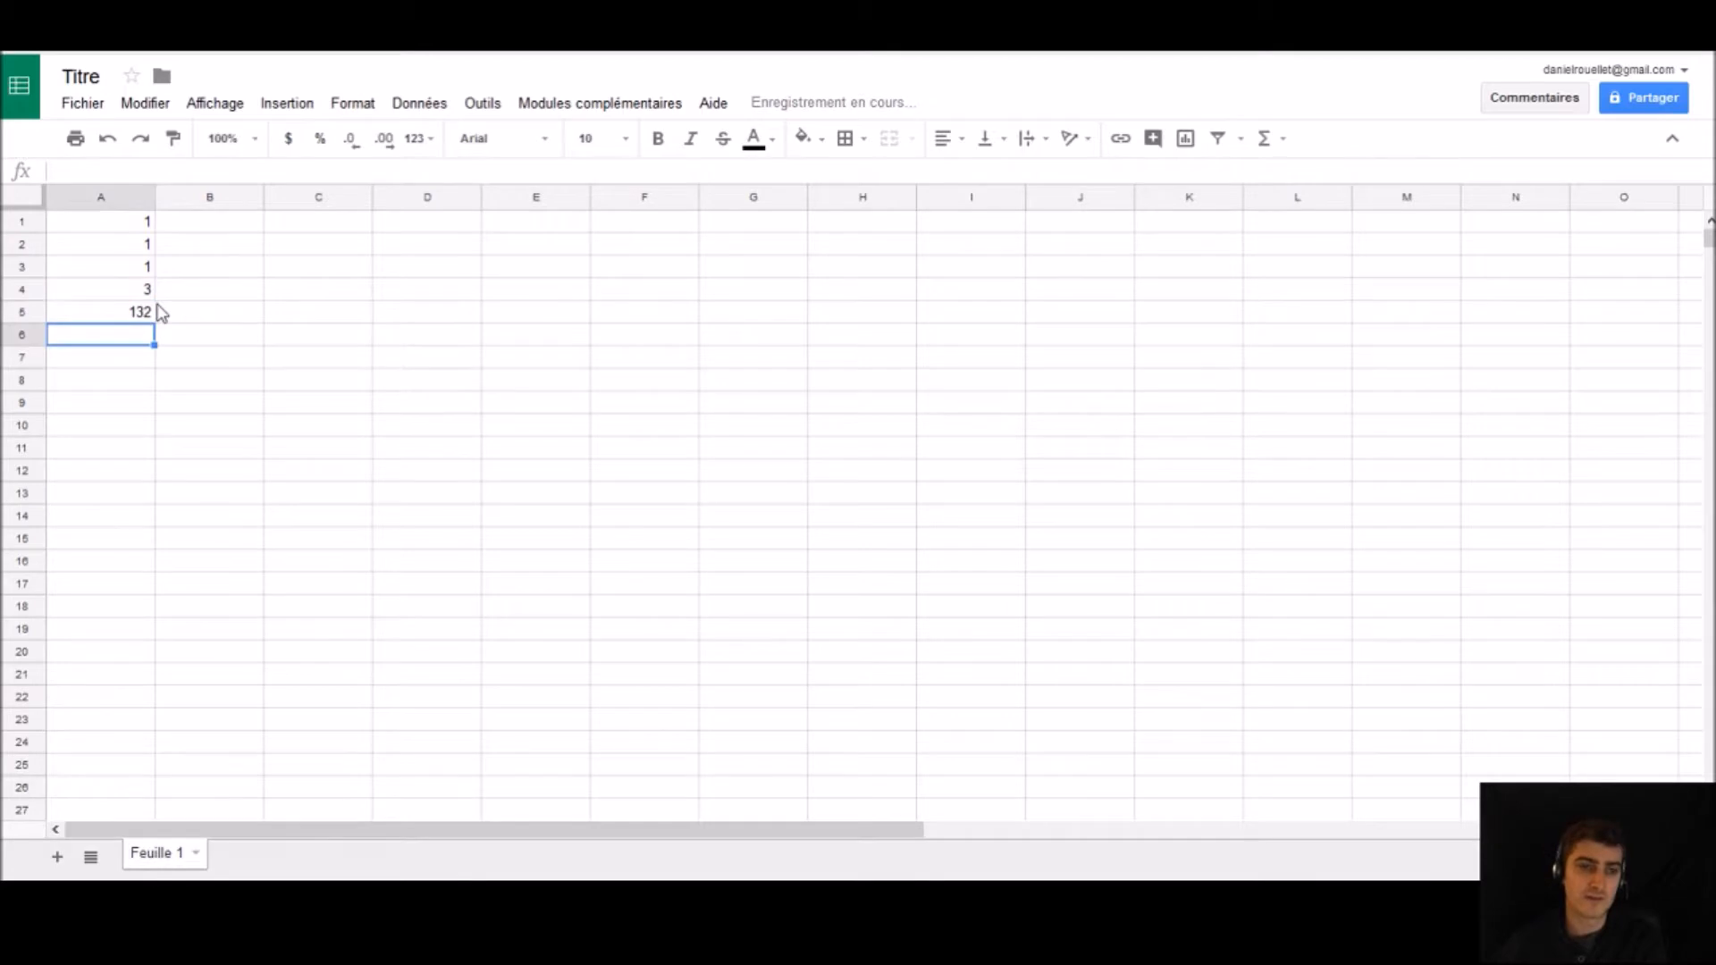
# Add a second sheet and enter 4564 in A1 and 123 in A2.
pyautogui.click(58, 856)
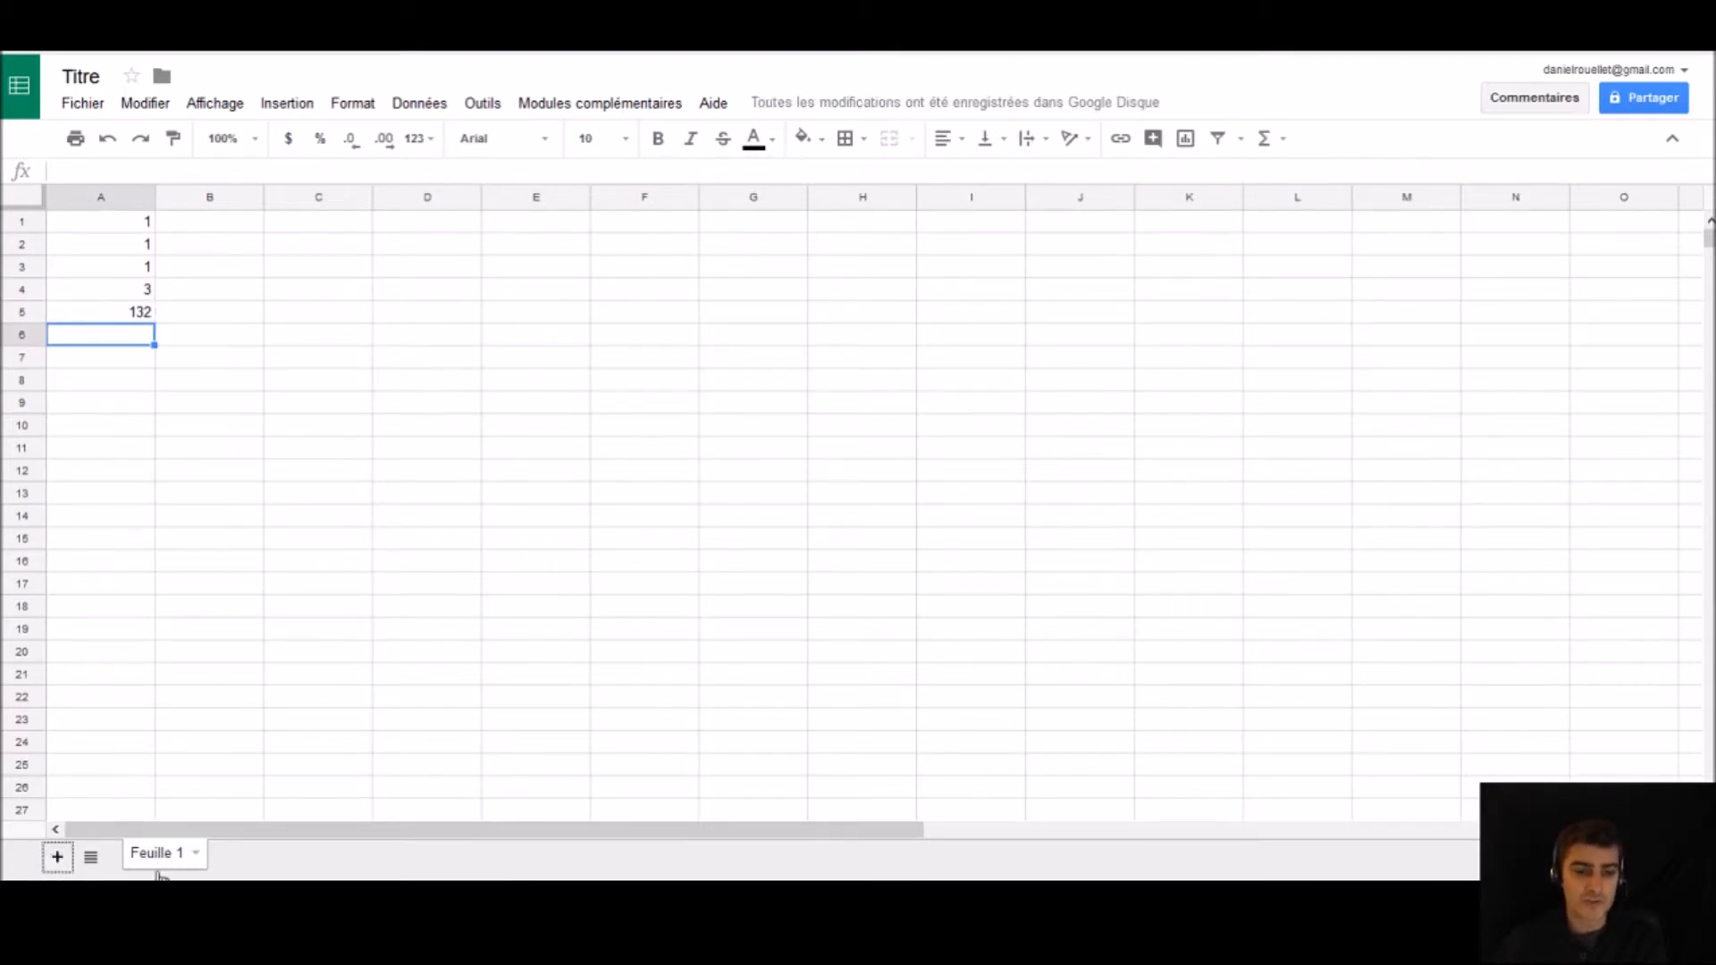
pyautogui.write('4564')
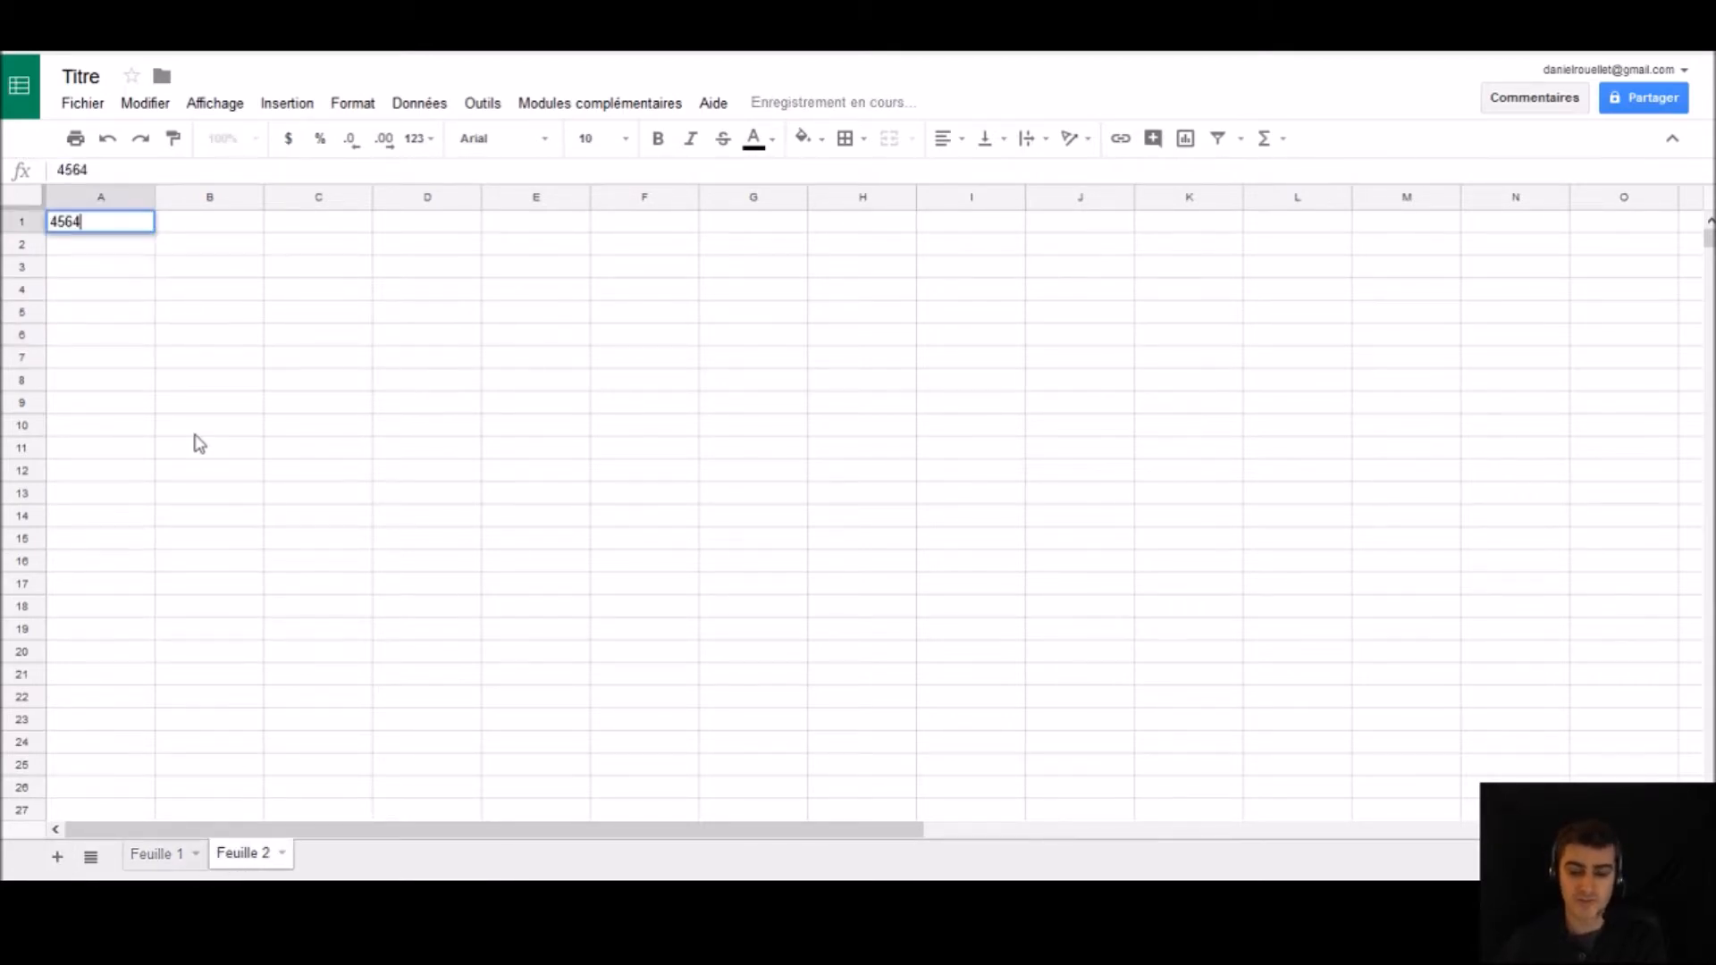
pyautogui.press('Return')
pyautogui.write('123')
pyautogui.press('Return')
pyautogui.press('Return')
pyautogui.press('Return')
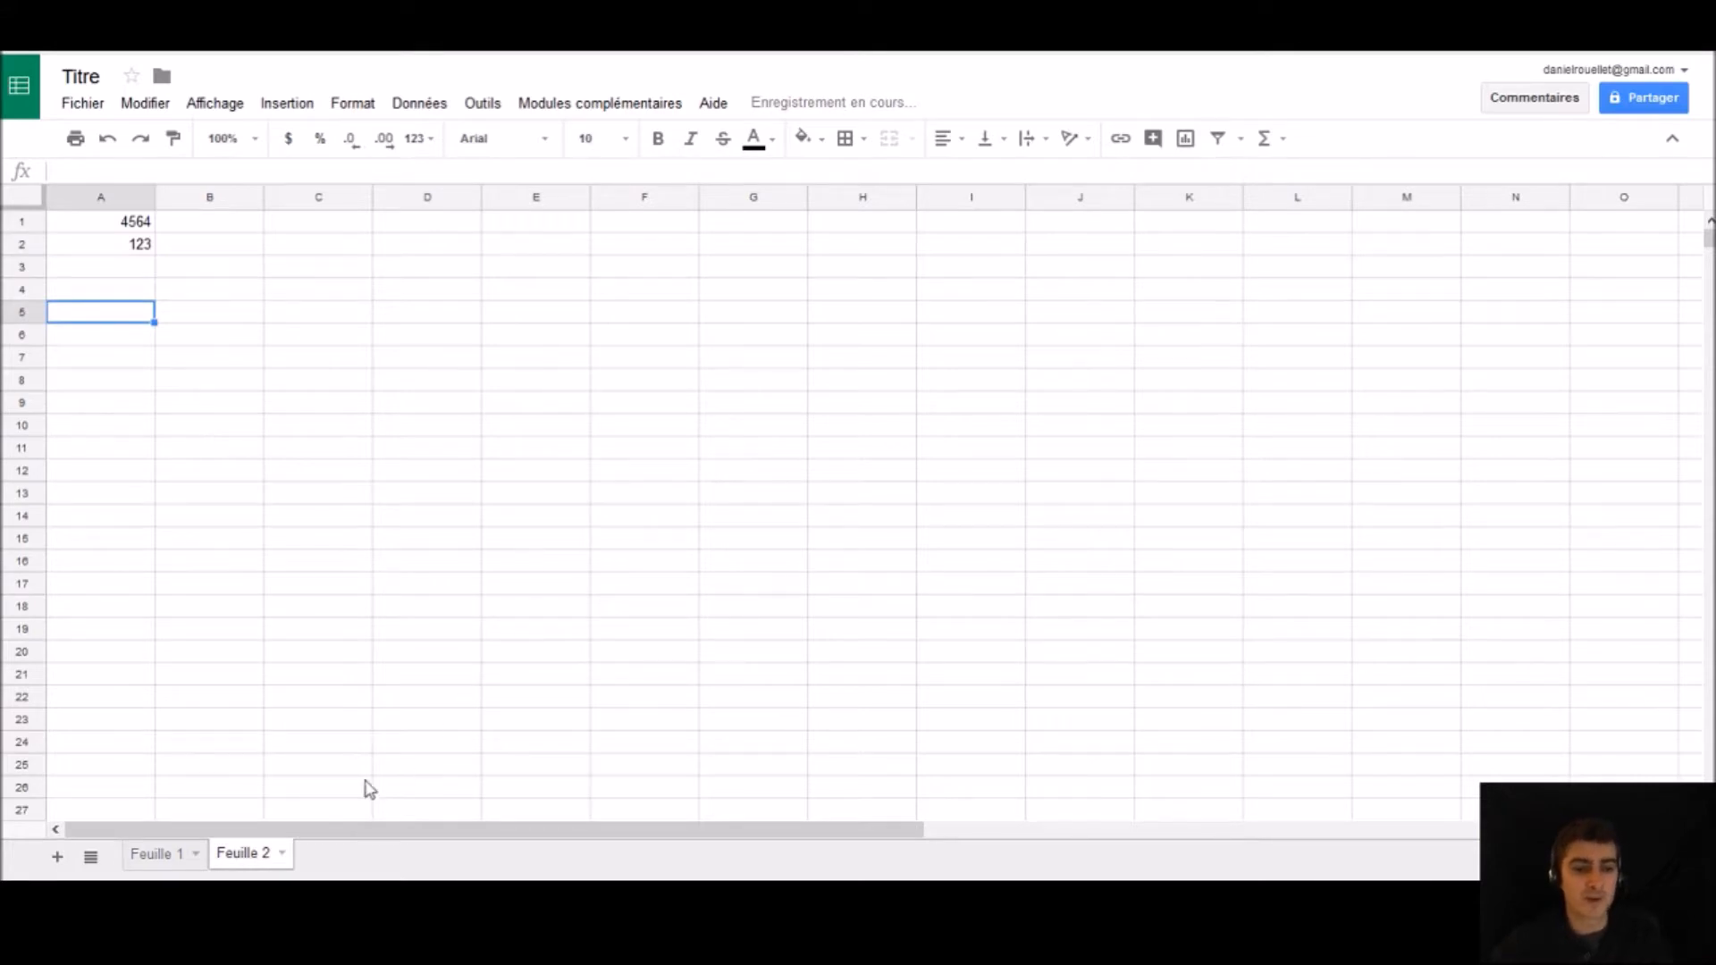
# Rename the sheet Feuille 1 as "Janv".
pyautogui.click(194, 857)
pyautogui.rightClick(179, 858)
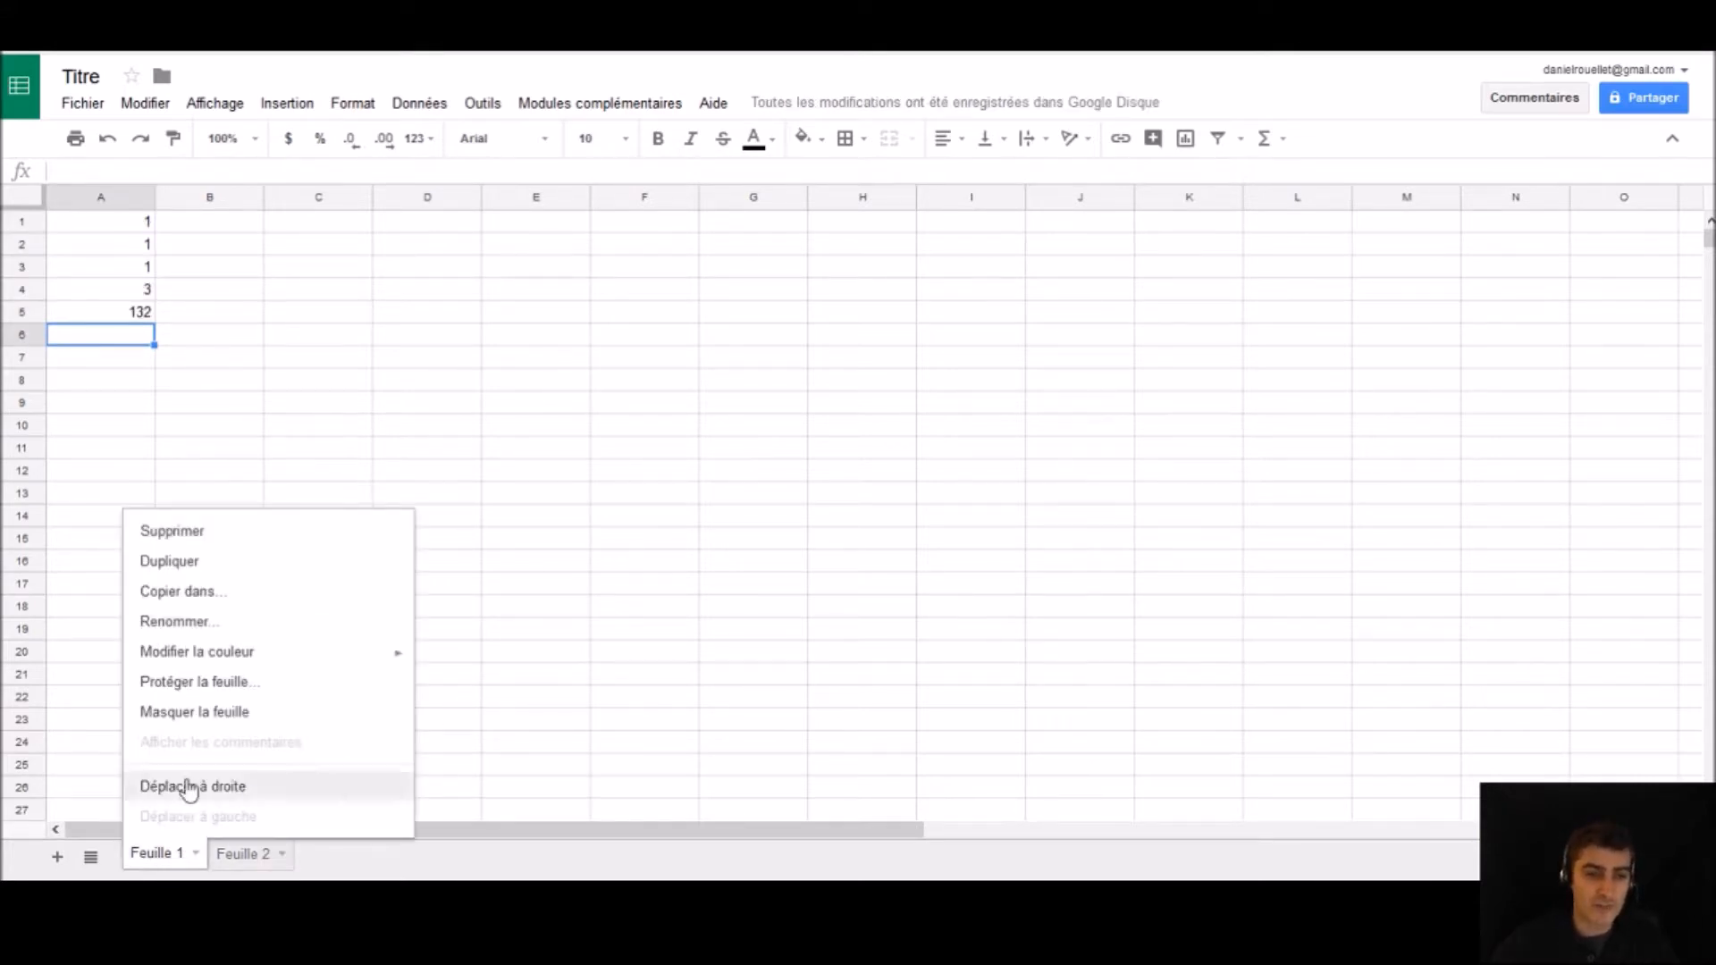
pyautogui.click(175, 623)
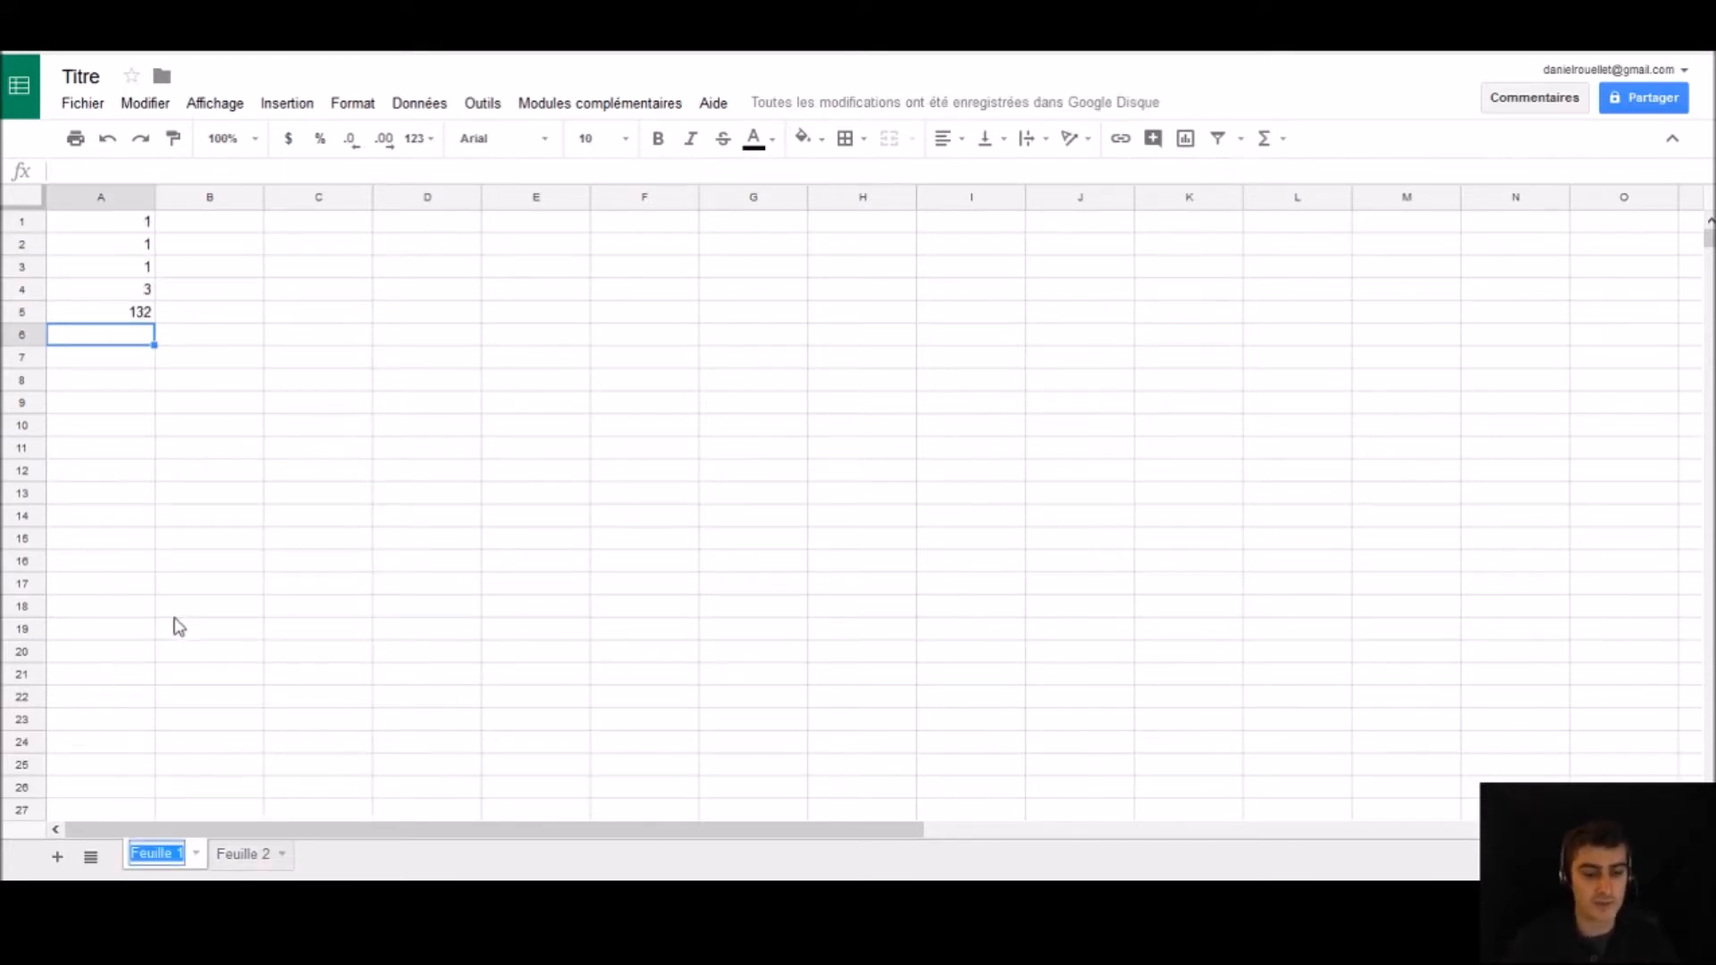
pyautogui.write('Janv')
pyautogui.press('Return')
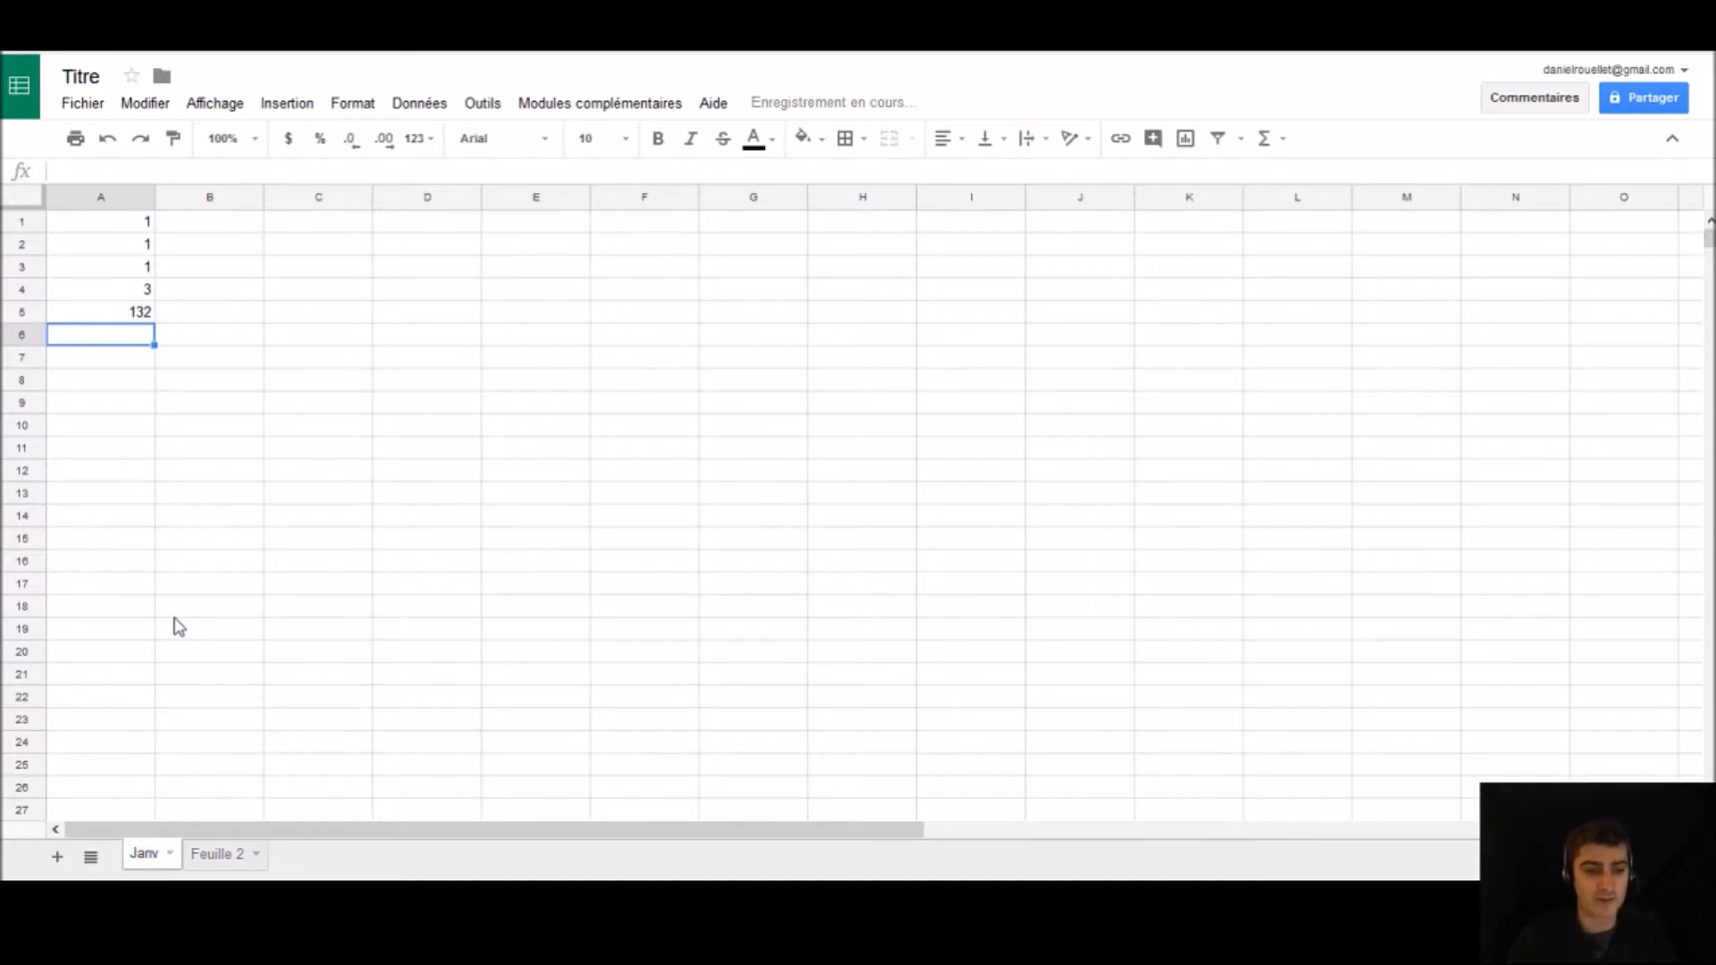
# Rename the sheet Feuille 2 as "Fév".
pyautogui.rightClick(211, 856)
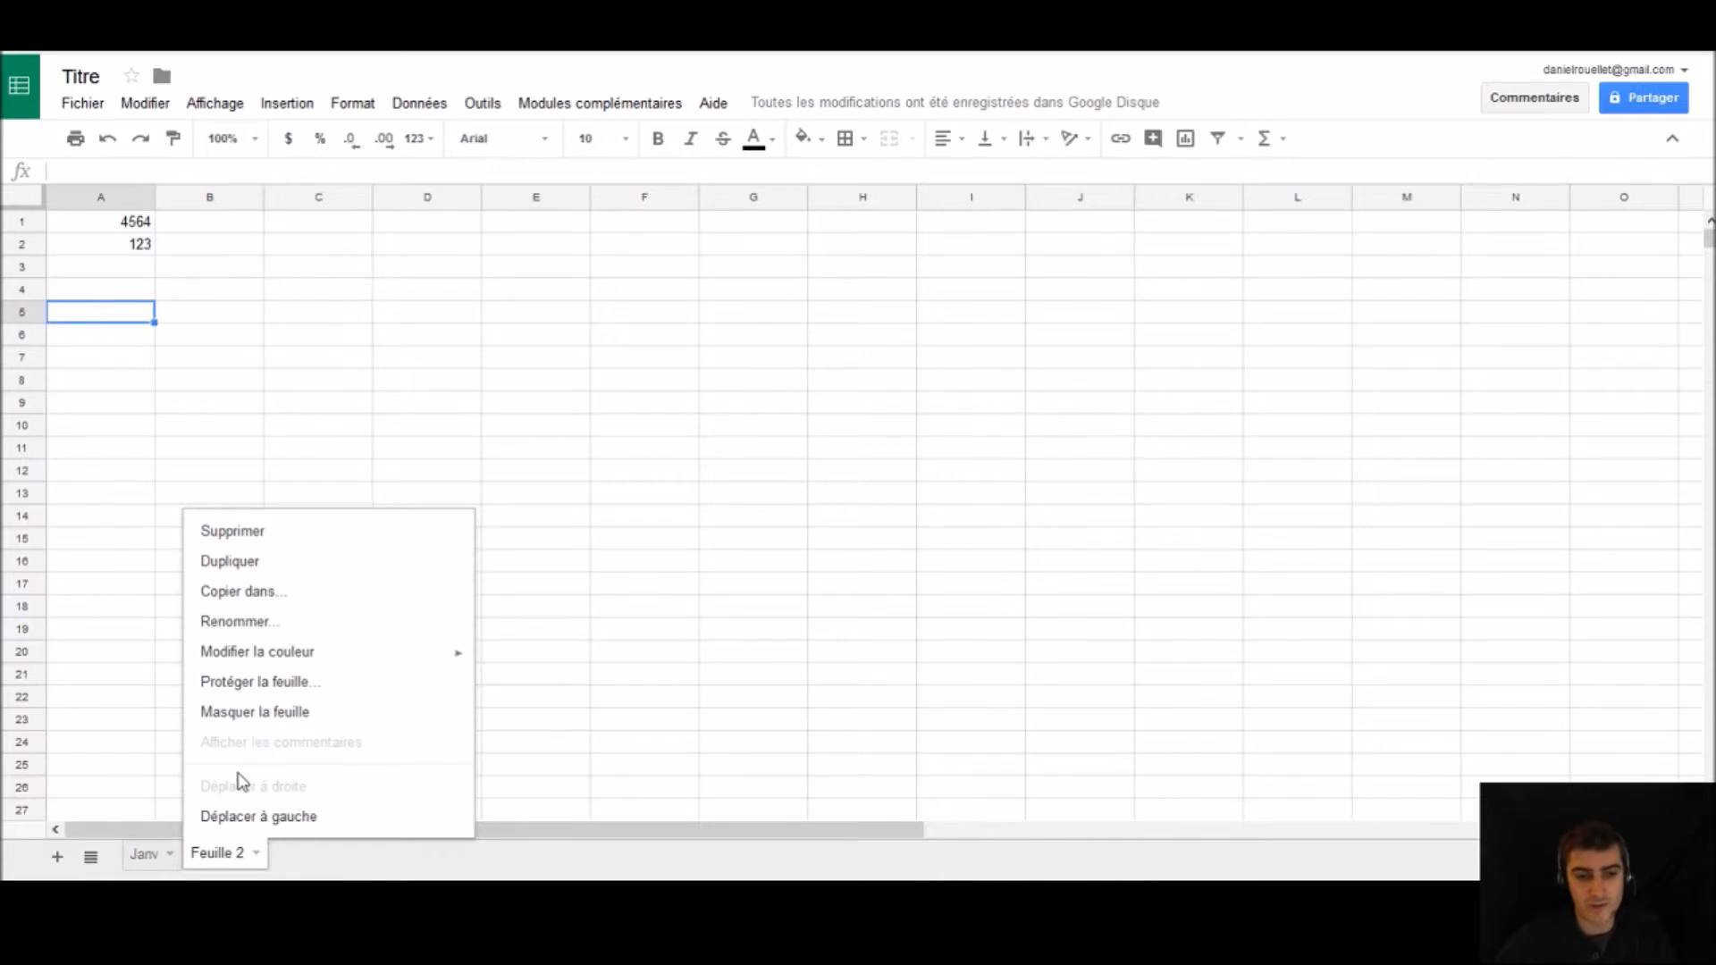
pyautogui.click(254, 623)
pyautogui.write('Fév')
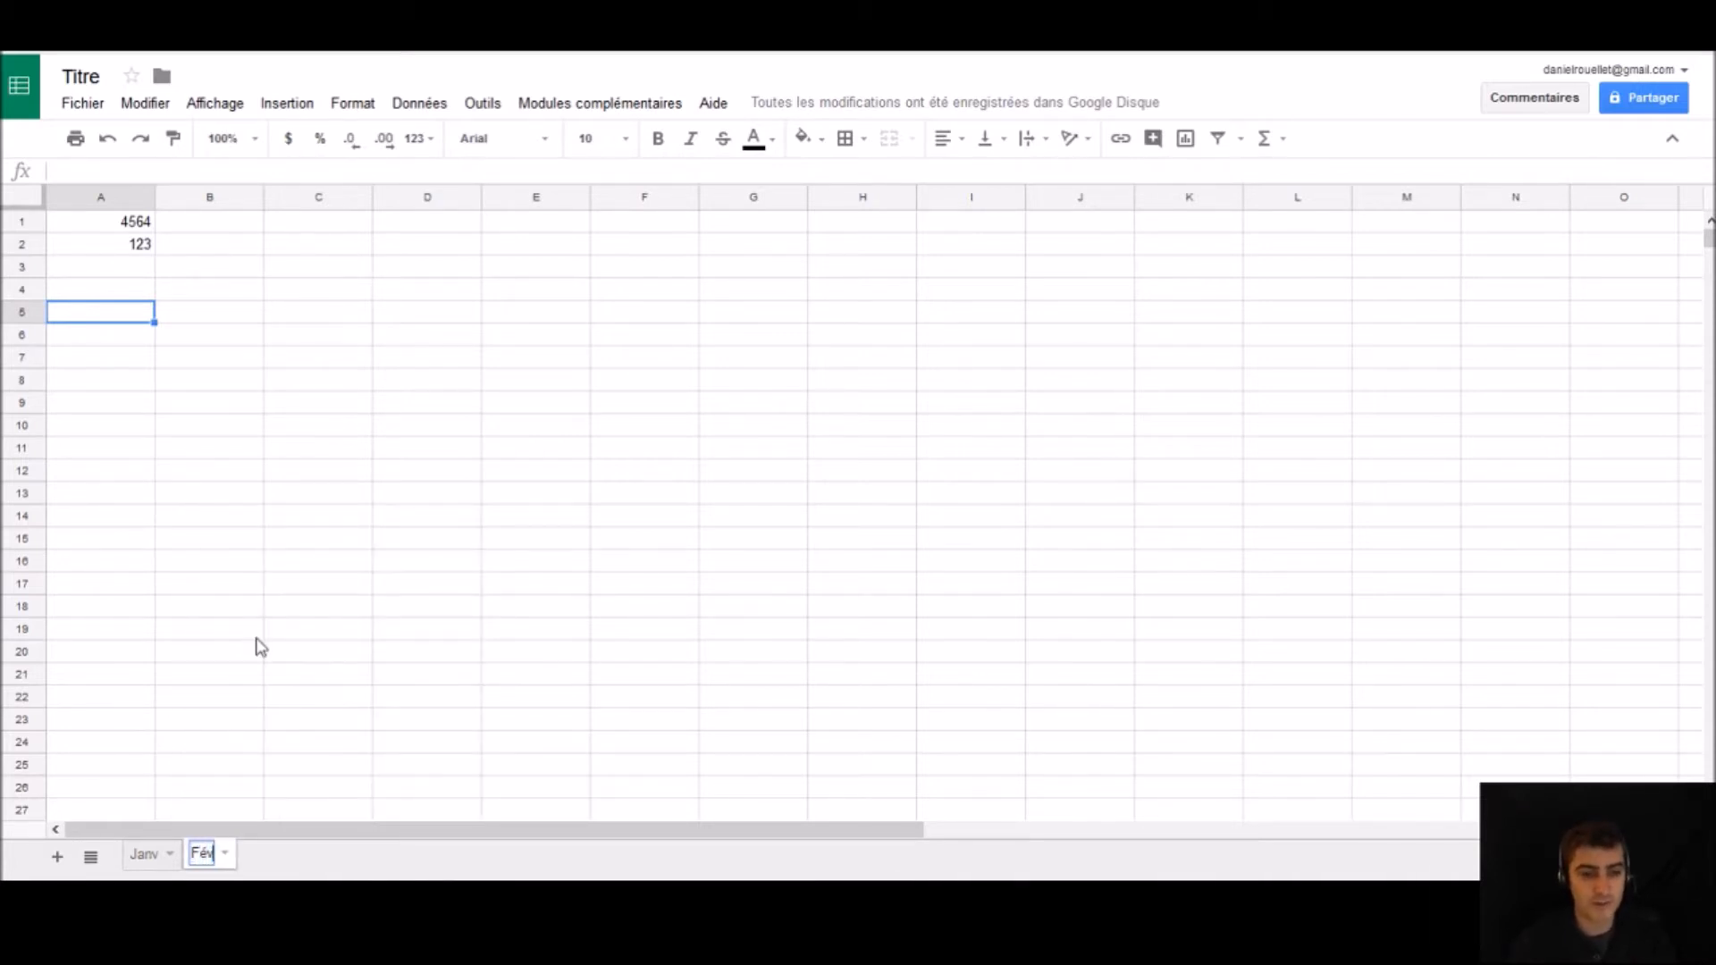
pyautogui.press('Return')
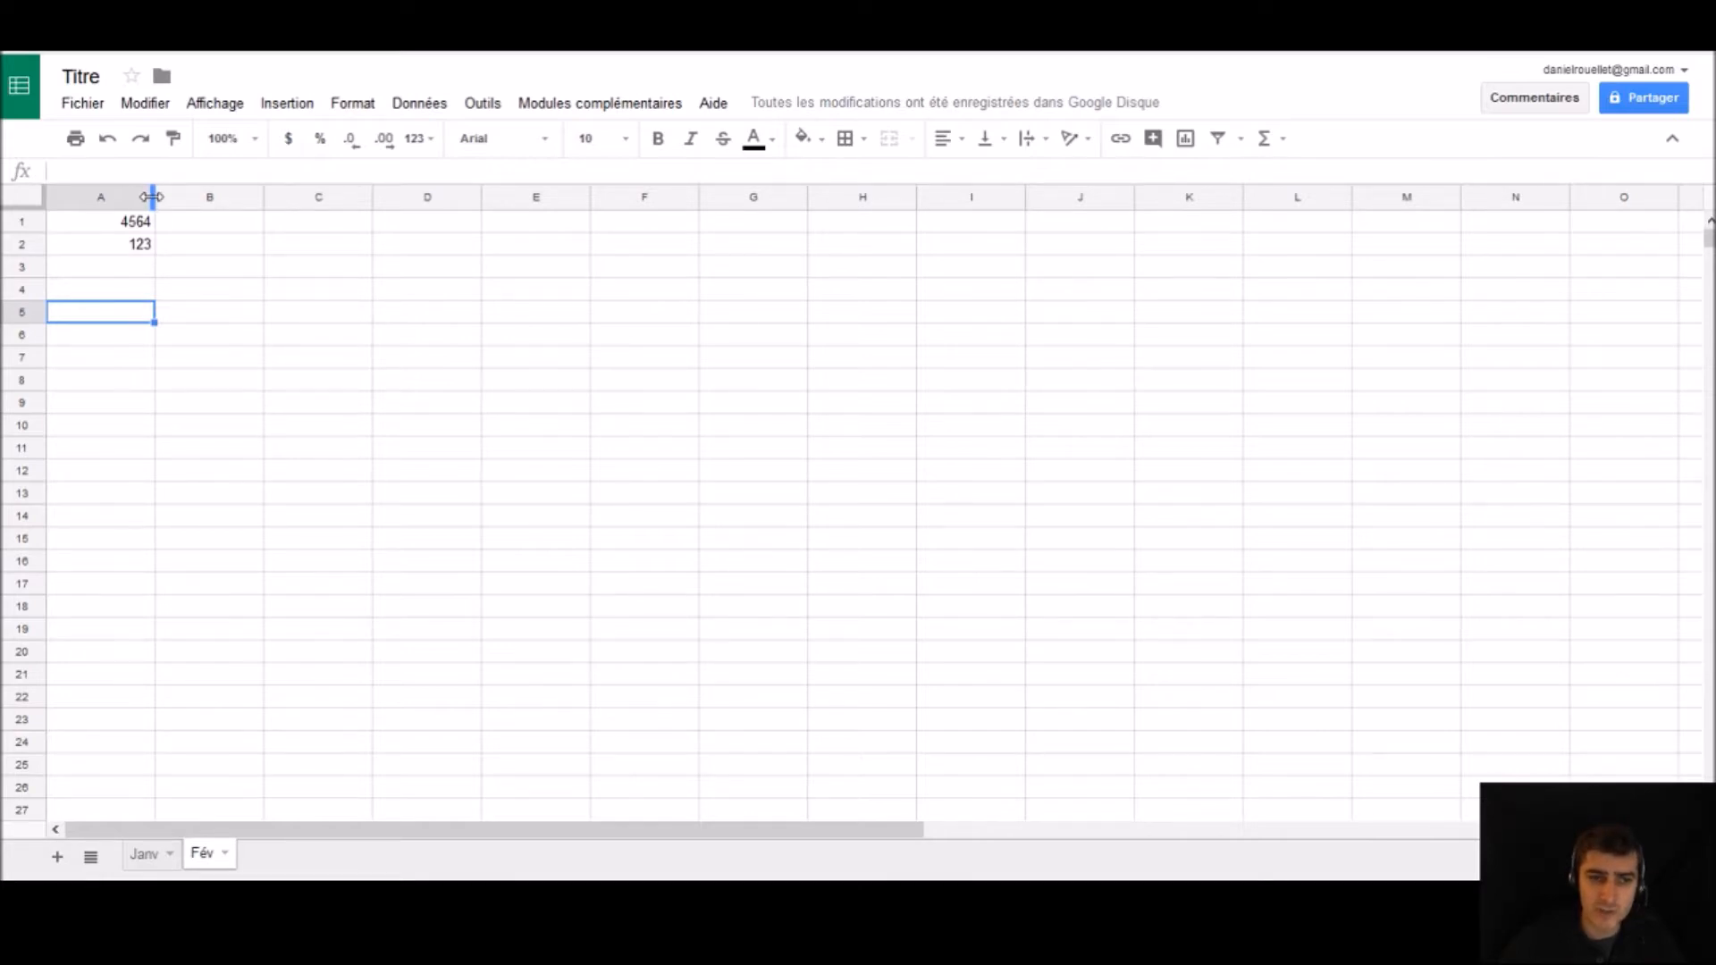
# Narrow column A to just over half its width and widen column B to about two and a half times its width.
pyautogui.moveTo(152, 196); pyautogui.dragTo(109, 214)
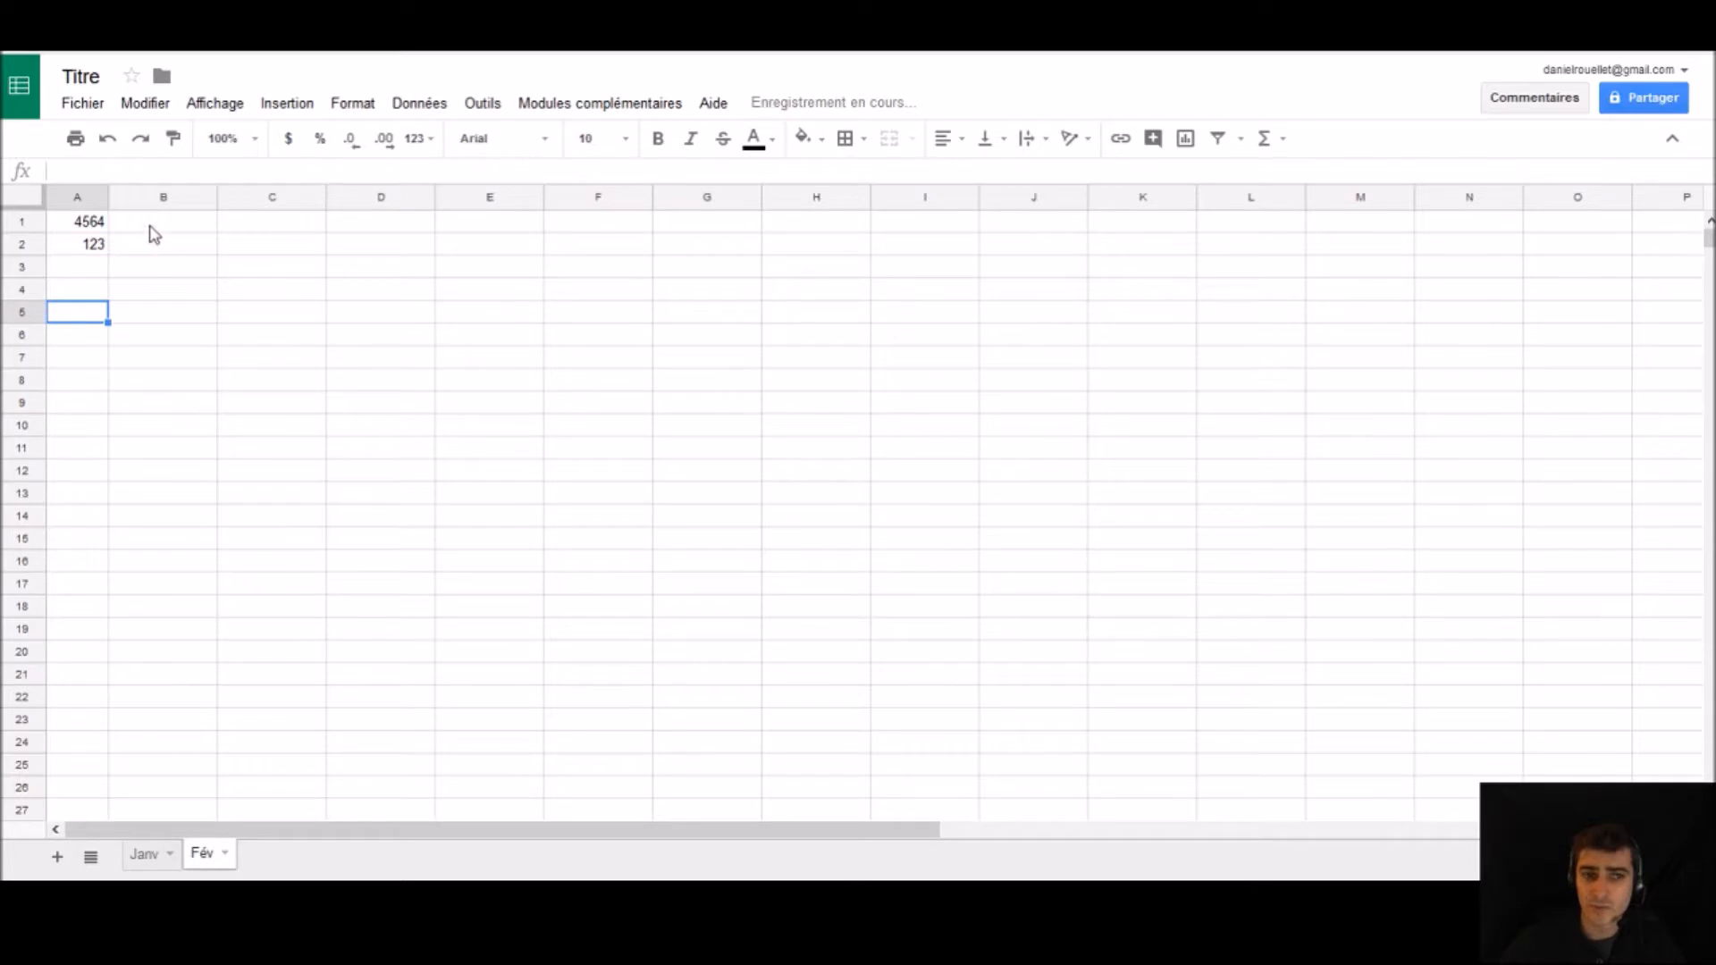
pyautogui.moveTo(217, 196); pyautogui.dragTo(375, 198)
# Enter "Je suis en train d'écrire" in cell B1 and make row 2 about three times taller.
pyautogui.click(202, 225)
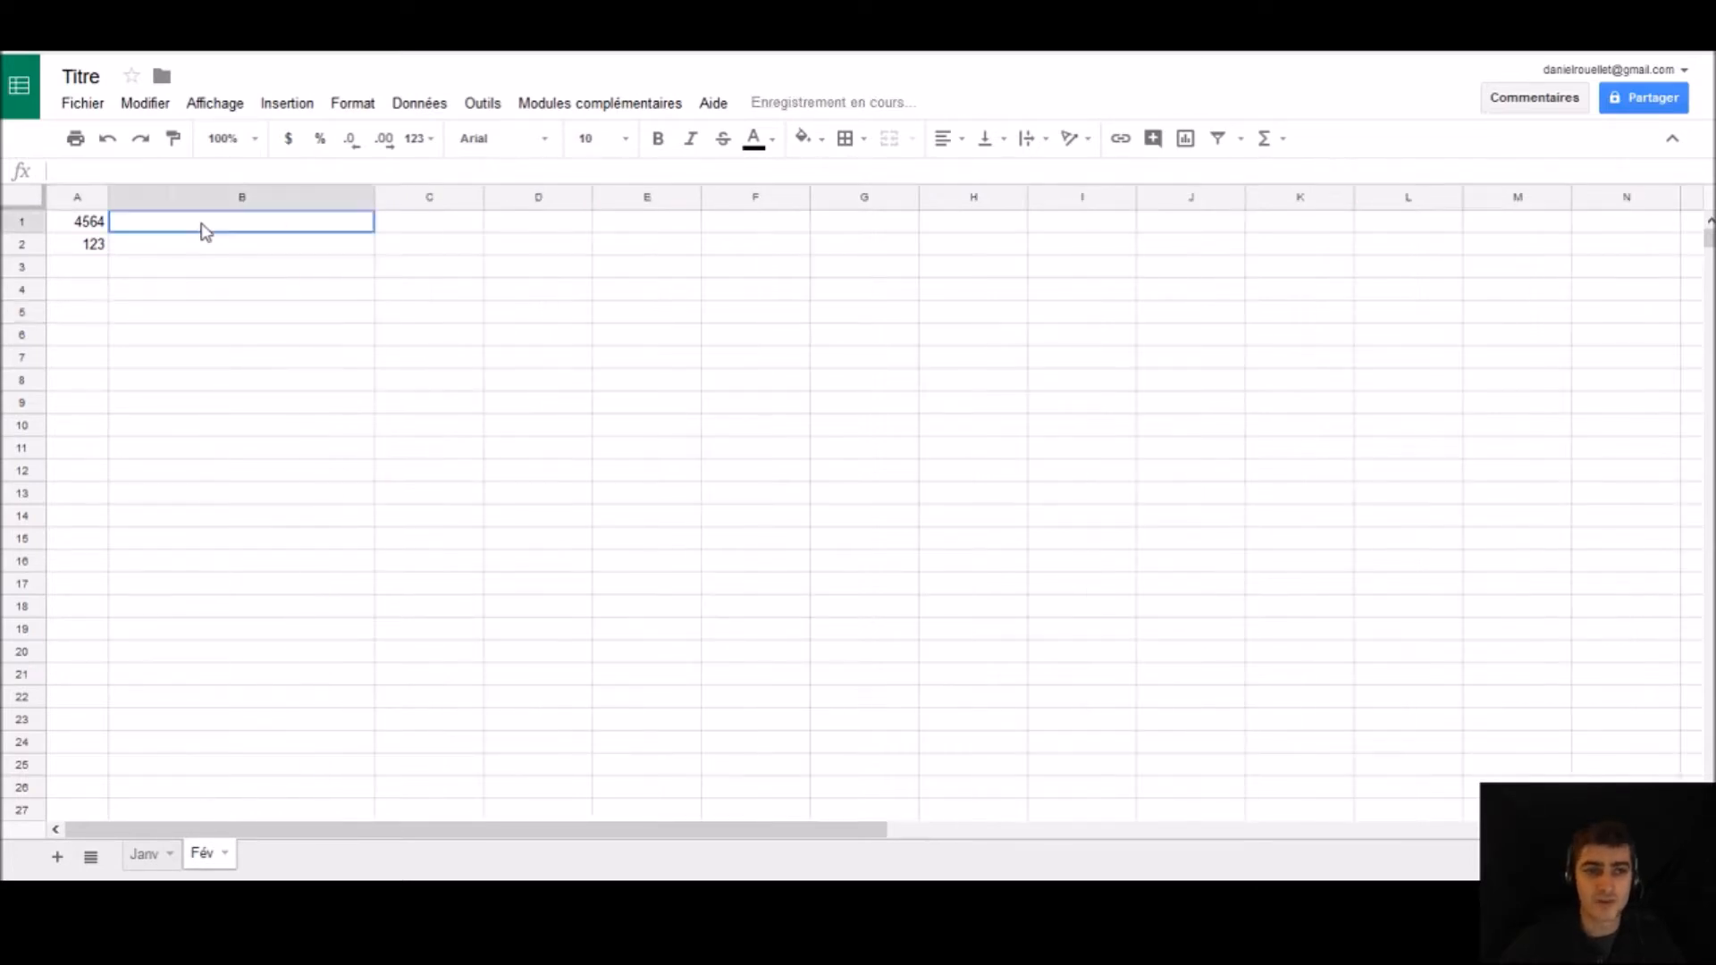
pyautogui.write('J e')
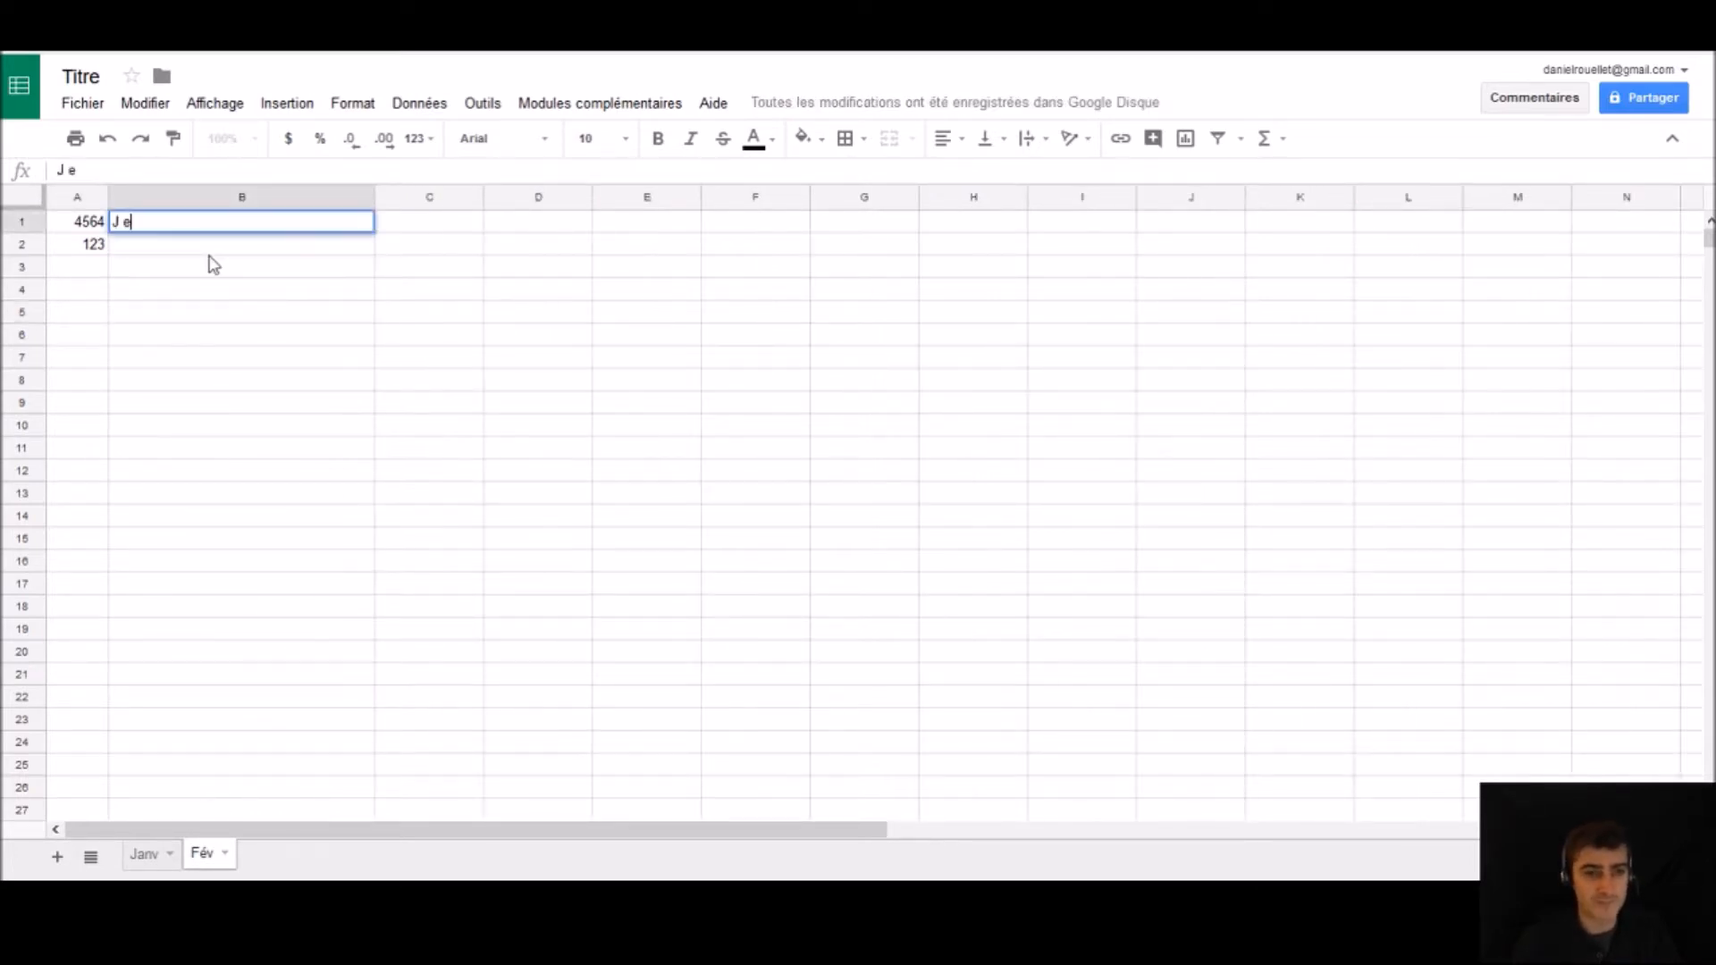
pyautogui.write("e suis en train d'écrire")
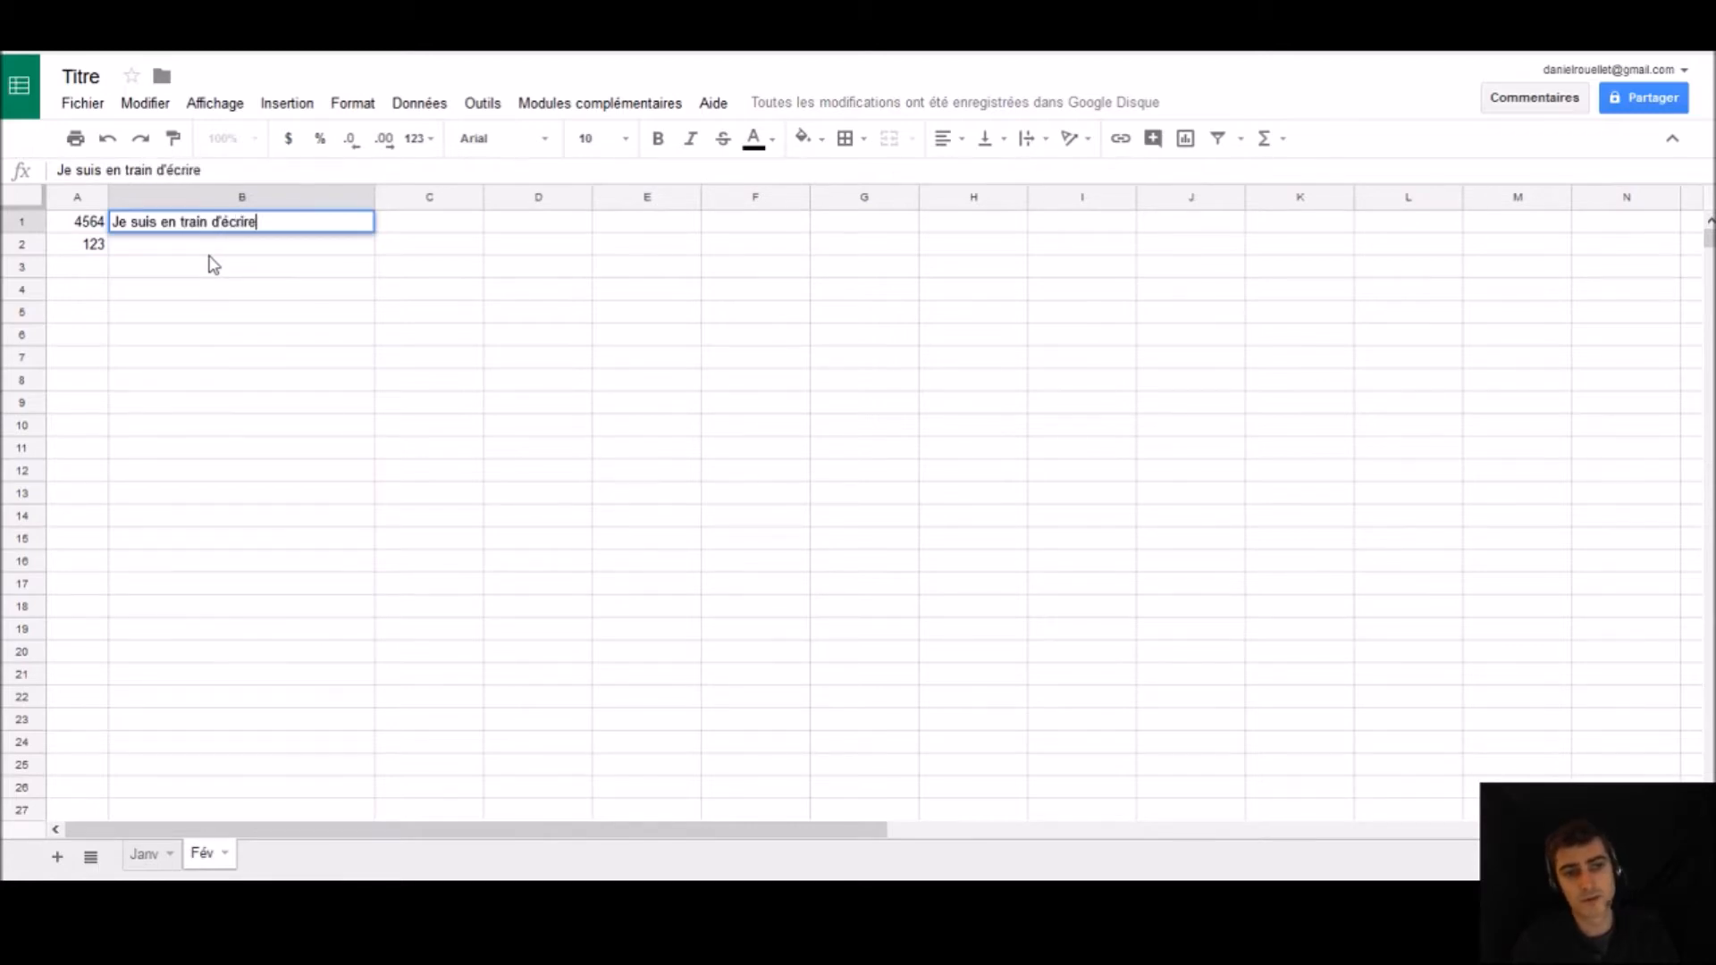
pyautogui.press('Return')
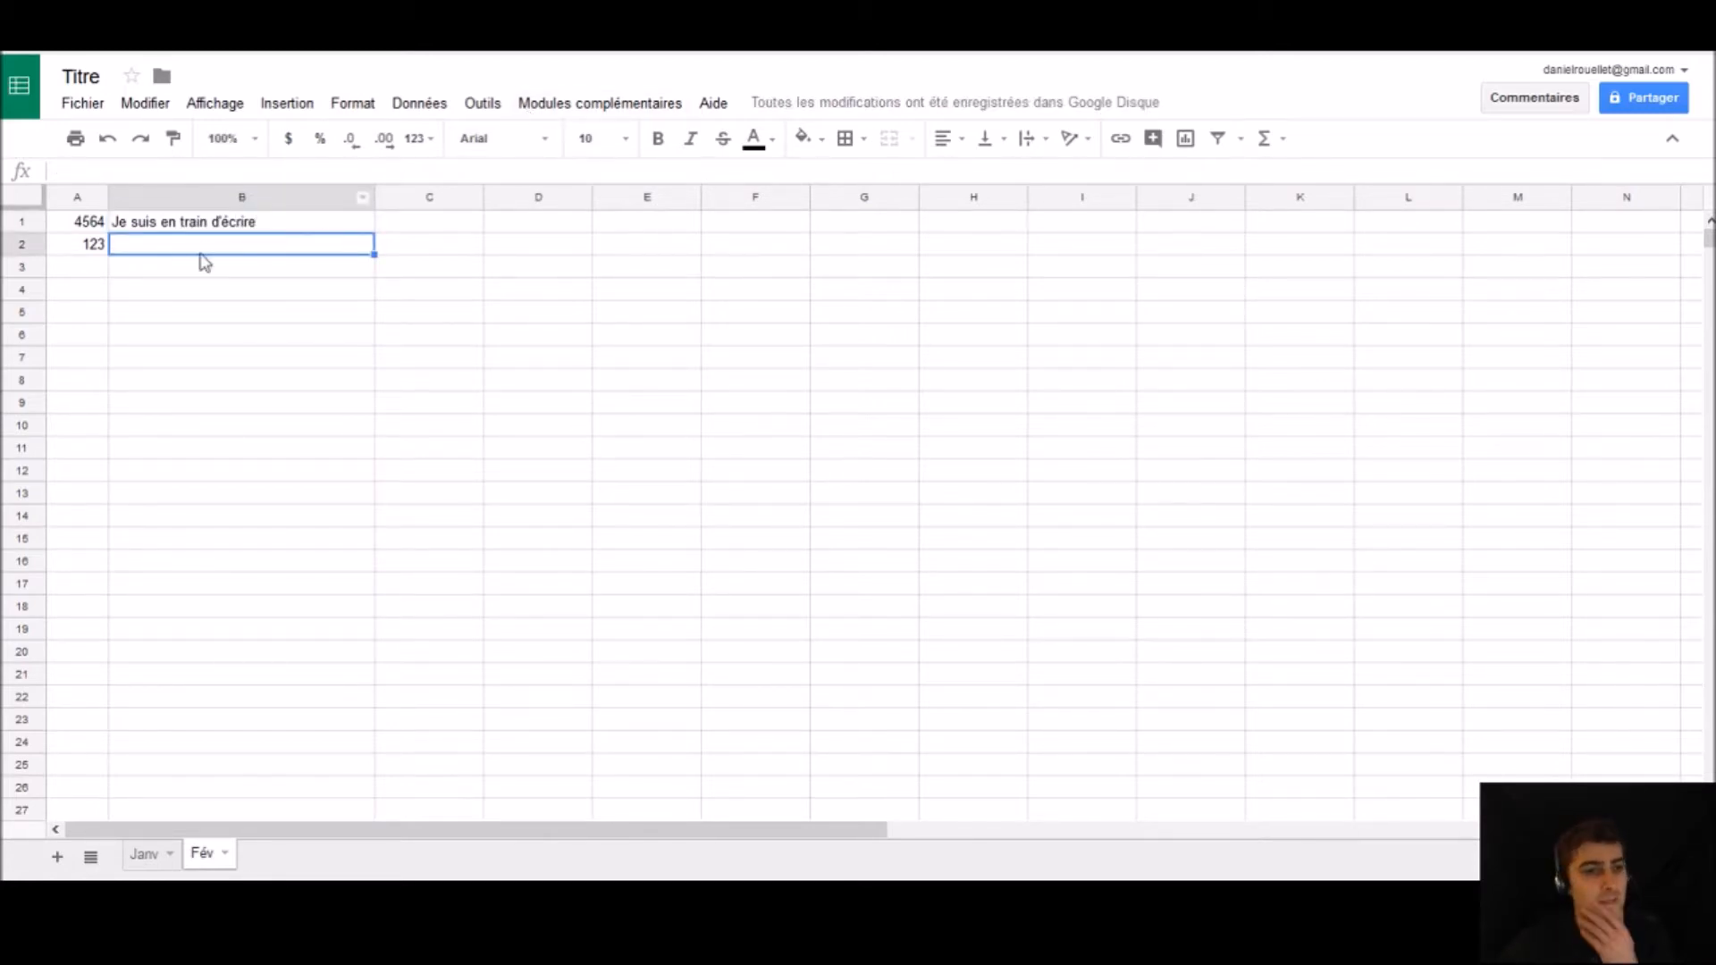
pyautogui.moveTo(25, 253); pyautogui.dragTo(25, 300)
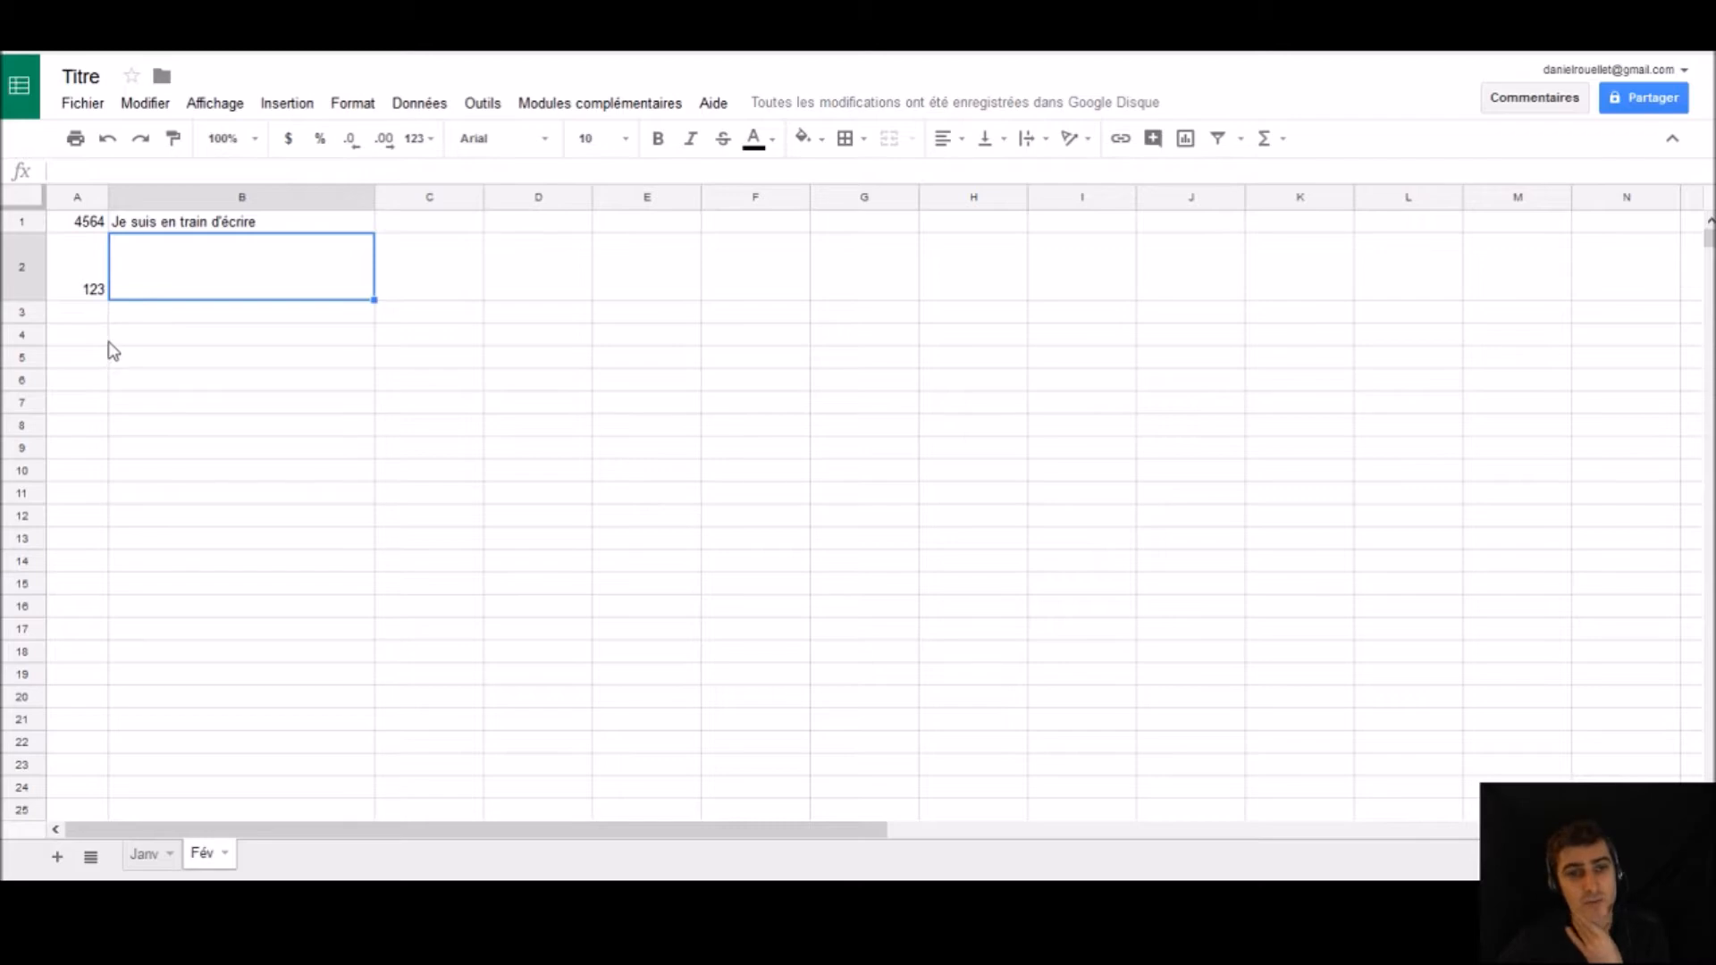
# Return to the Google Sheets home page and open the spreadsheet "Intro à Sheets".
pyautogui.click(26, 96)
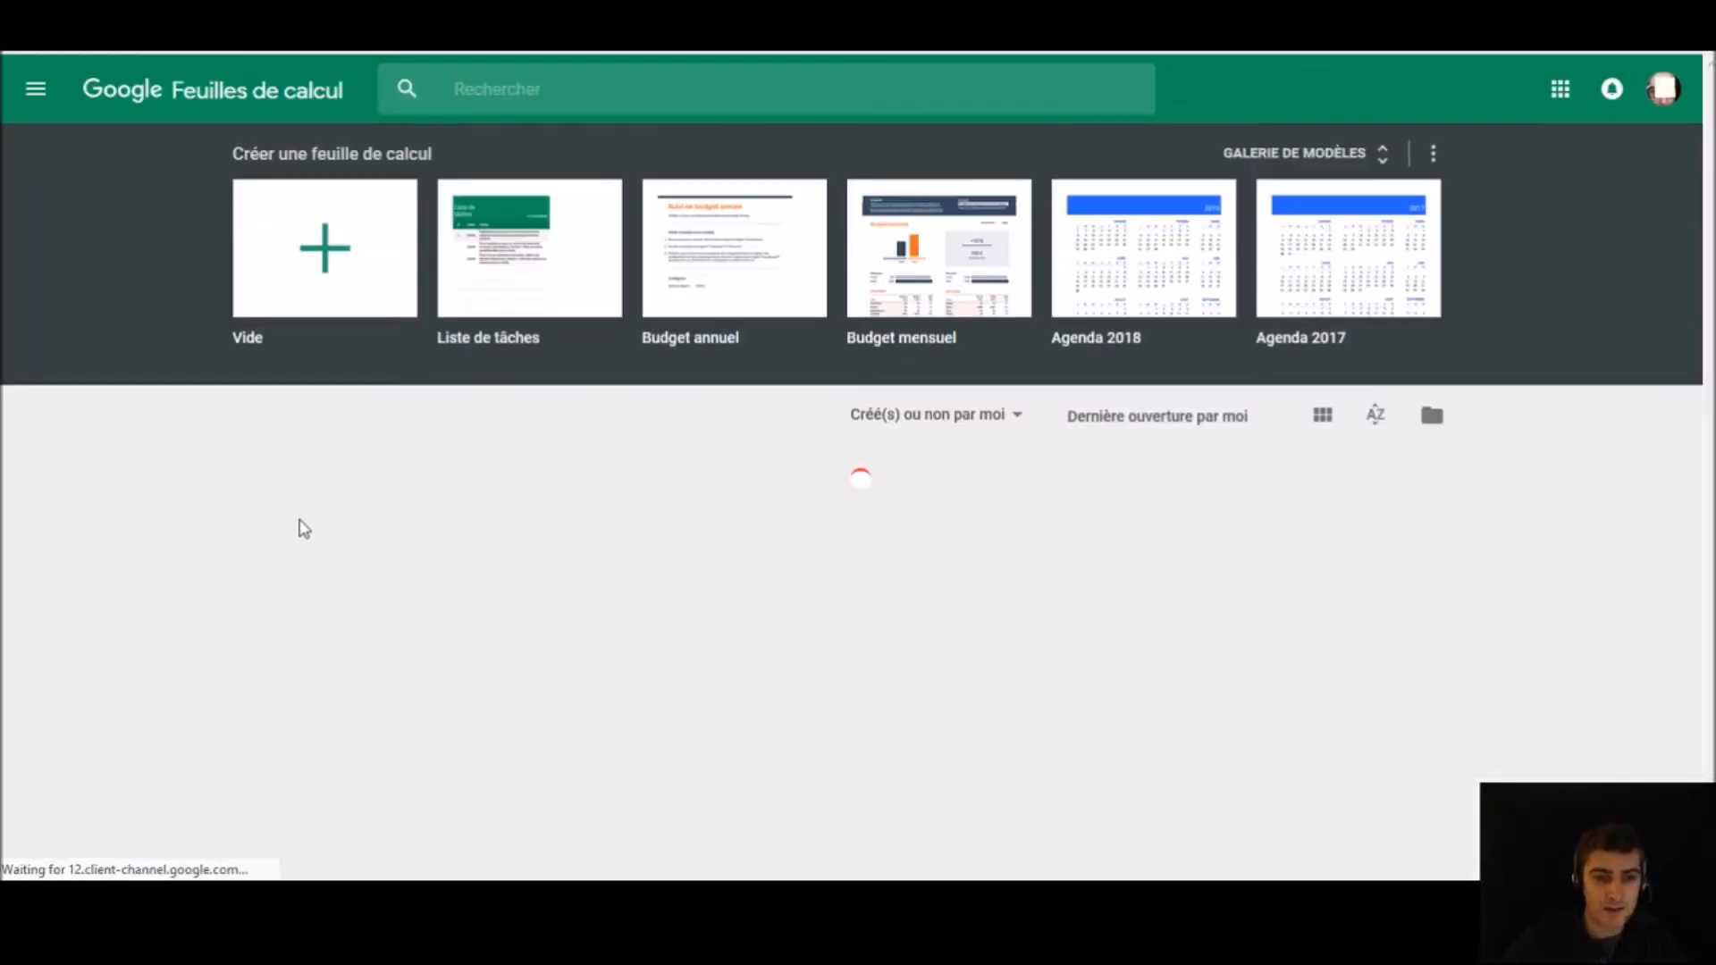
pyautogui.click(308, 529)
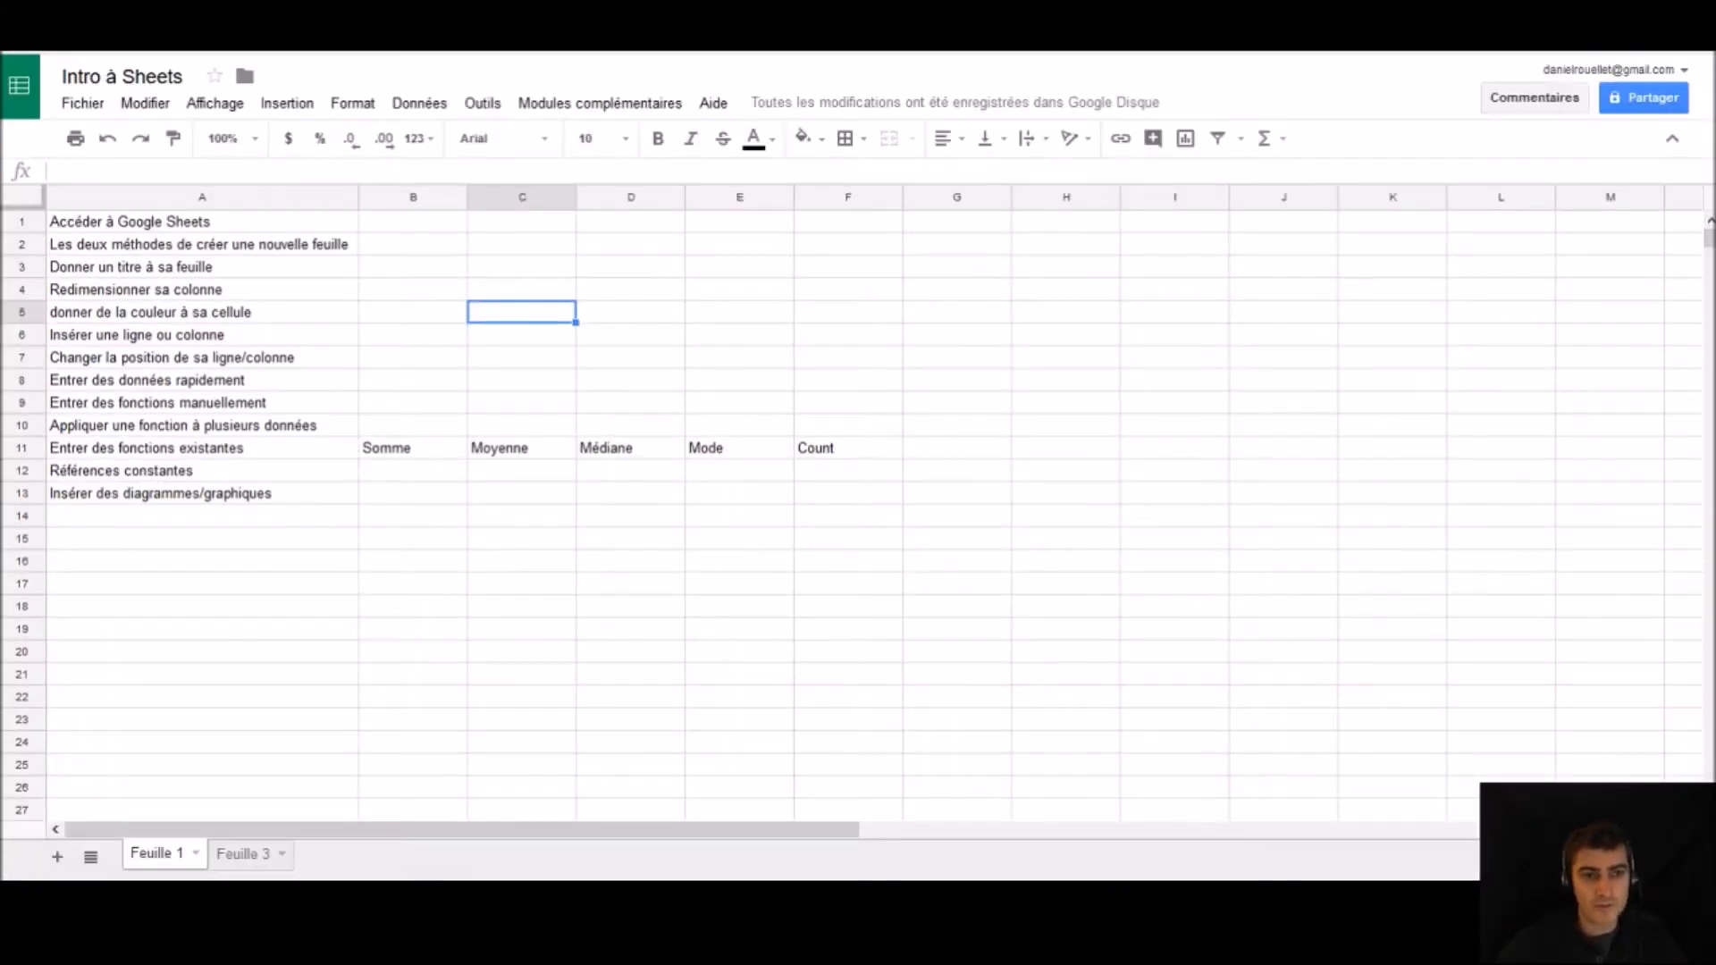
# Fill cells A1 to A5 of the topic list with yellow.
pyautogui.click(166, 227)
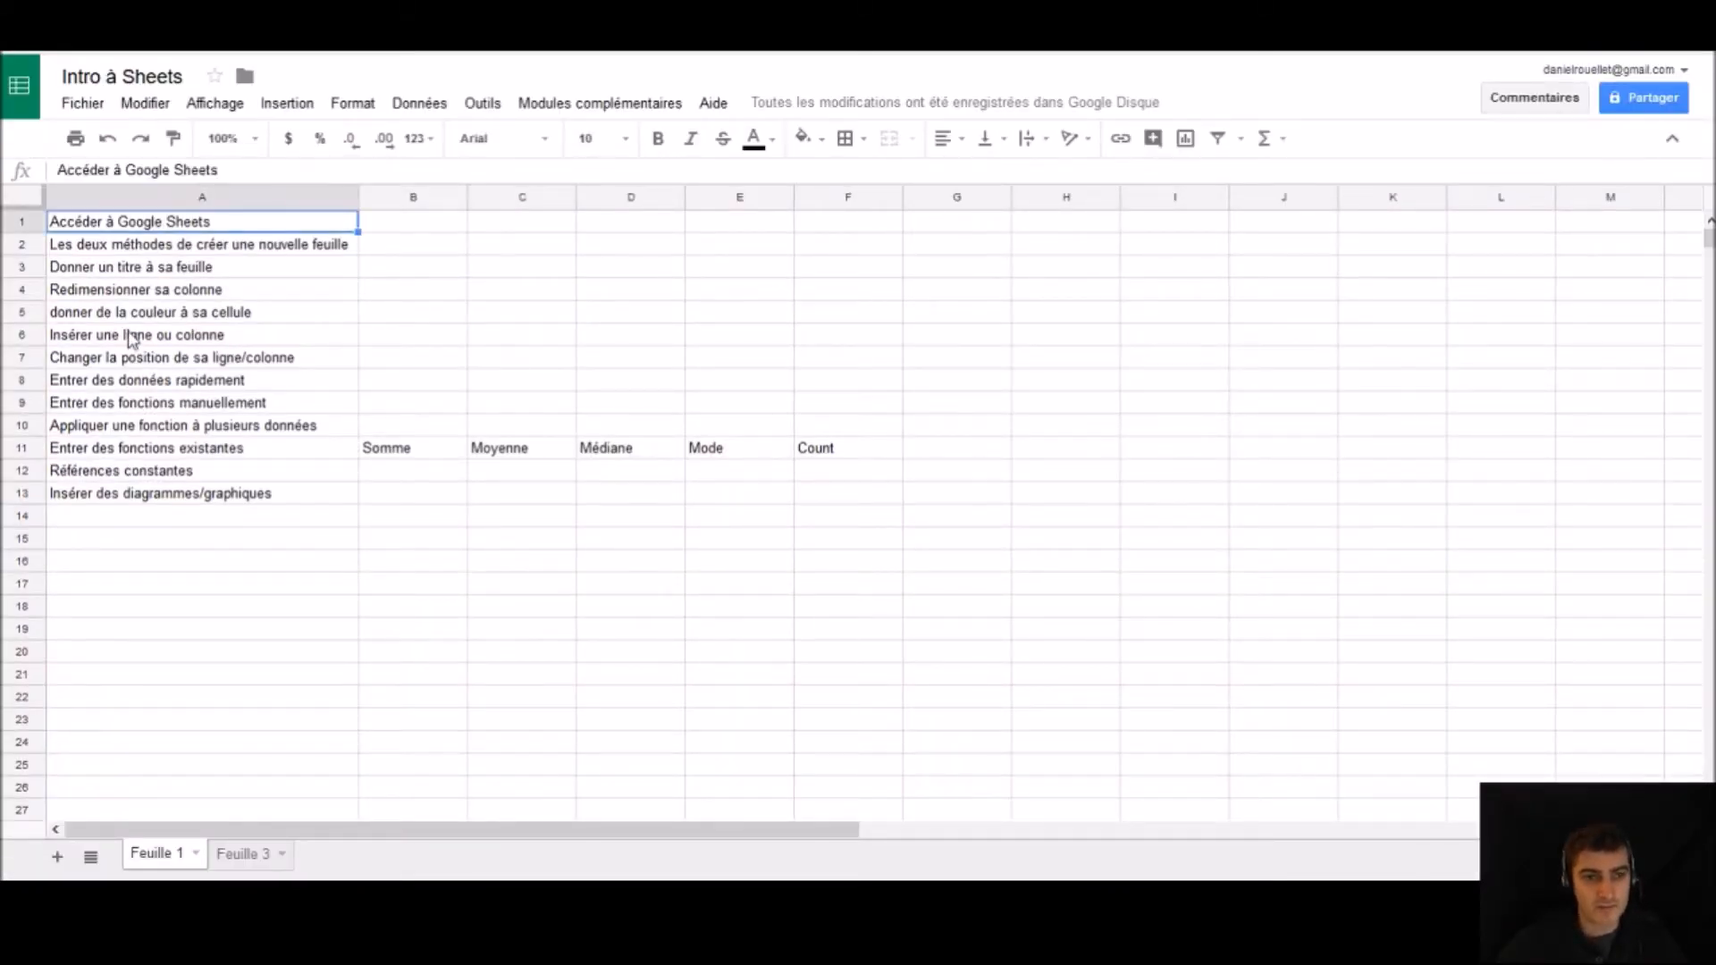
pyautogui.click(182, 254)
pyautogui.moveTo(163, 225); pyautogui.dragTo(211, 314)
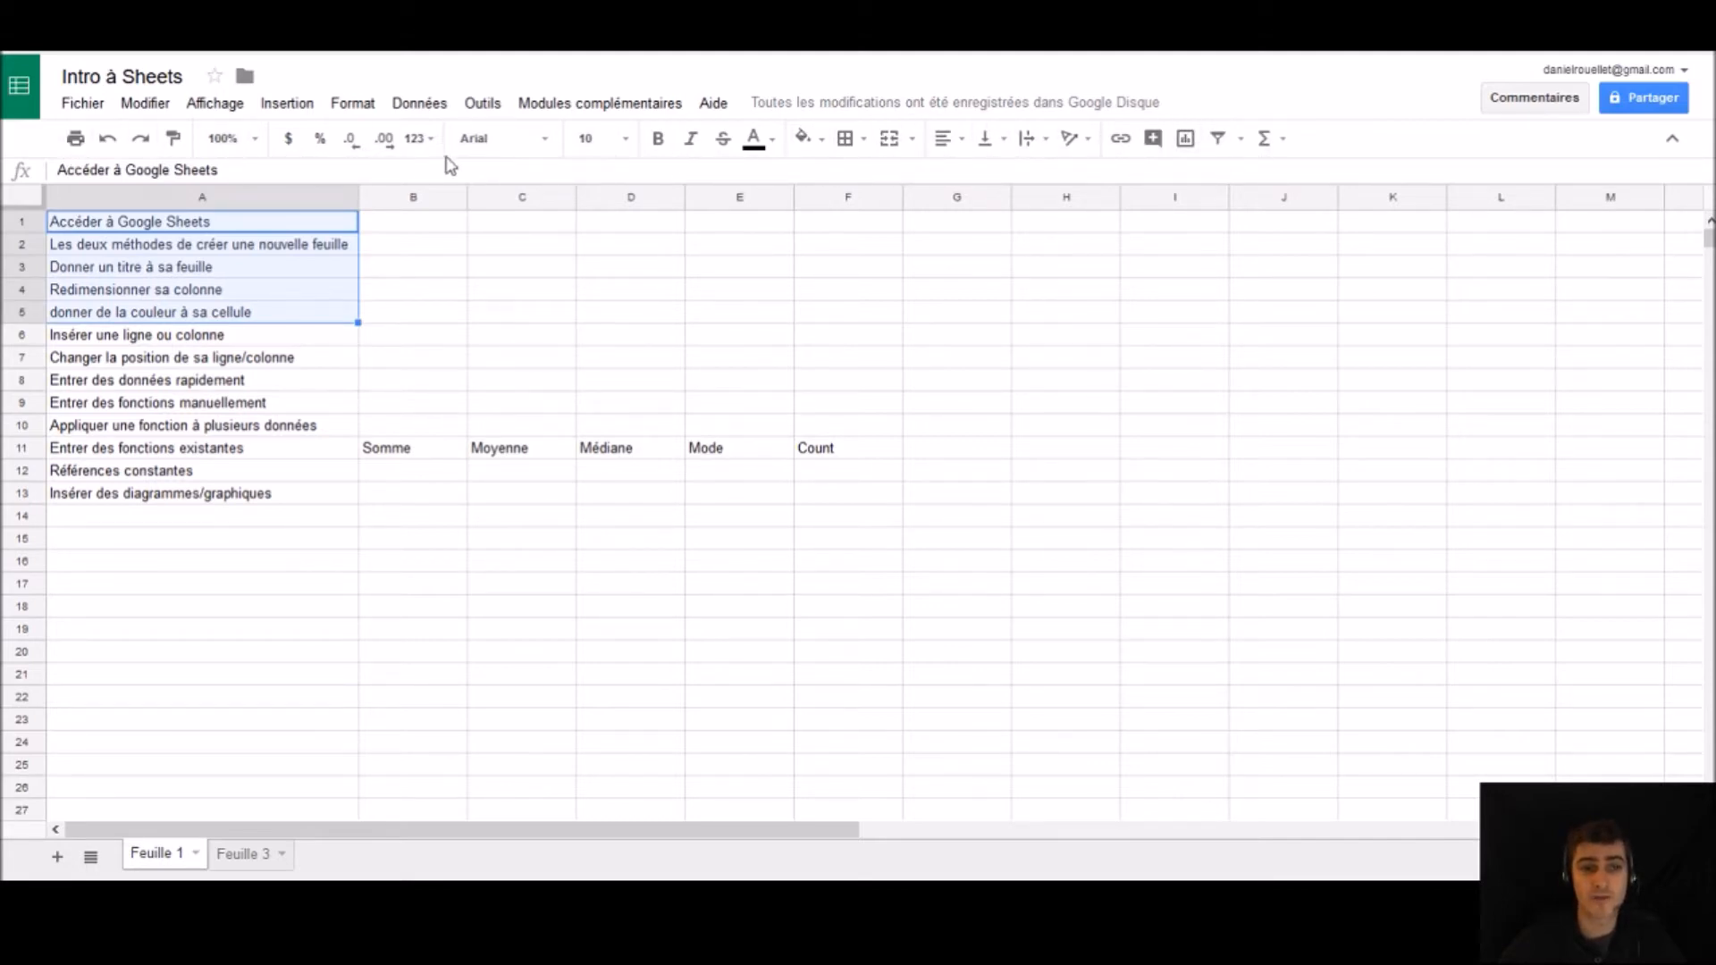
pyautogui.click(823, 140)
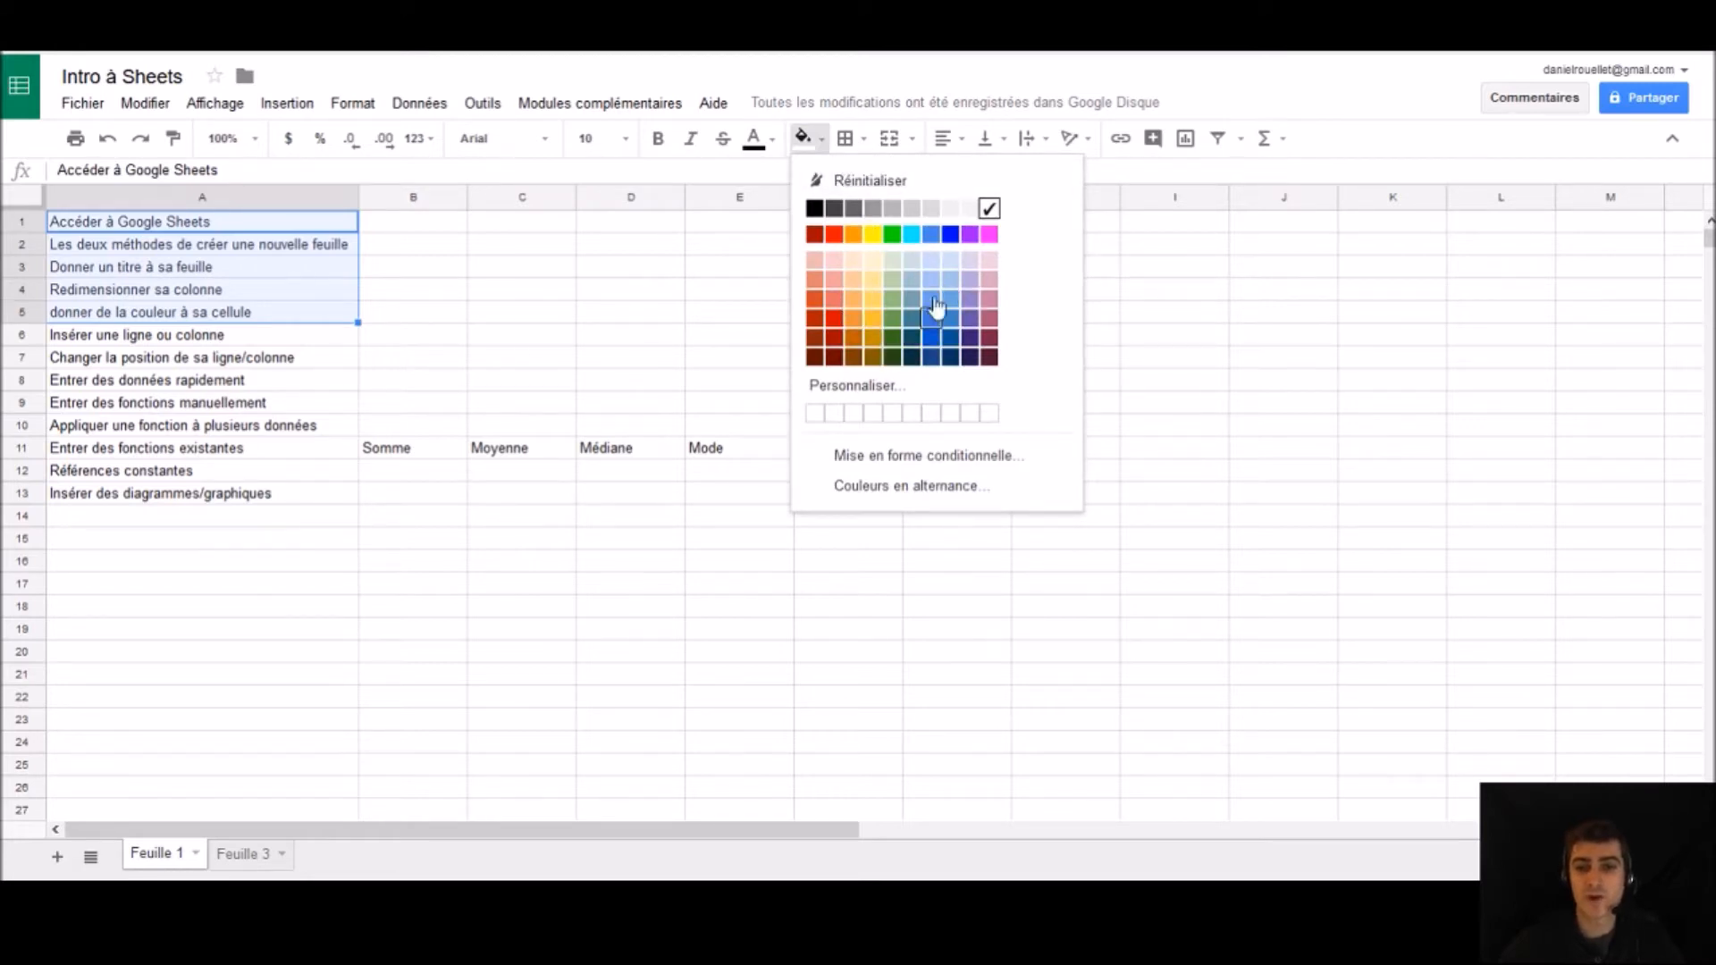
pyautogui.click(873, 235)
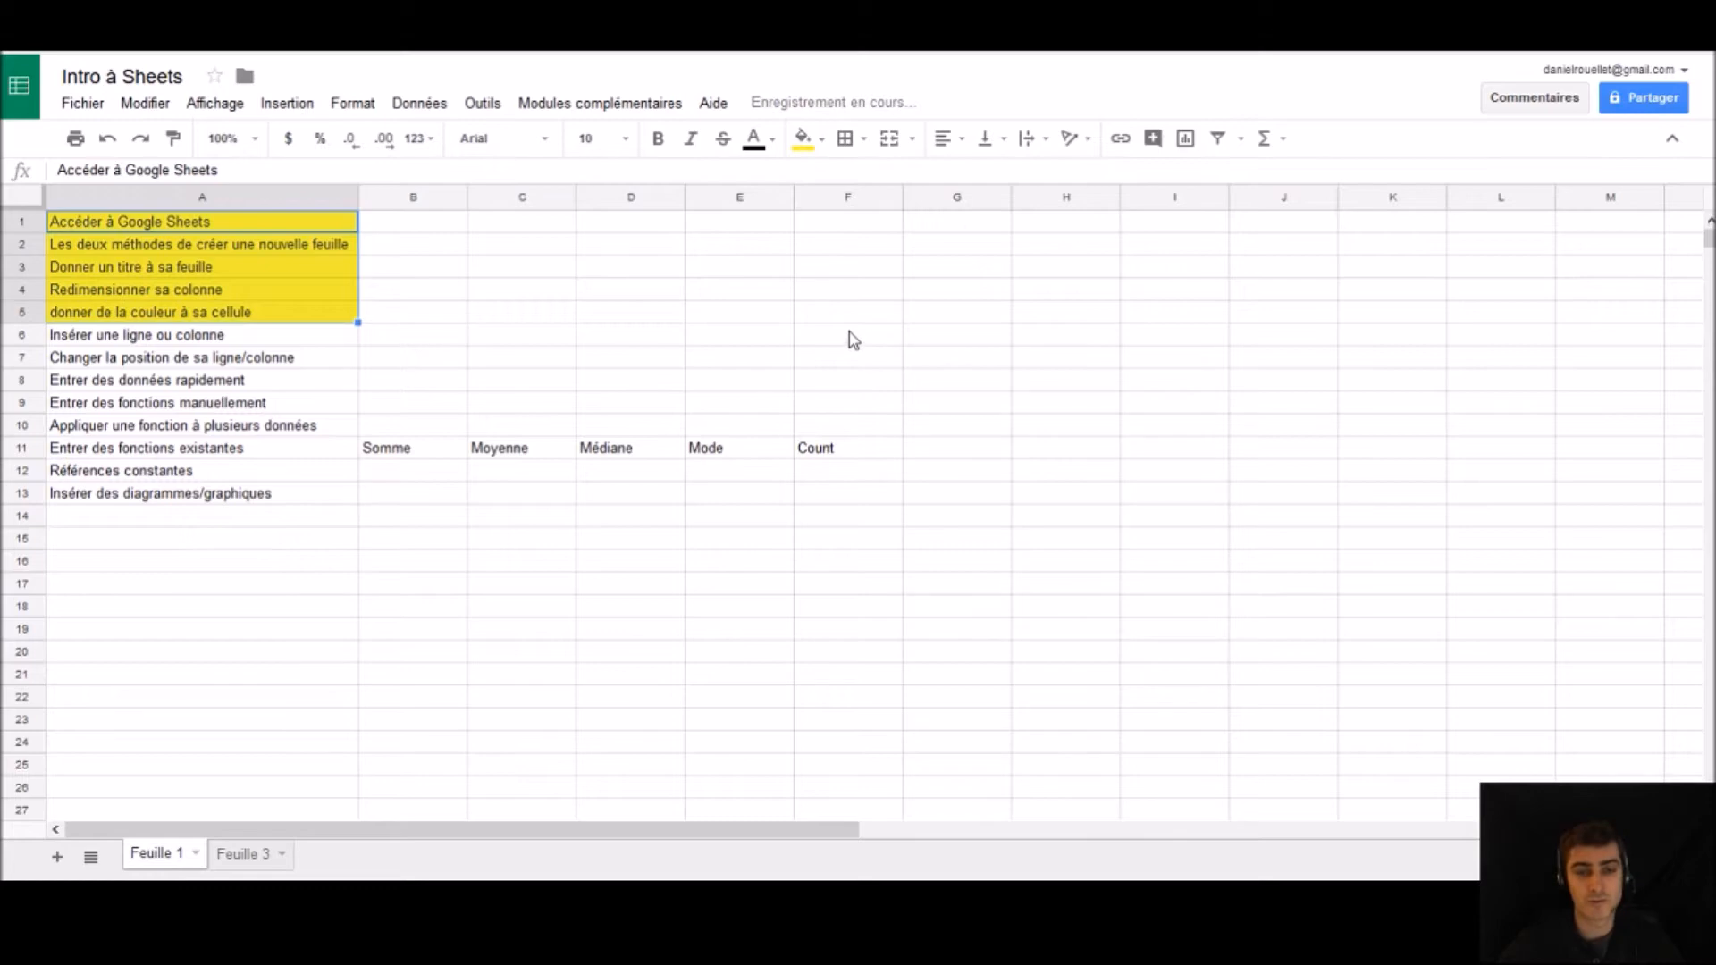
# Change the text colour of cells A1 to A5 to orange, and set it back to black.
pyautogui.click(772, 146)
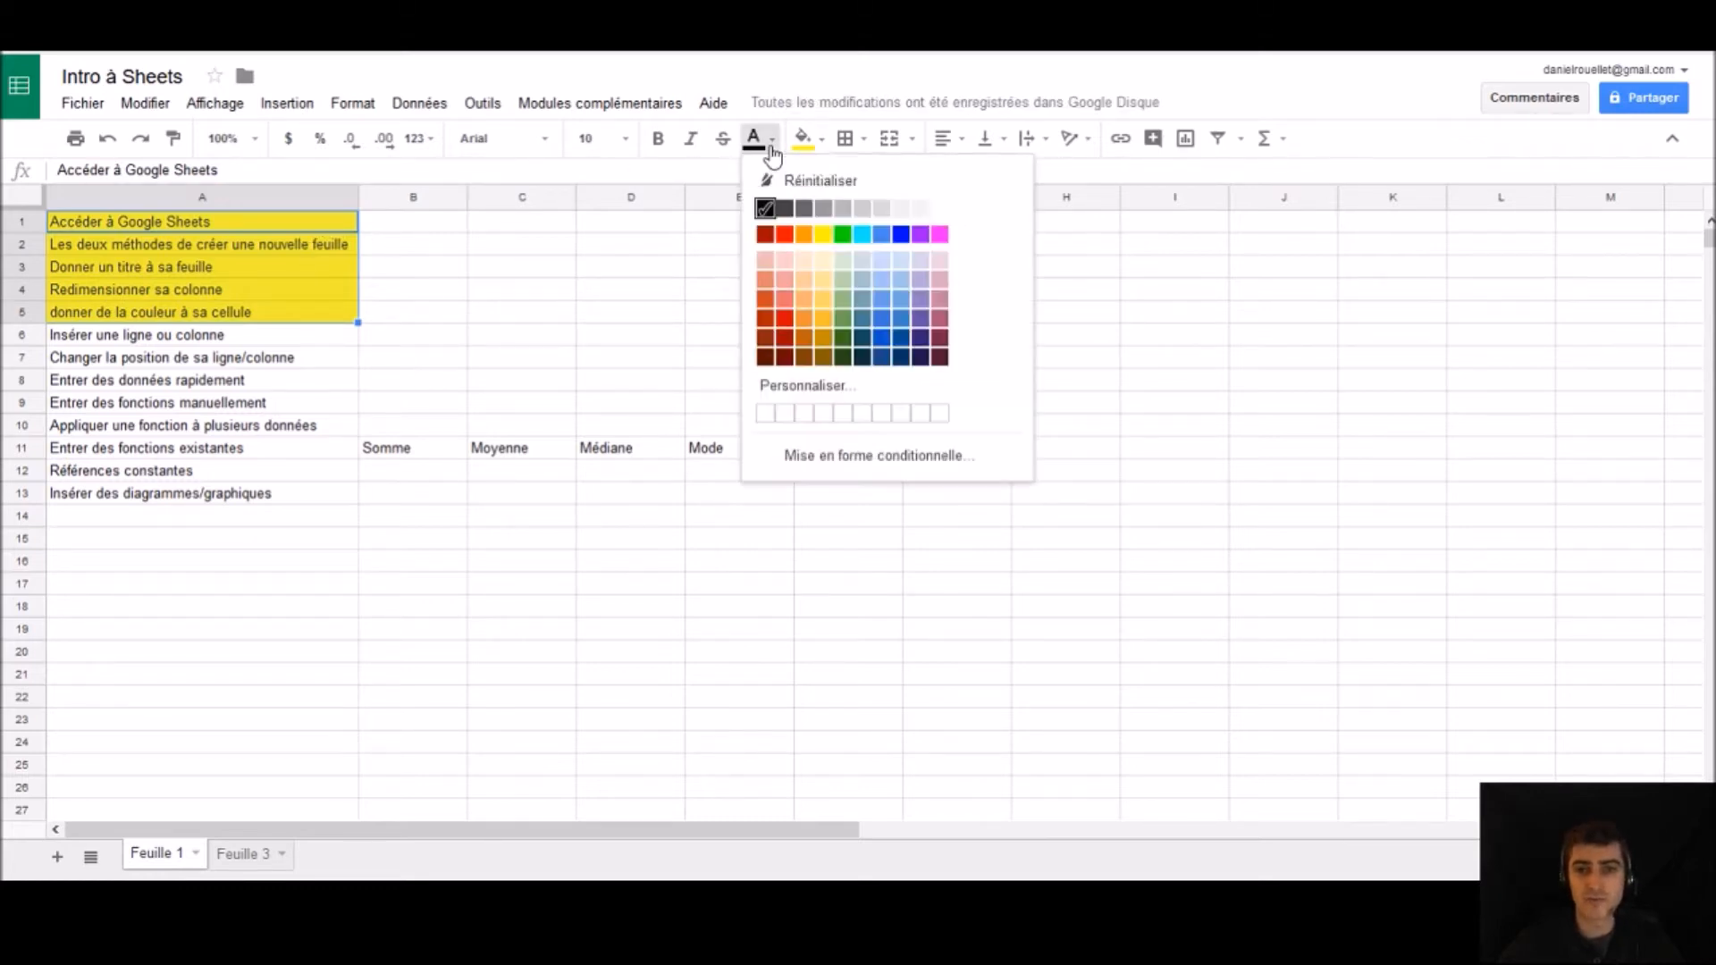
pyautogui.click(804, 235)
pyautogui.click(776, 145)
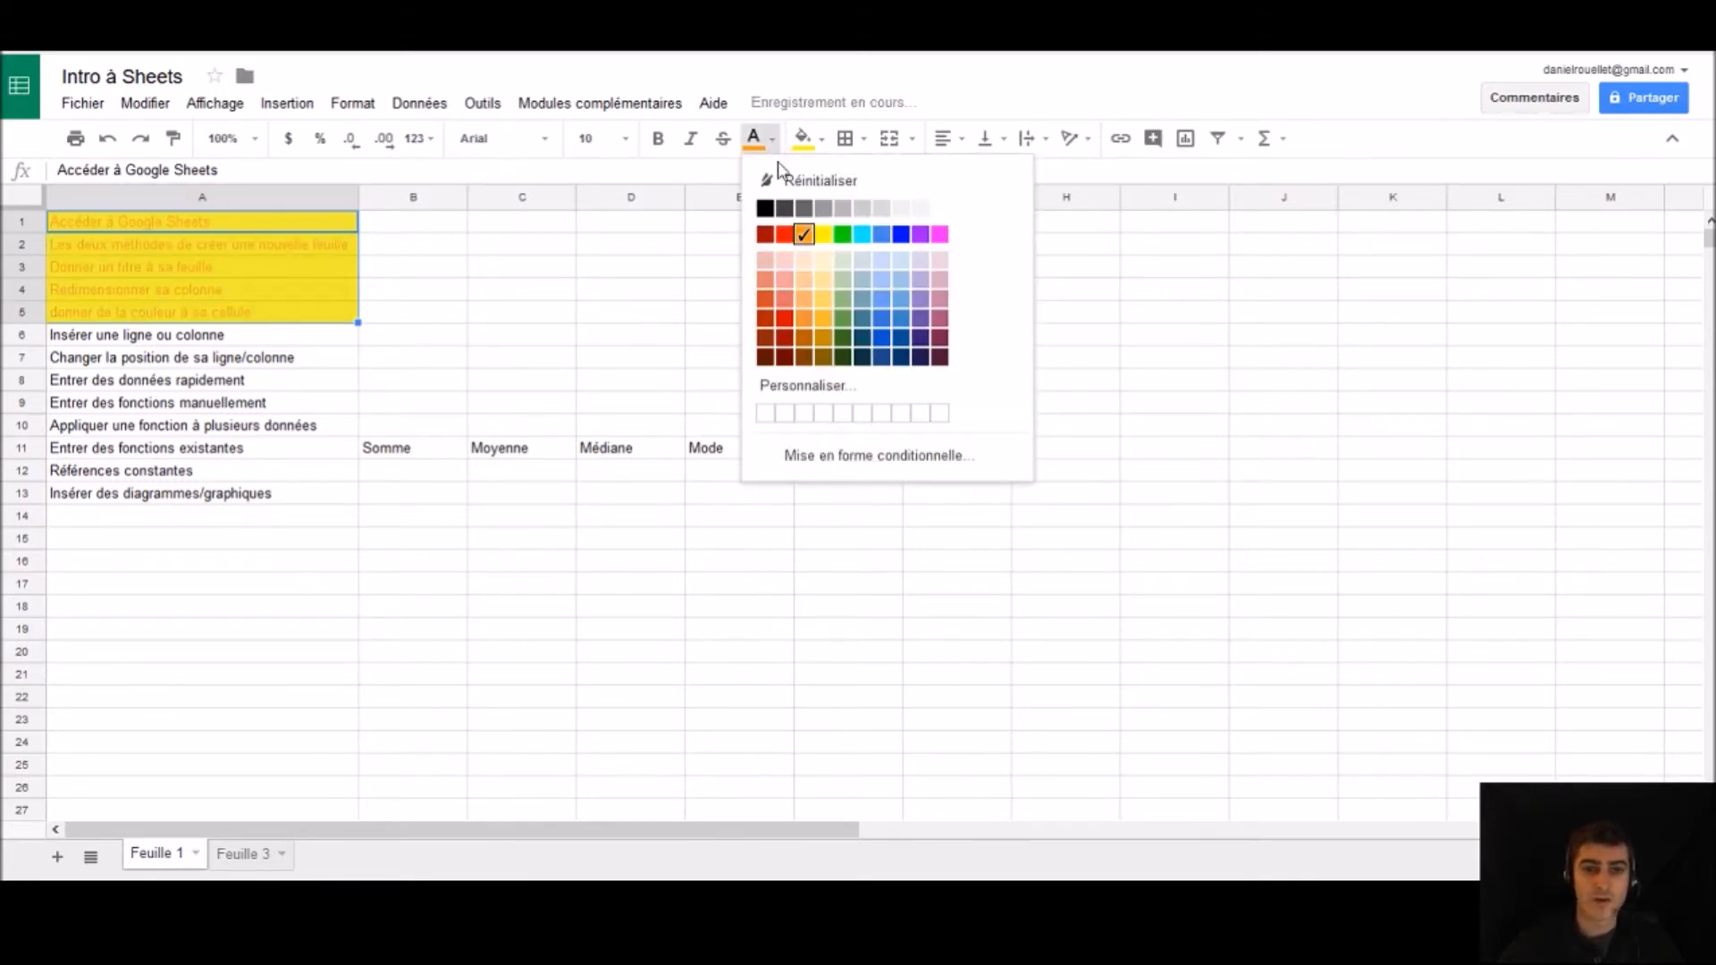
pyautogui.click(765, 208)
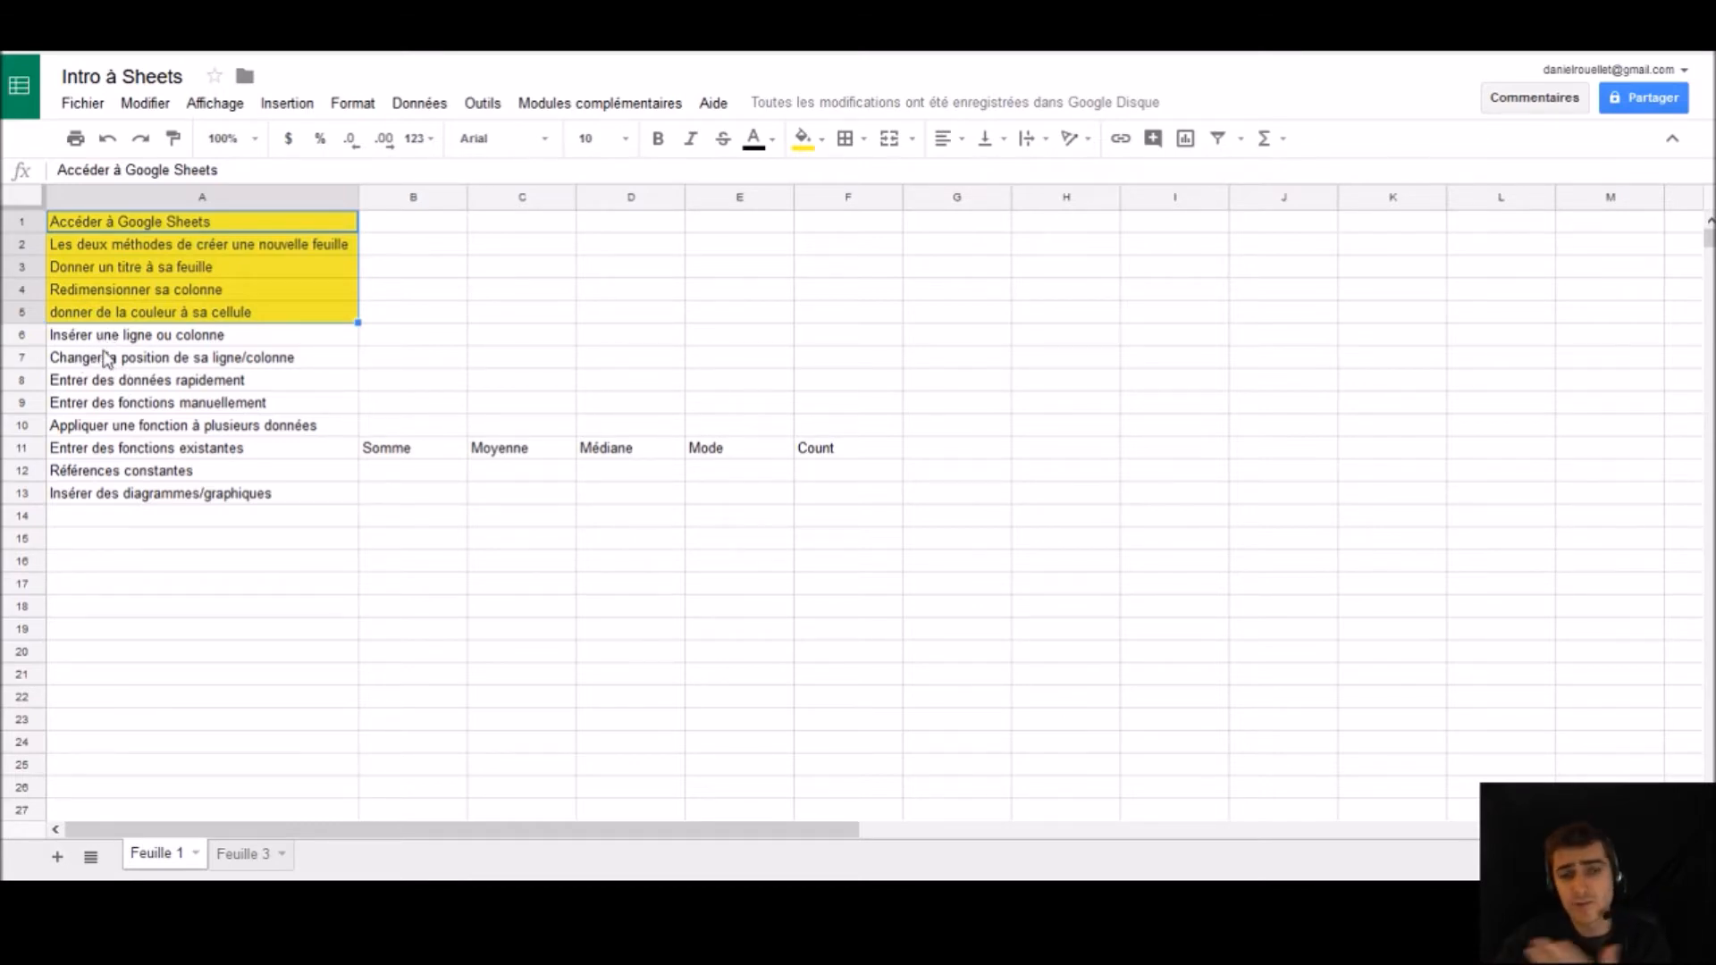
# Insert a row above row 6, "Insérer une ligne ou colonne", and enter "Bonjour!" in its cell in column A.
pyautogui.click(28, 334)
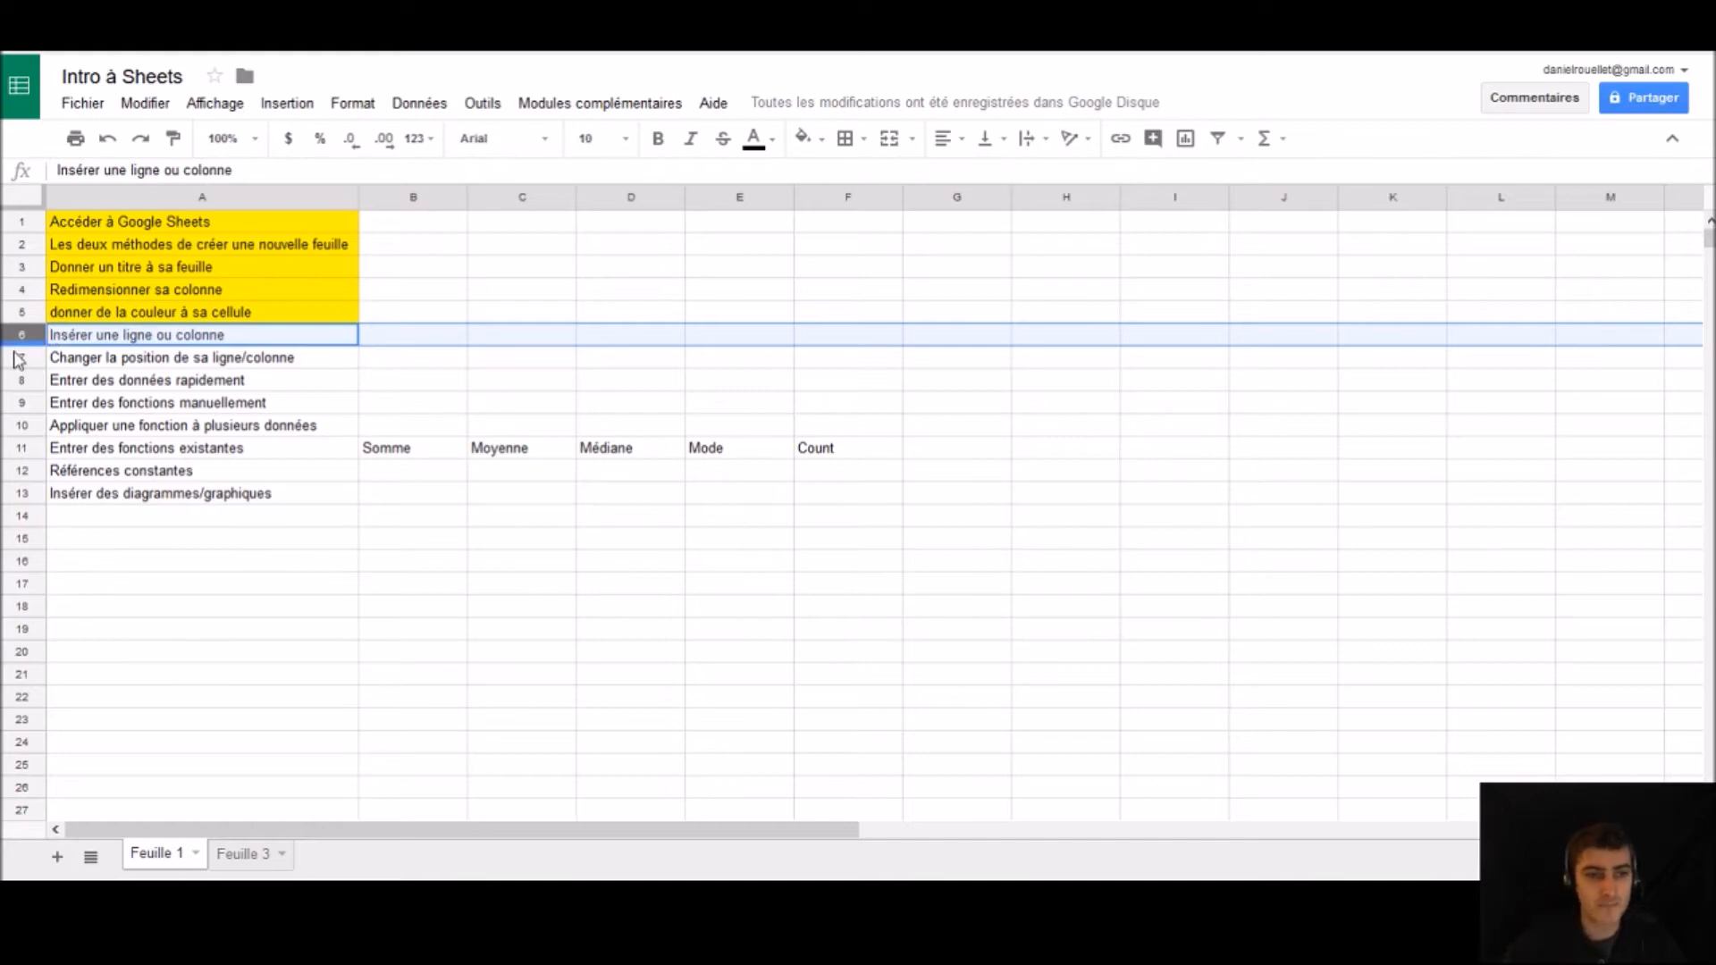
pyautogui.rightClick(24, 336)
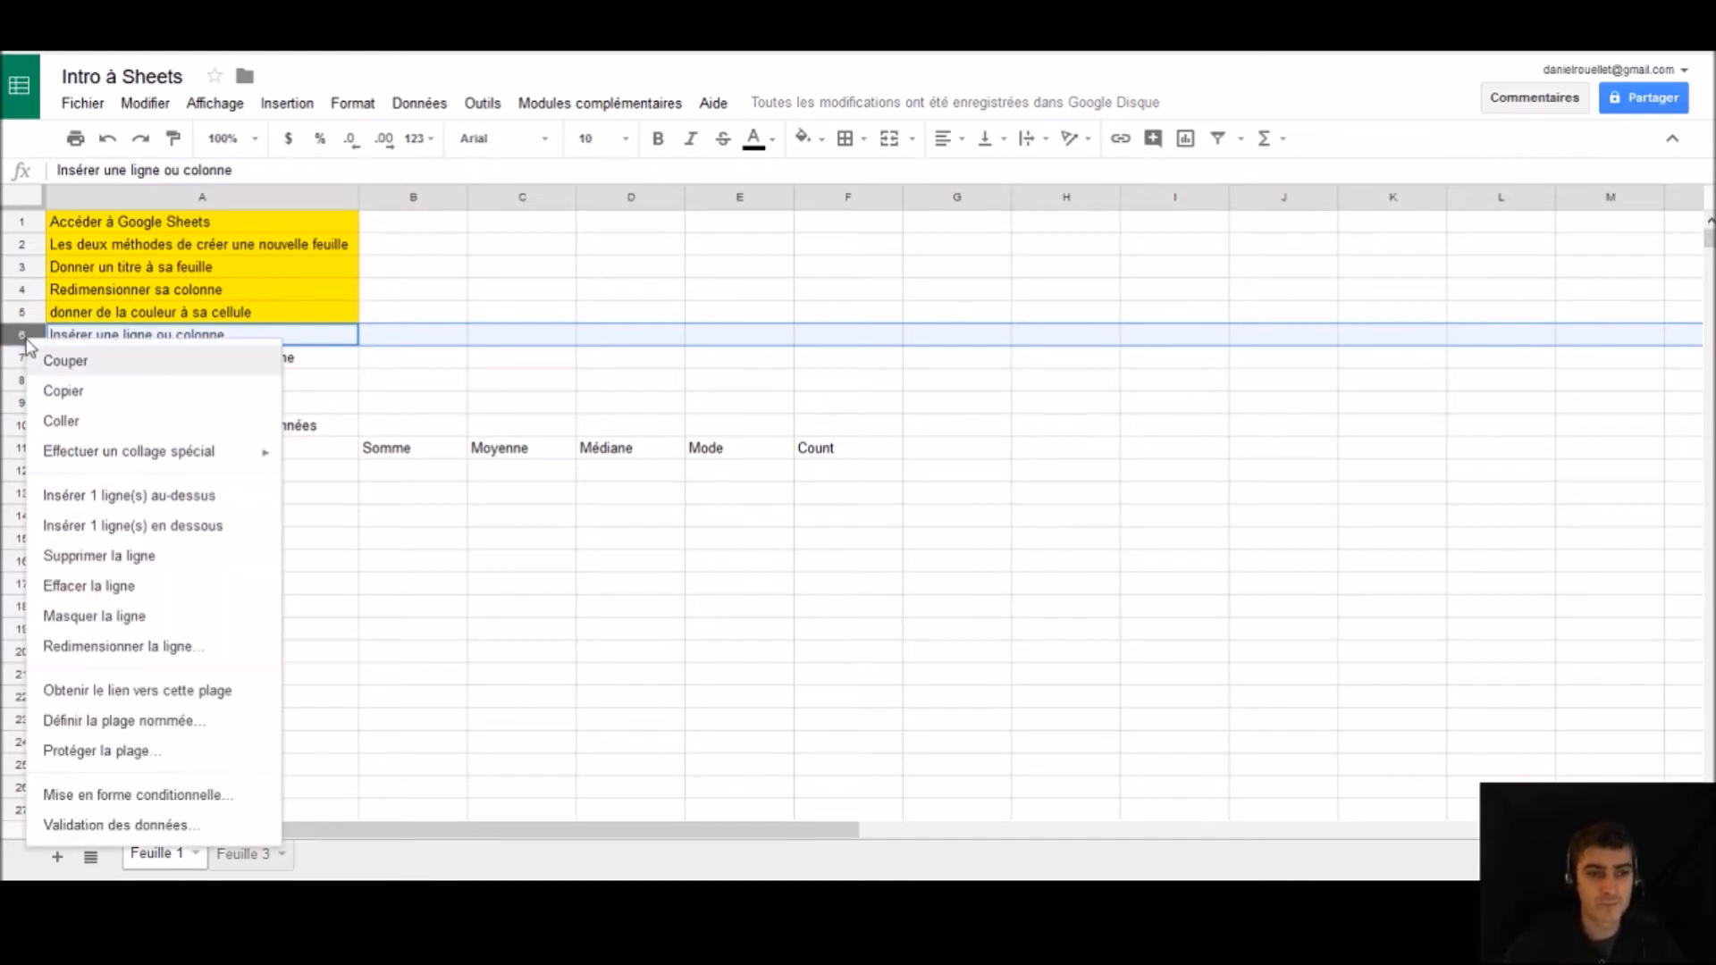
pyautogui.click(139, 496)
pyautogui.click(102, 338)
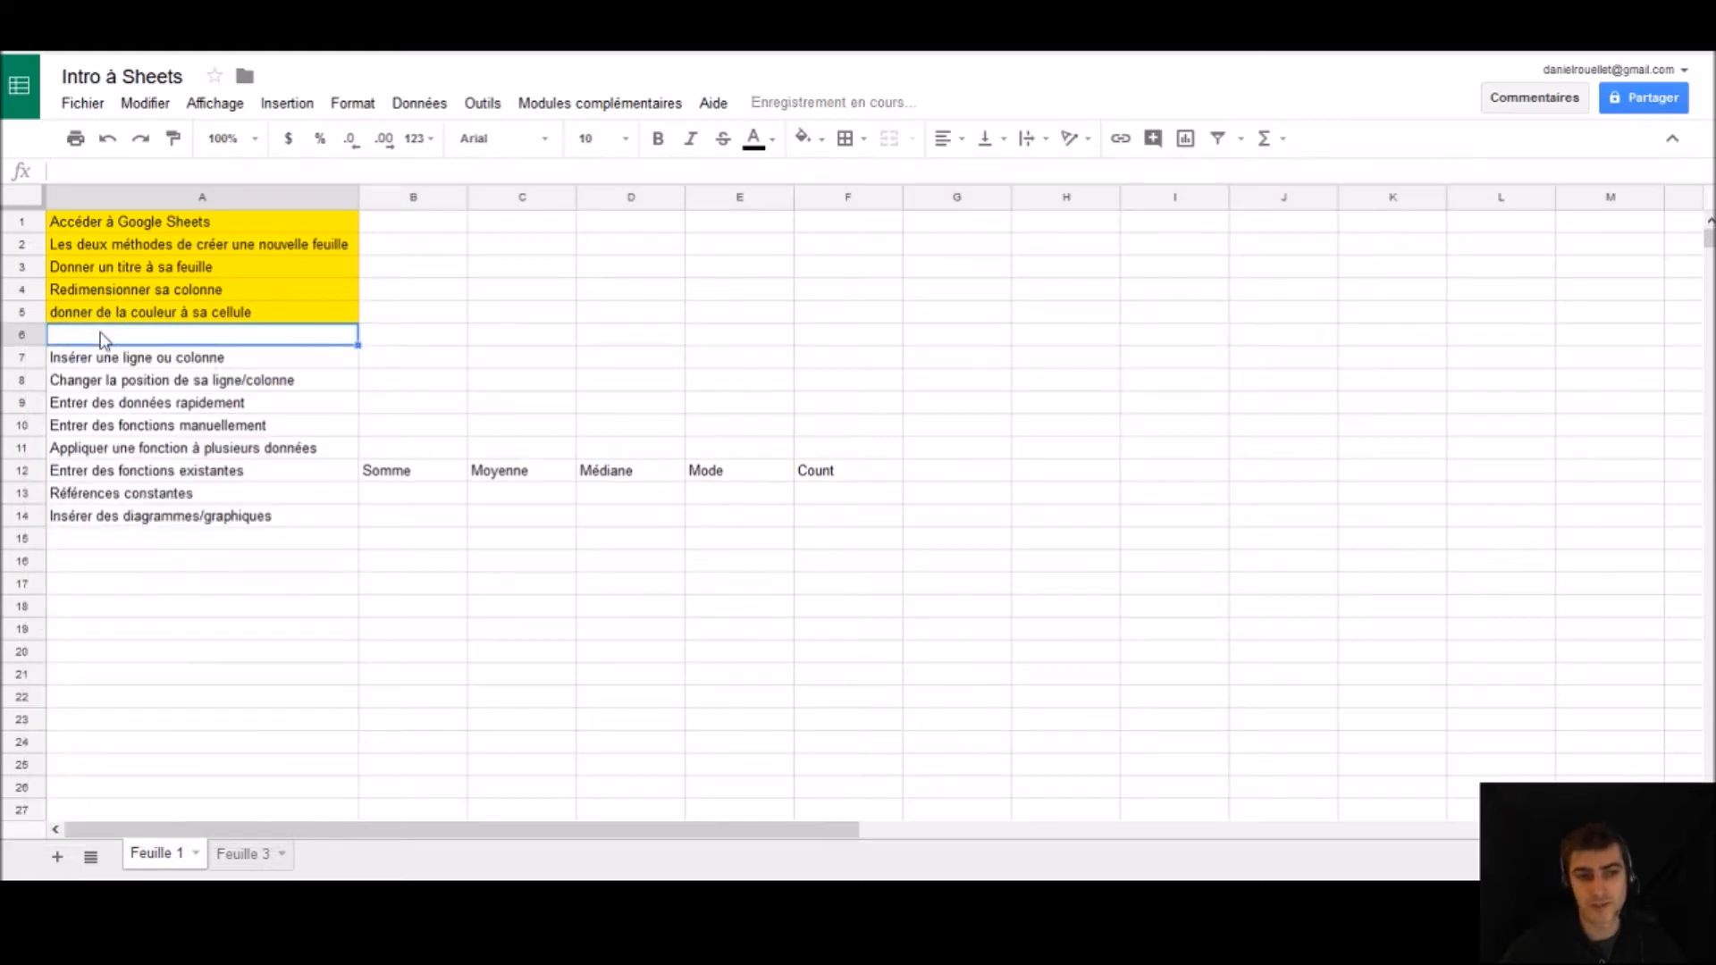
pyautogui.write('Bonjou')
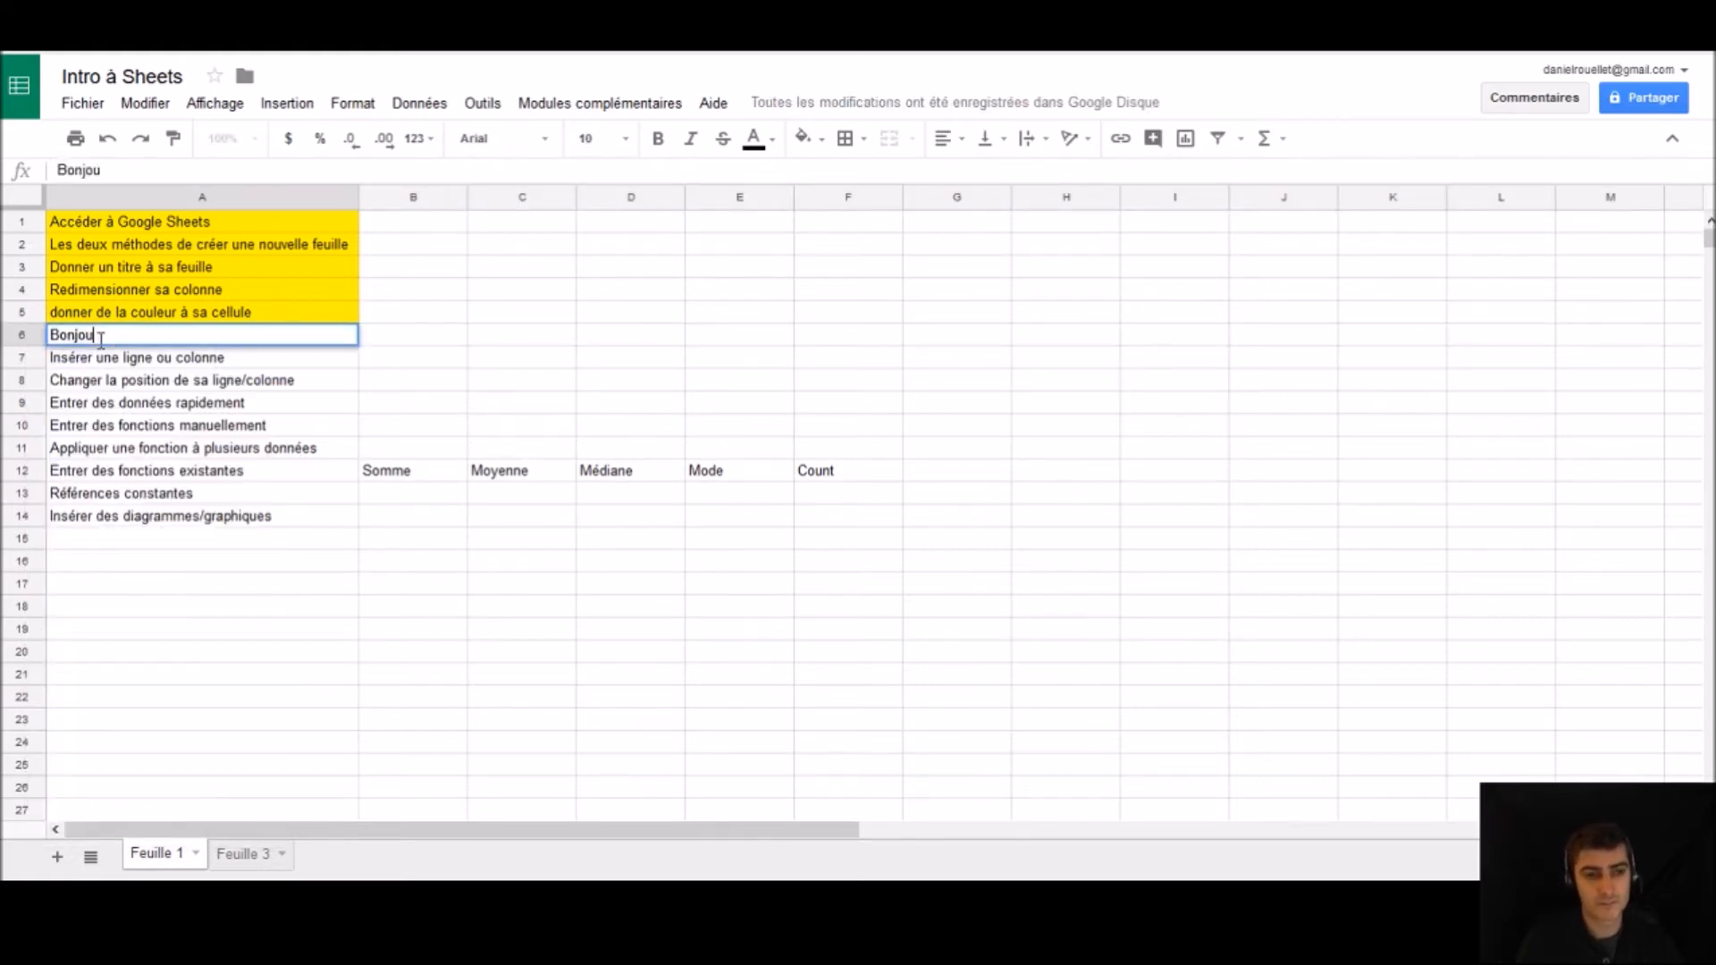
pyautogui.press('Return')
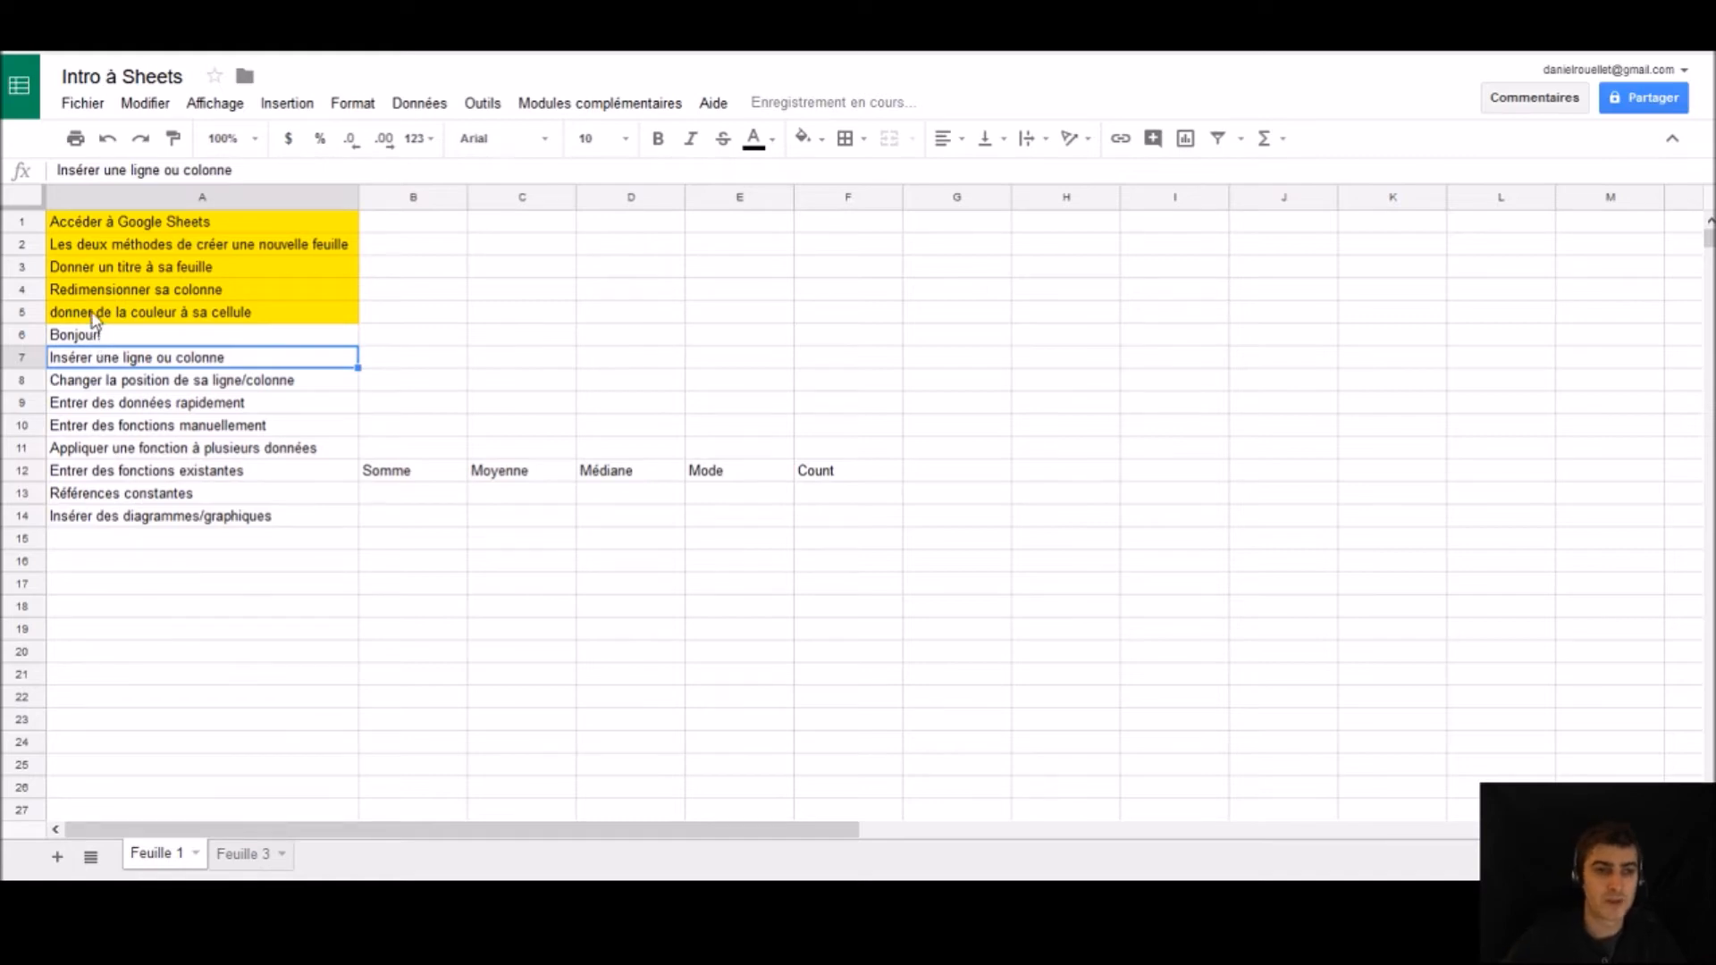
# Fill cells A5 to A7 with yellow.
pyautogui.moveTo(96, 315); pyautogui.dragTo(95, 362)
pyautogui.click(803, 138)
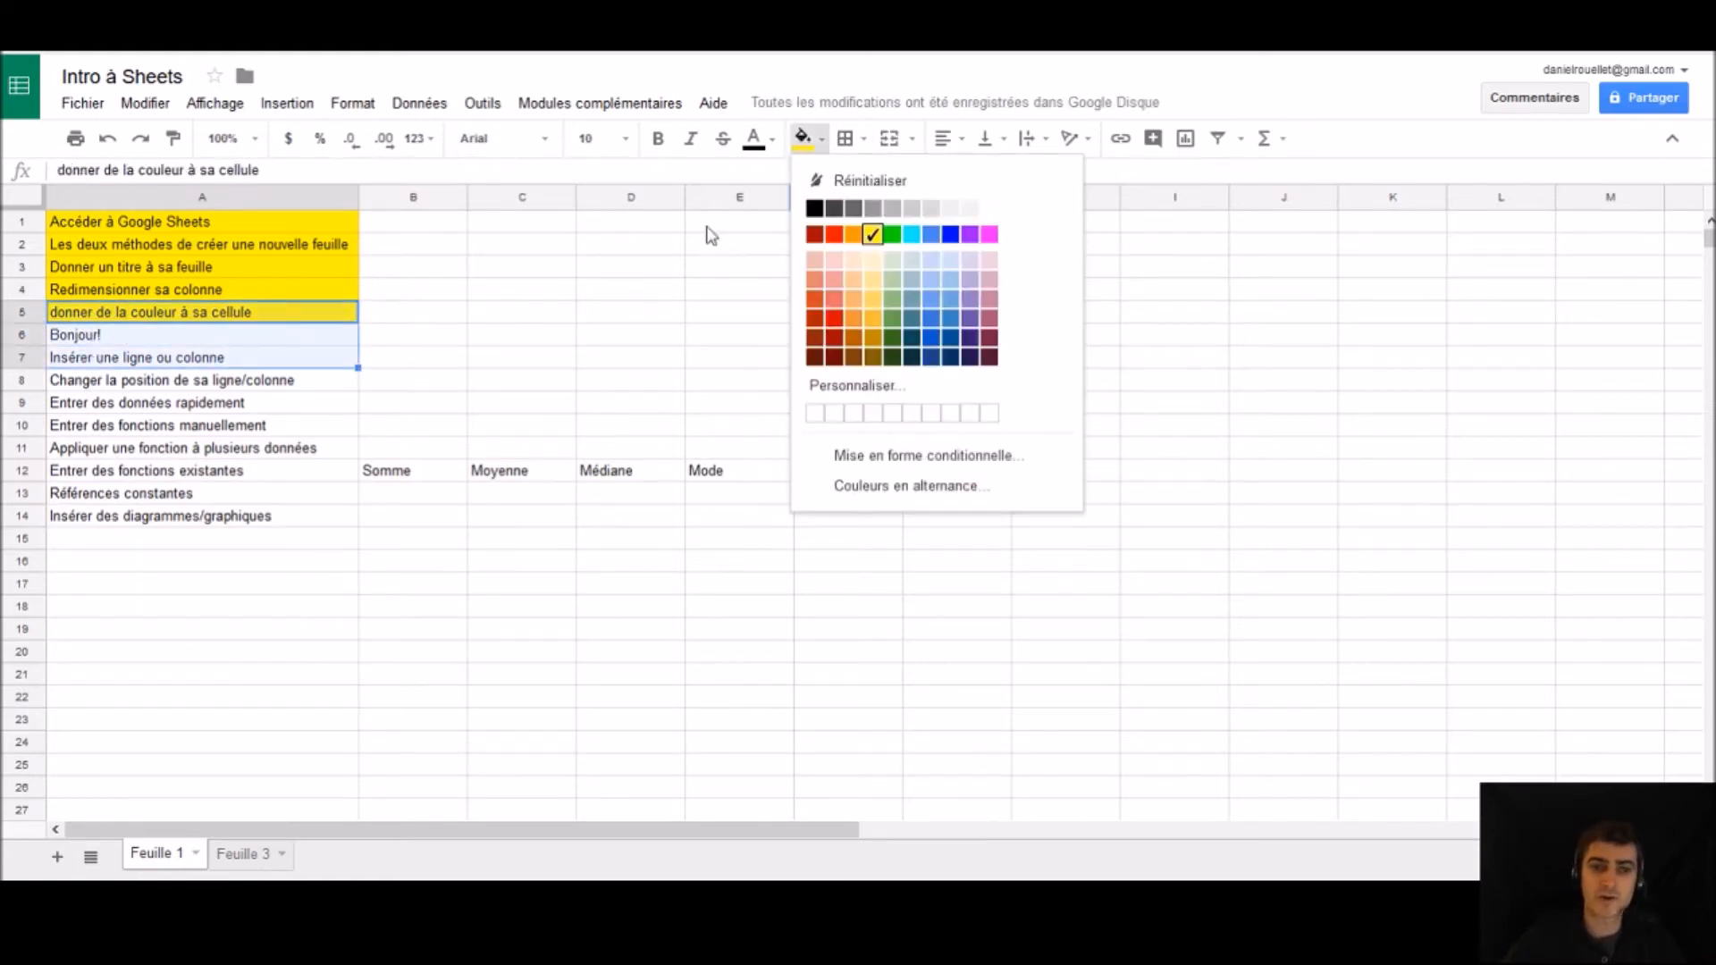
pyautogui.click(874, 235)
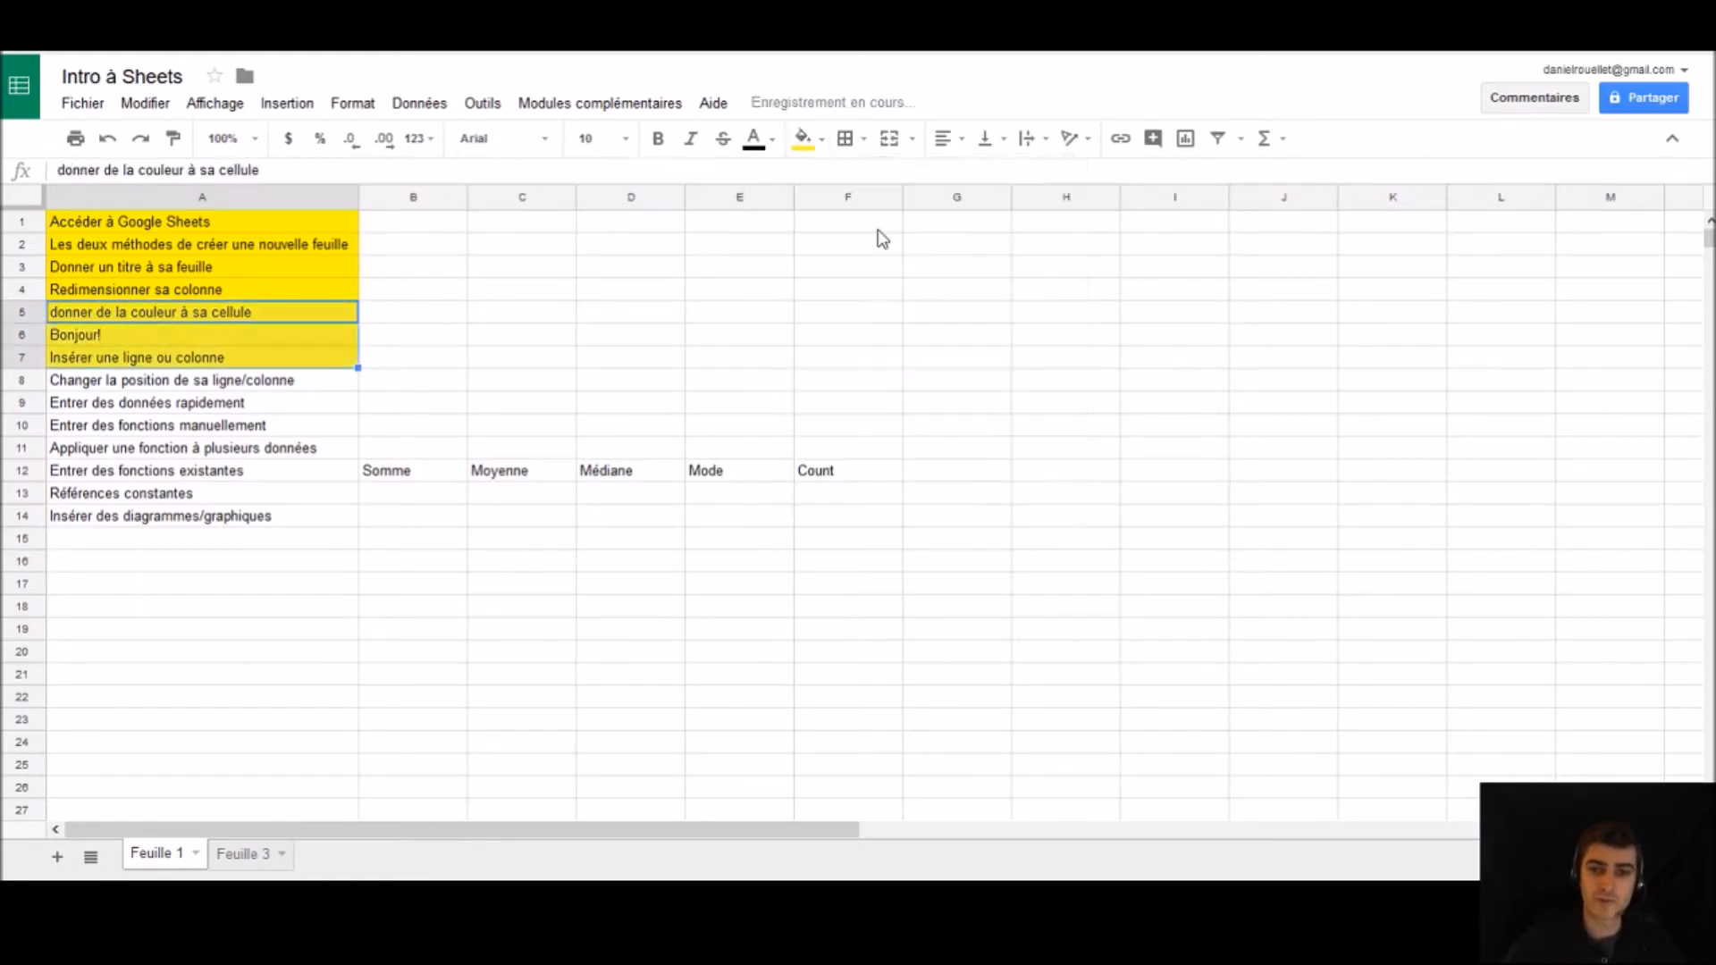
pyautogui.click(172, 387)
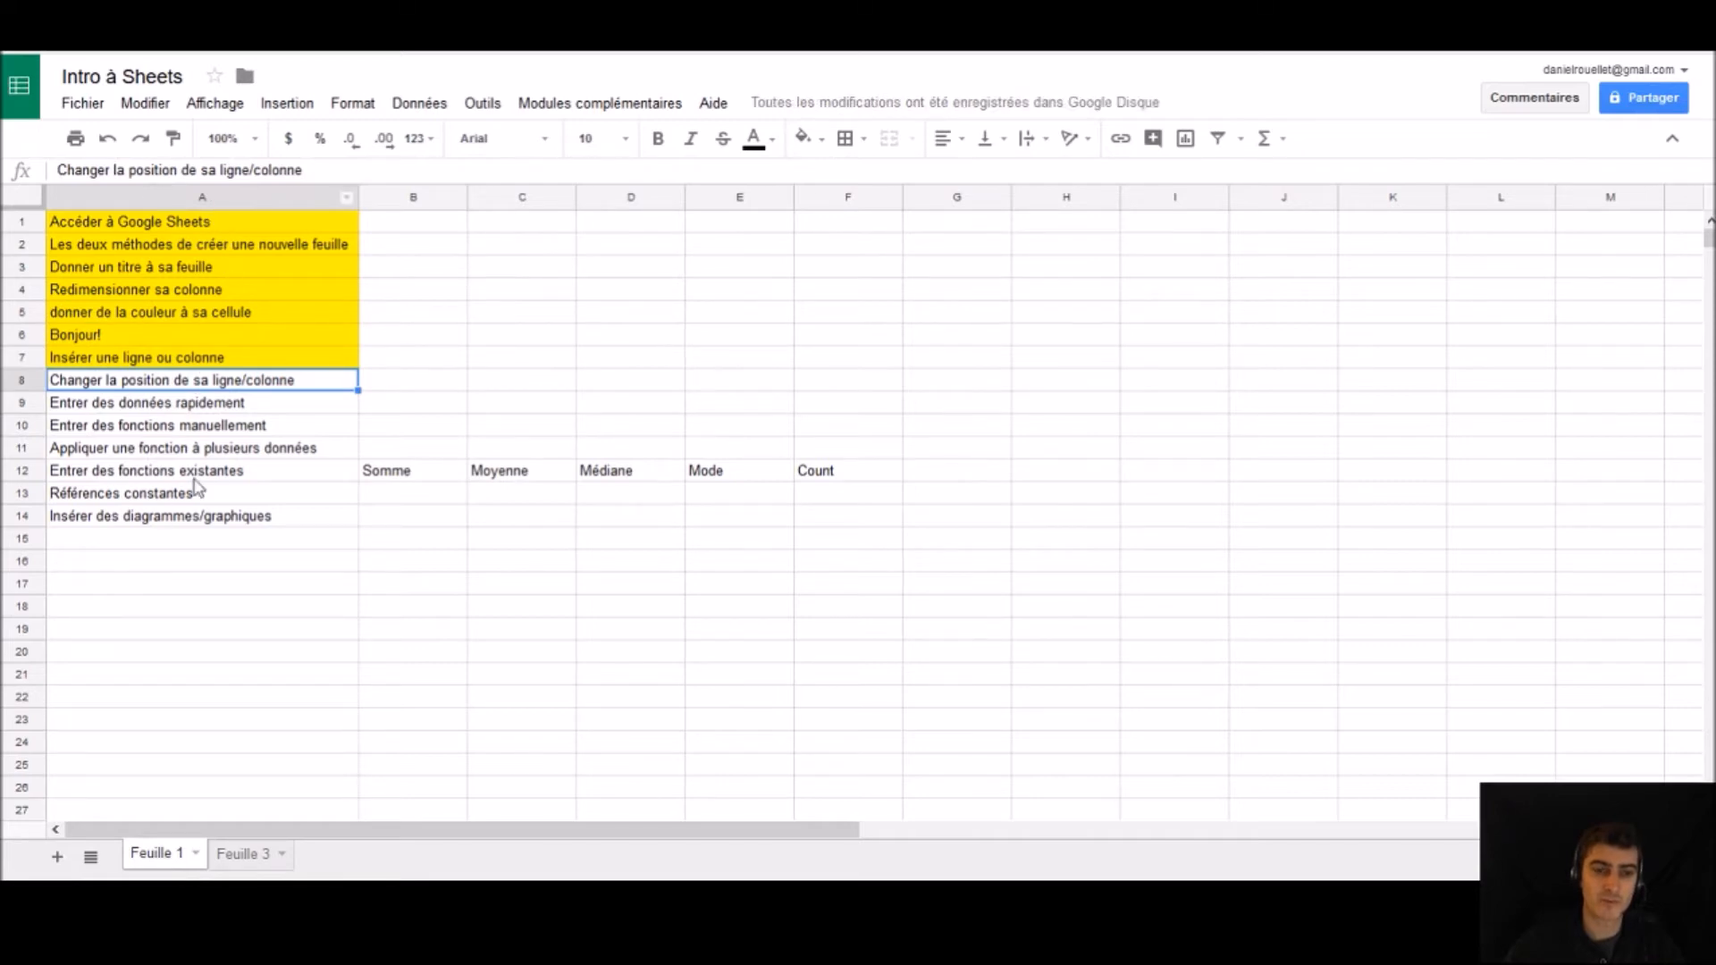
pyautogui.click(136, 407)
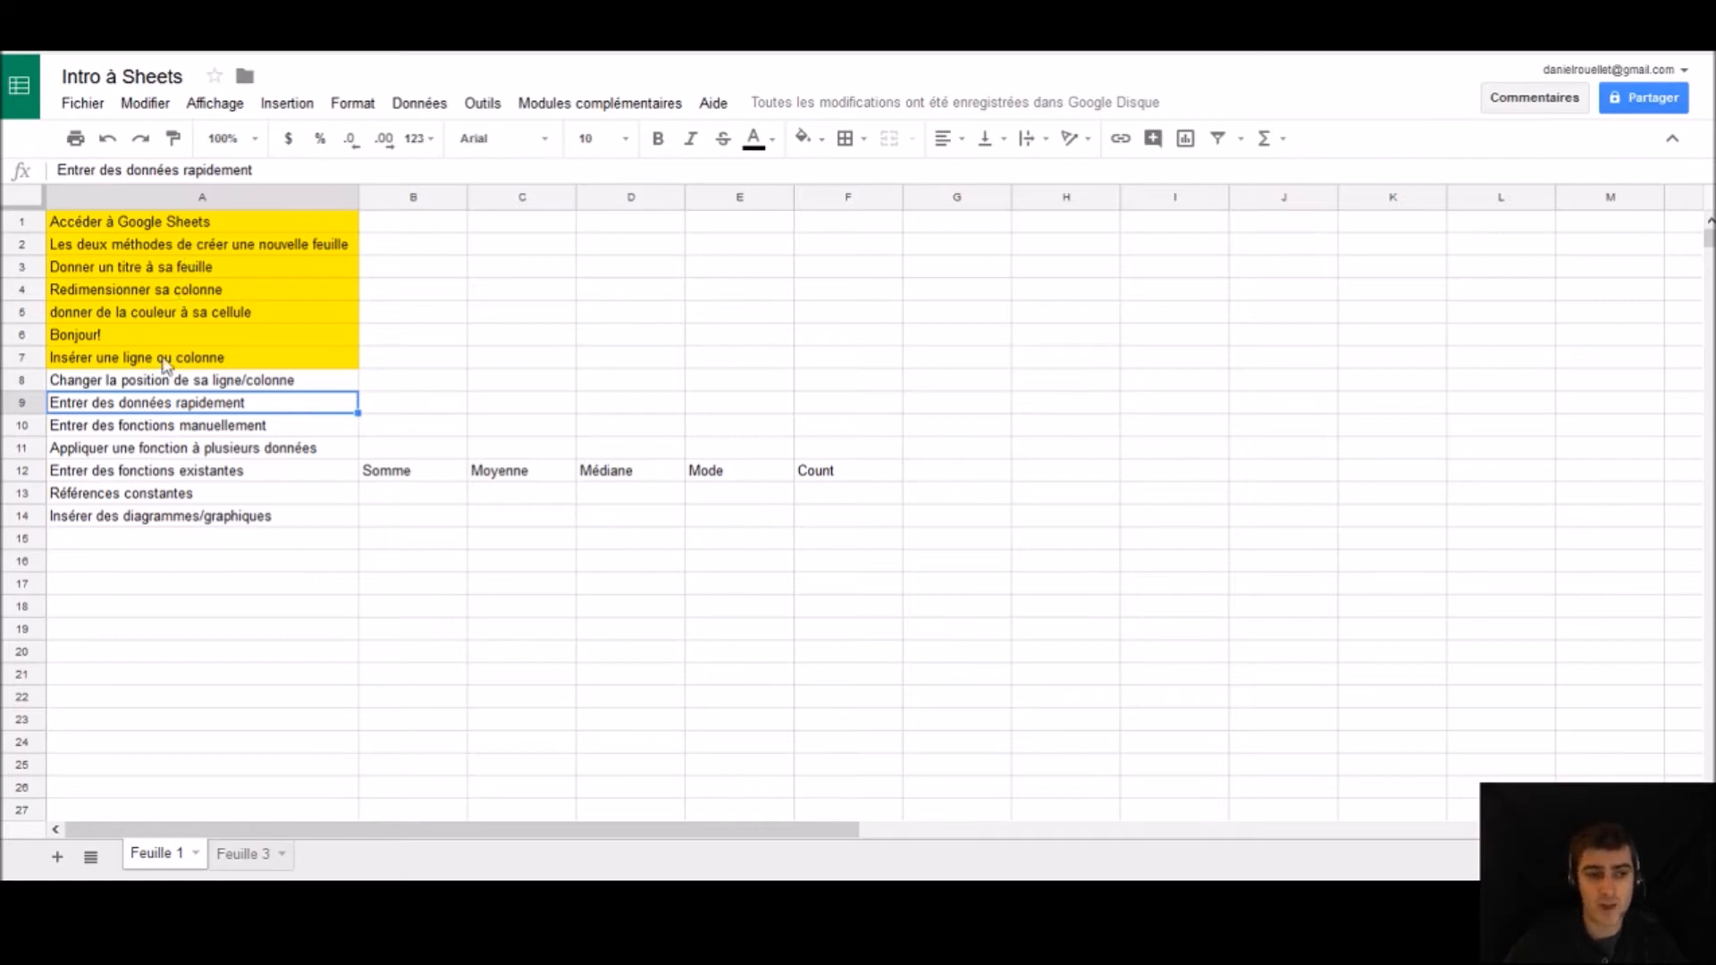
pyautogui.click(493, 229)
pyautogui.click(548, 384)
pyautogui.click(747, 373)
pyautogui.click(552, 312)
pyautogui.click(751, 356)
pyautogui.click(563, 313)
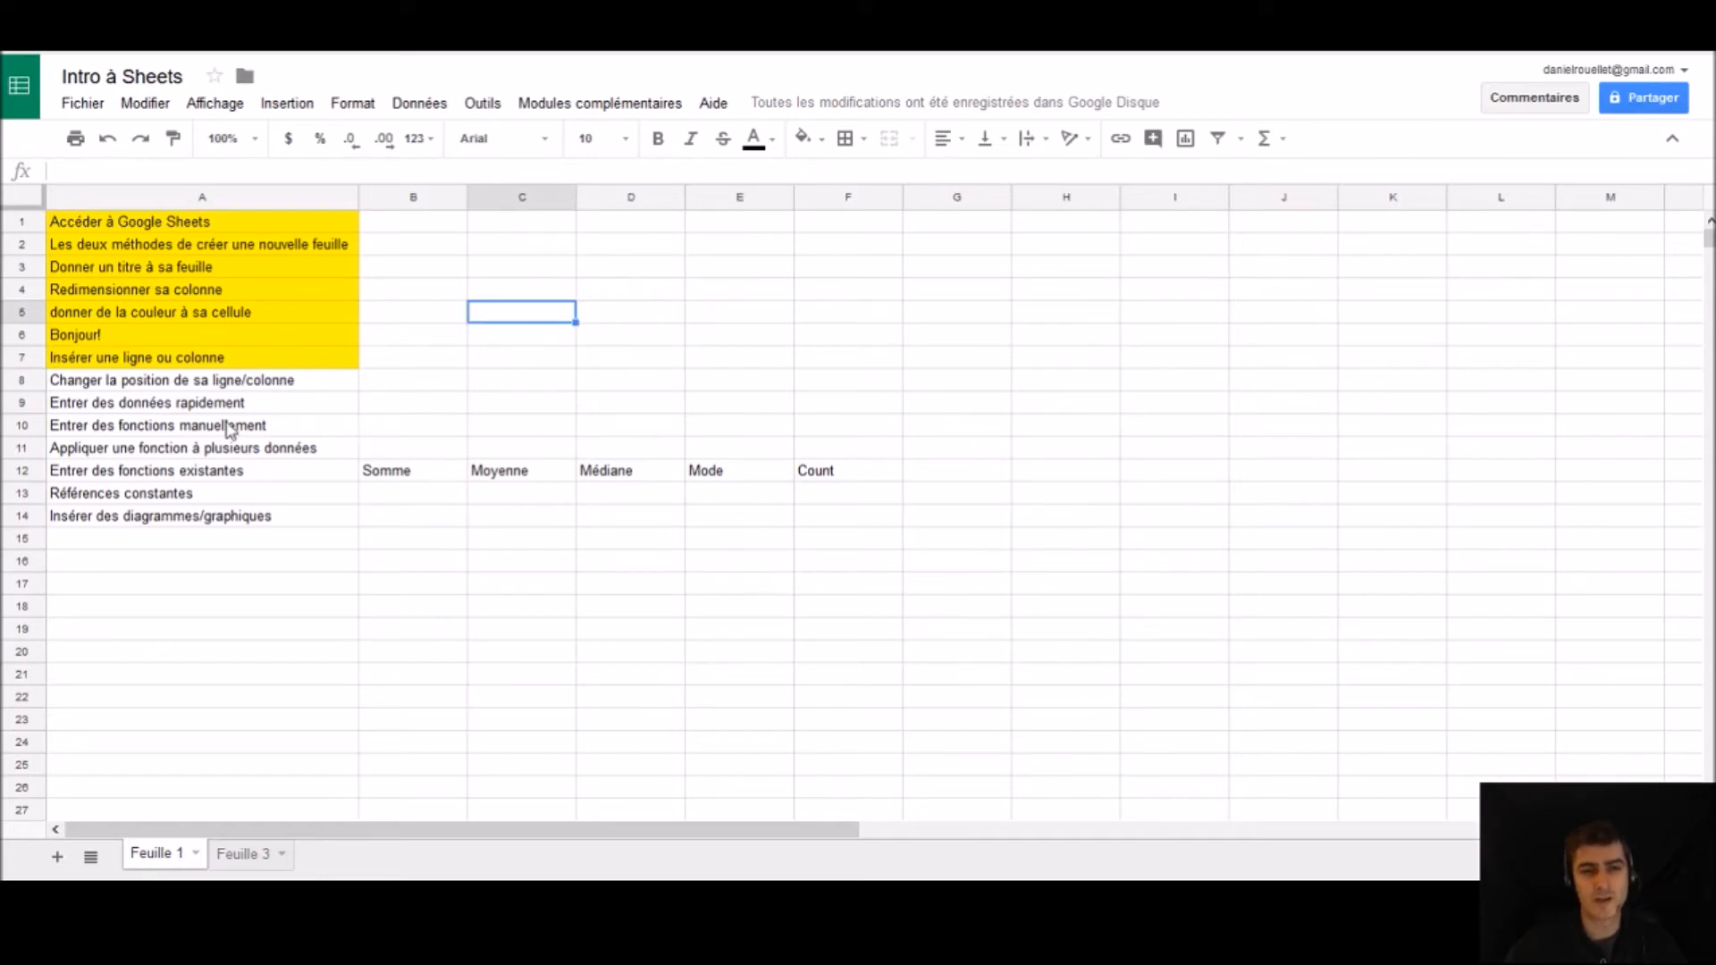
pyautogui.click(170, 376)
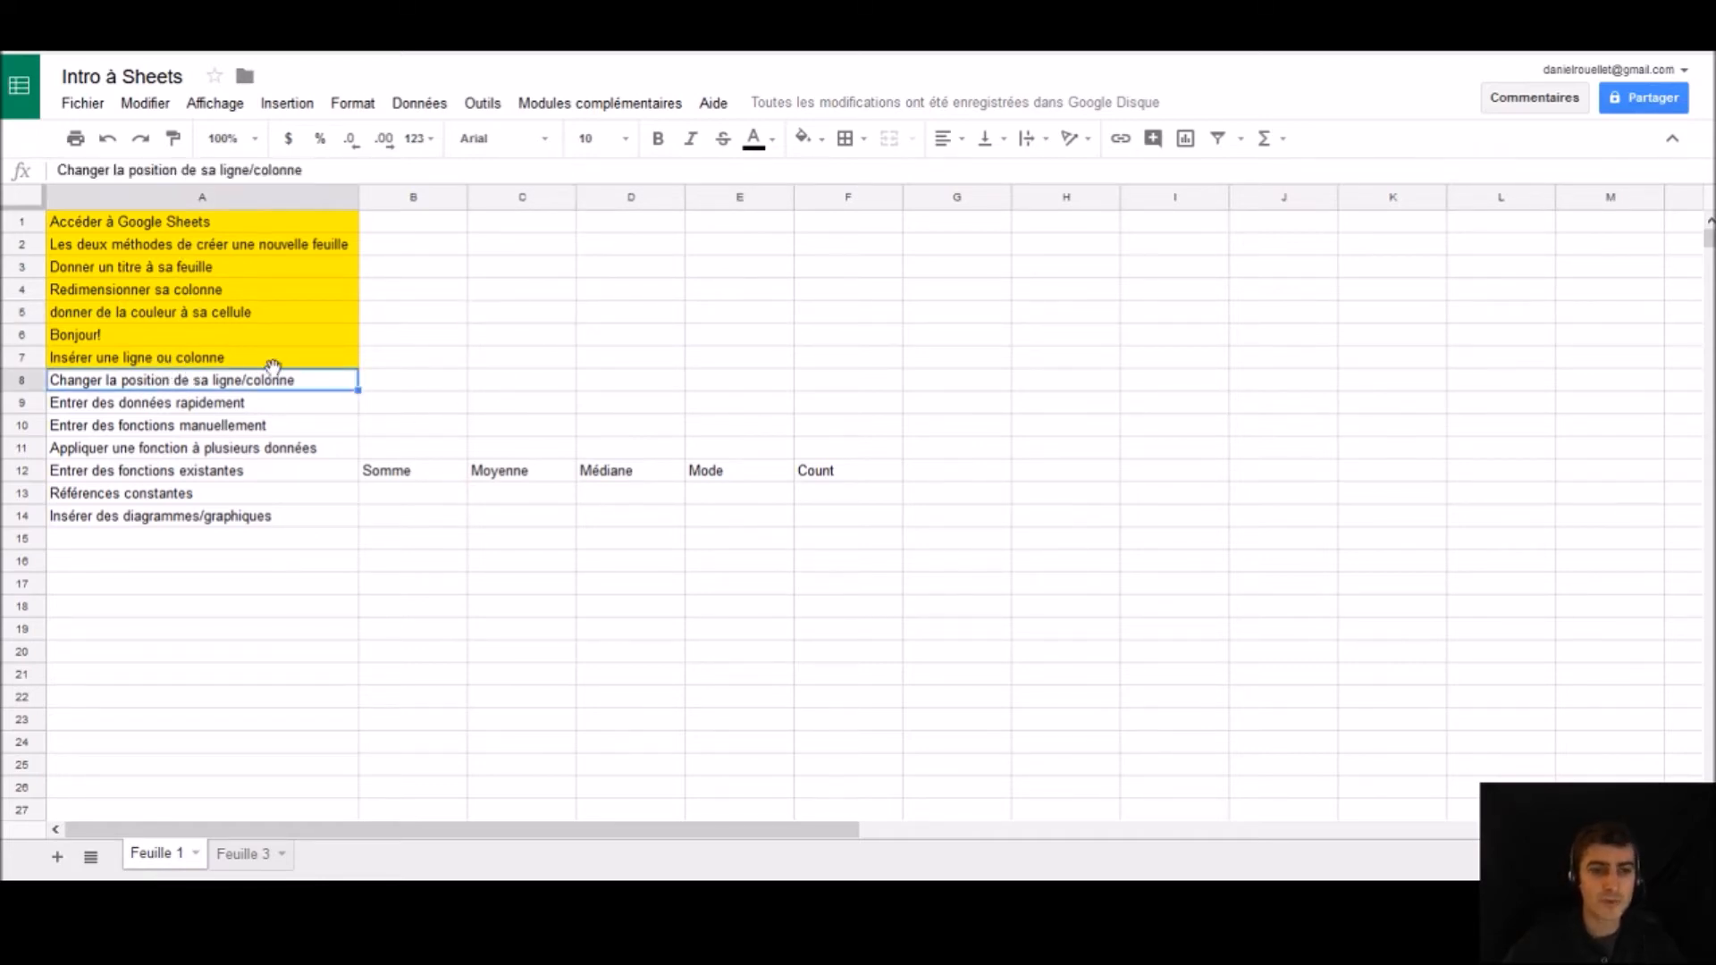
pyautogui.click(429, 250)
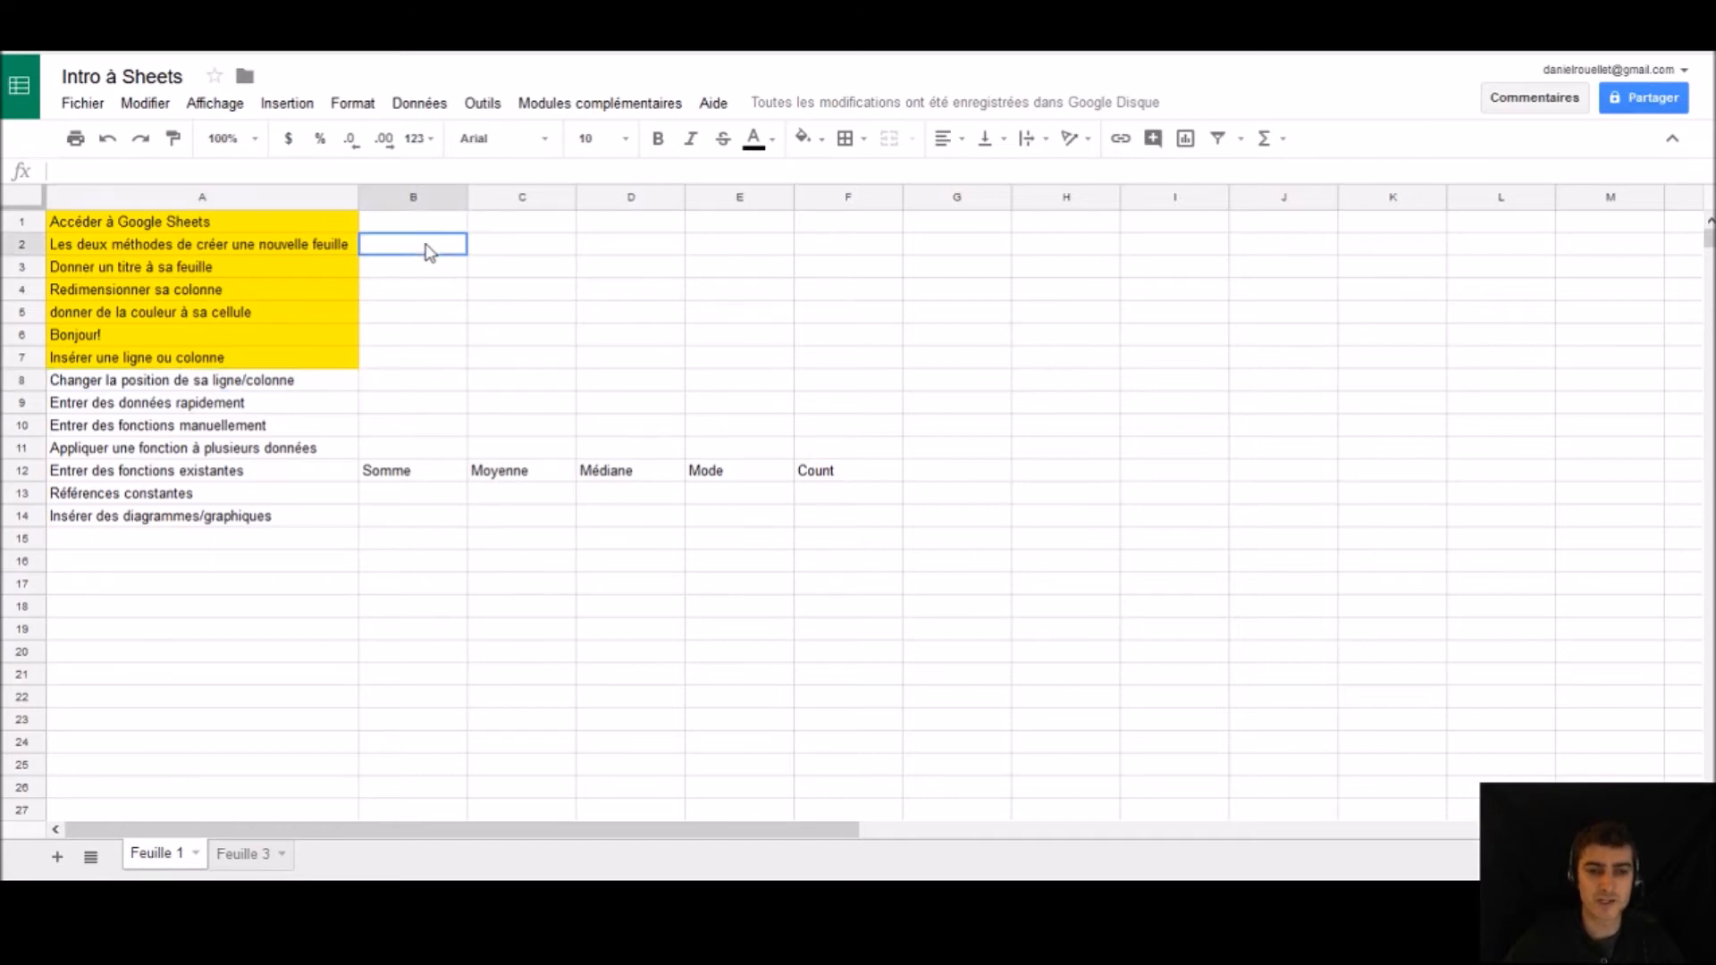
pyautogui.moveTo(427, 250); pyautogui.dragTo(390, 372)
pyautogui.click(159, 383)
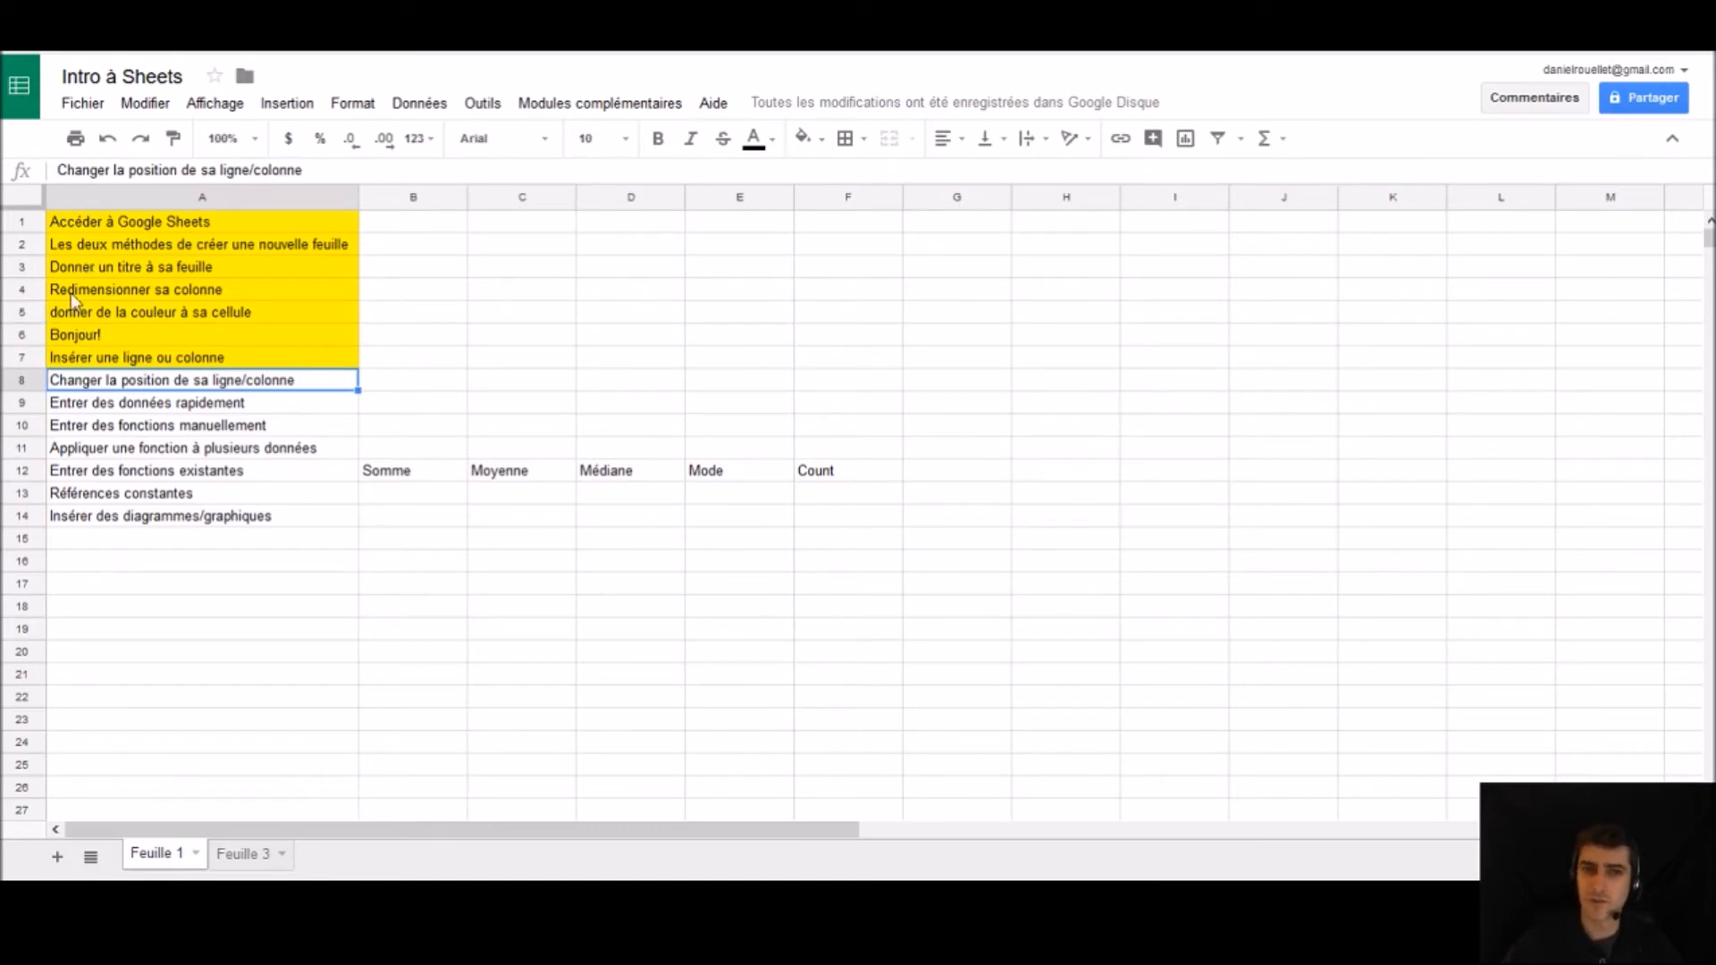
# Move the whole row 7, "Insérer une ligne ou colonne", up to become the first row of the sheet.
pyautogui.click(25, 335)
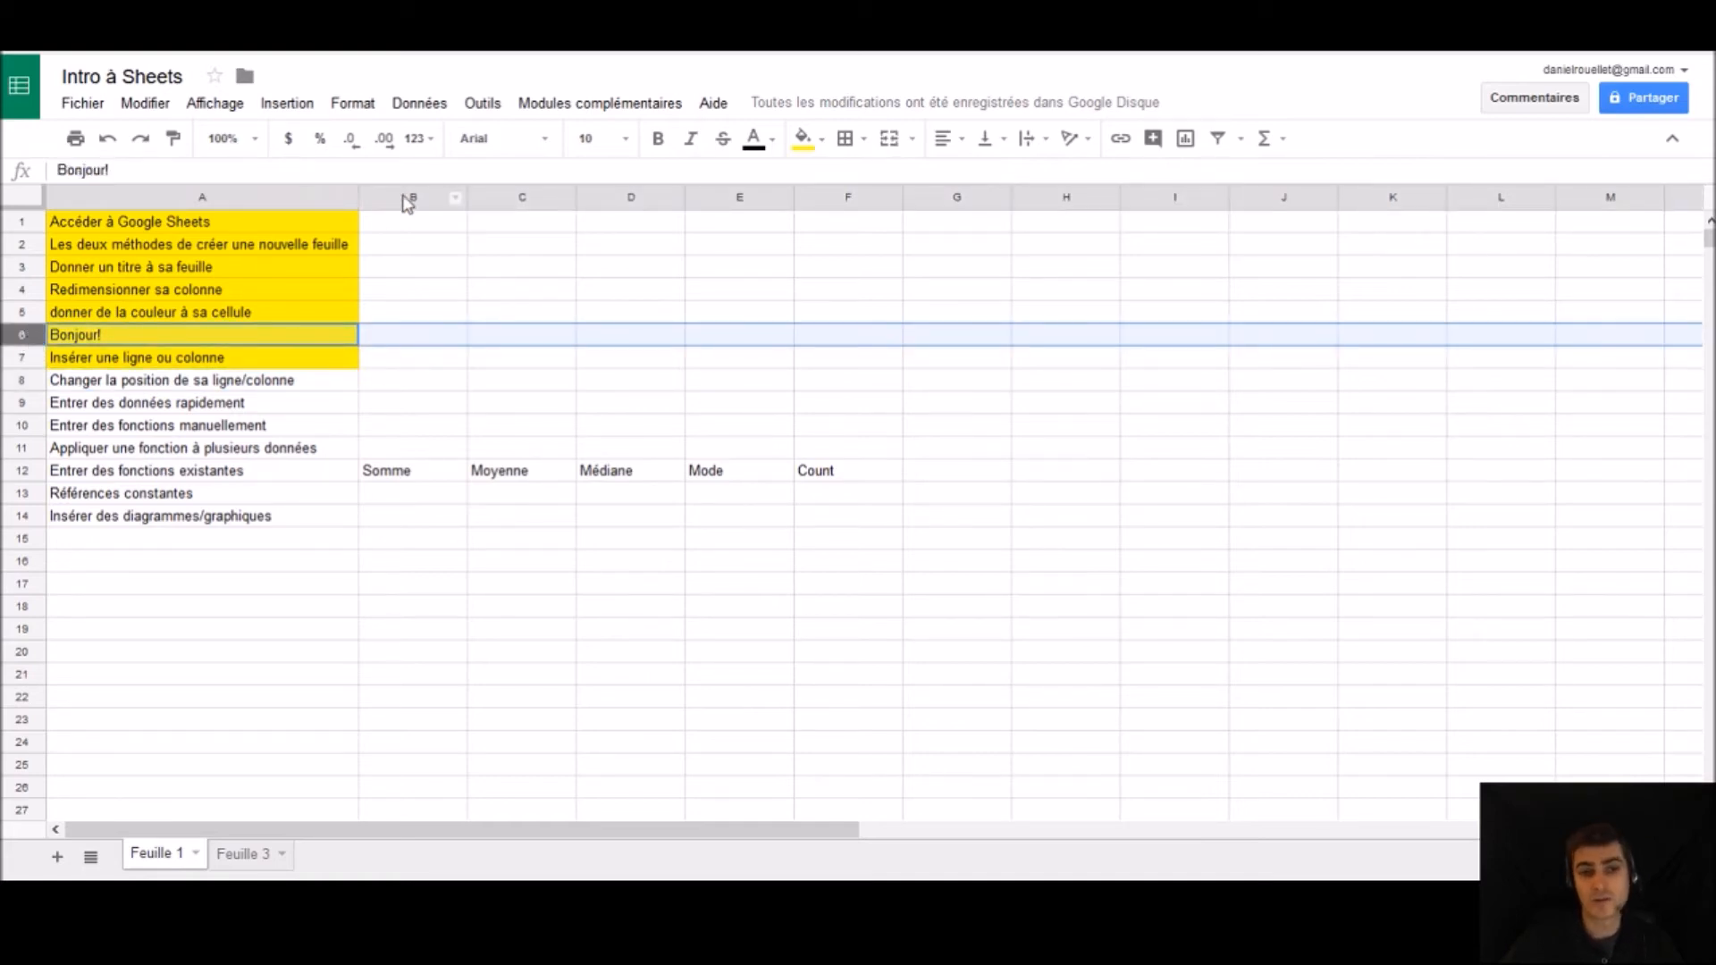
pyautogui.click(431, 195)
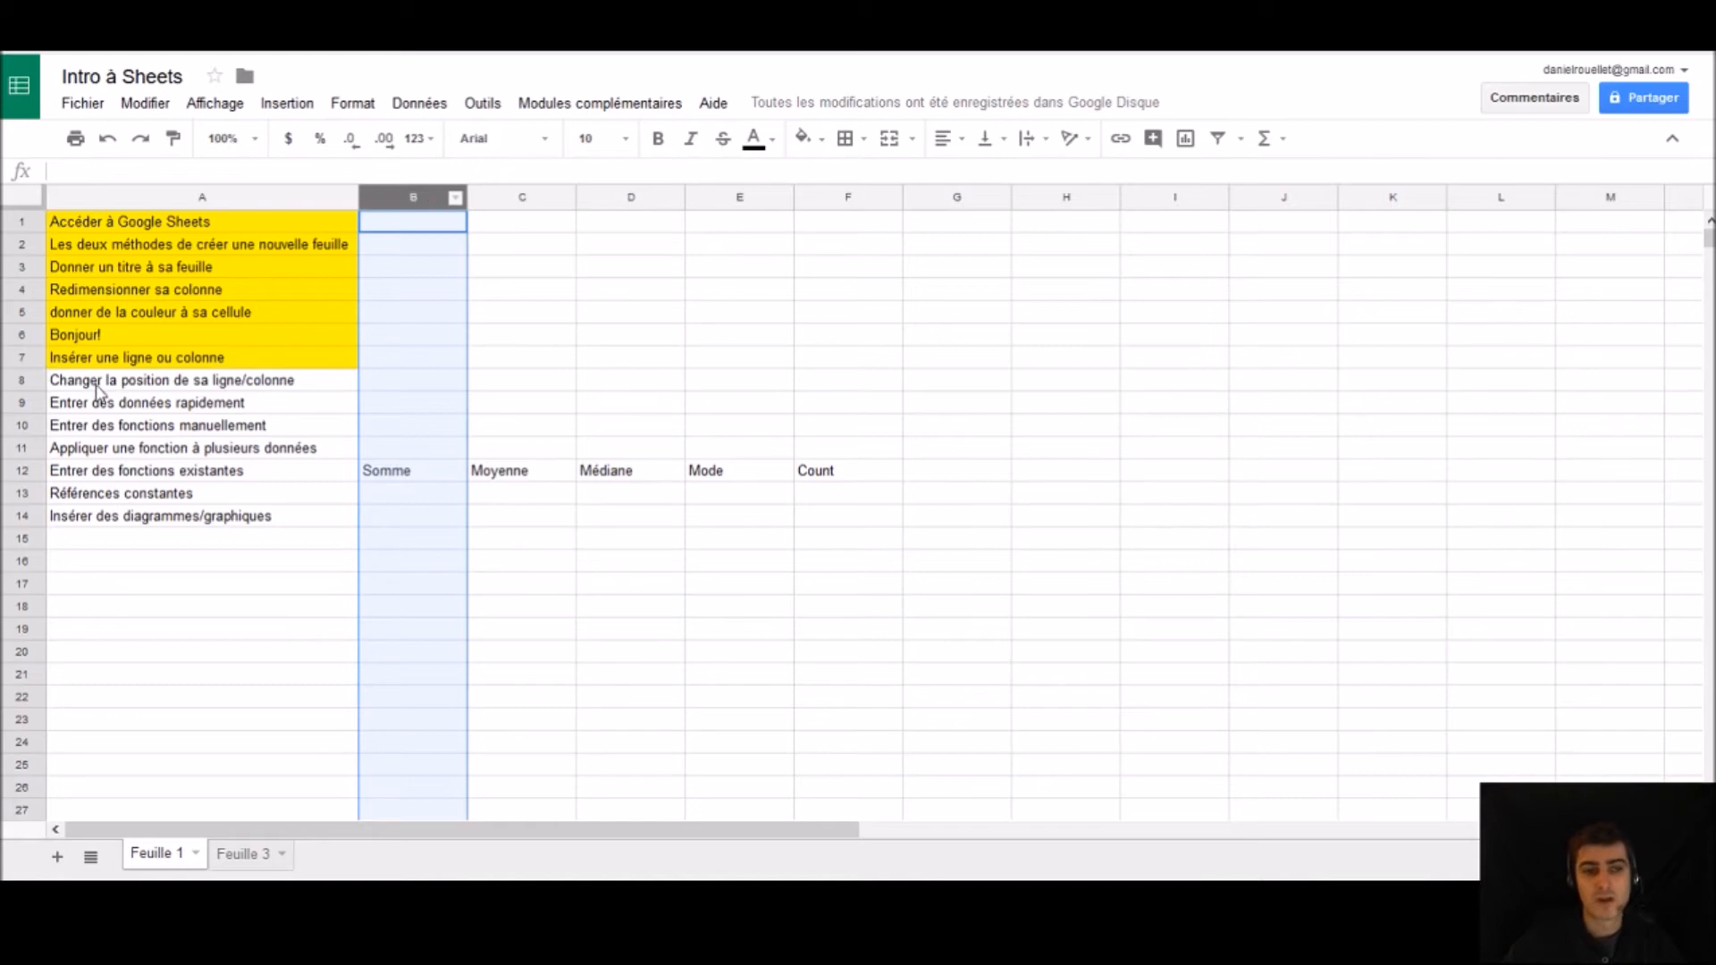
pyautogui.click(32, 356)
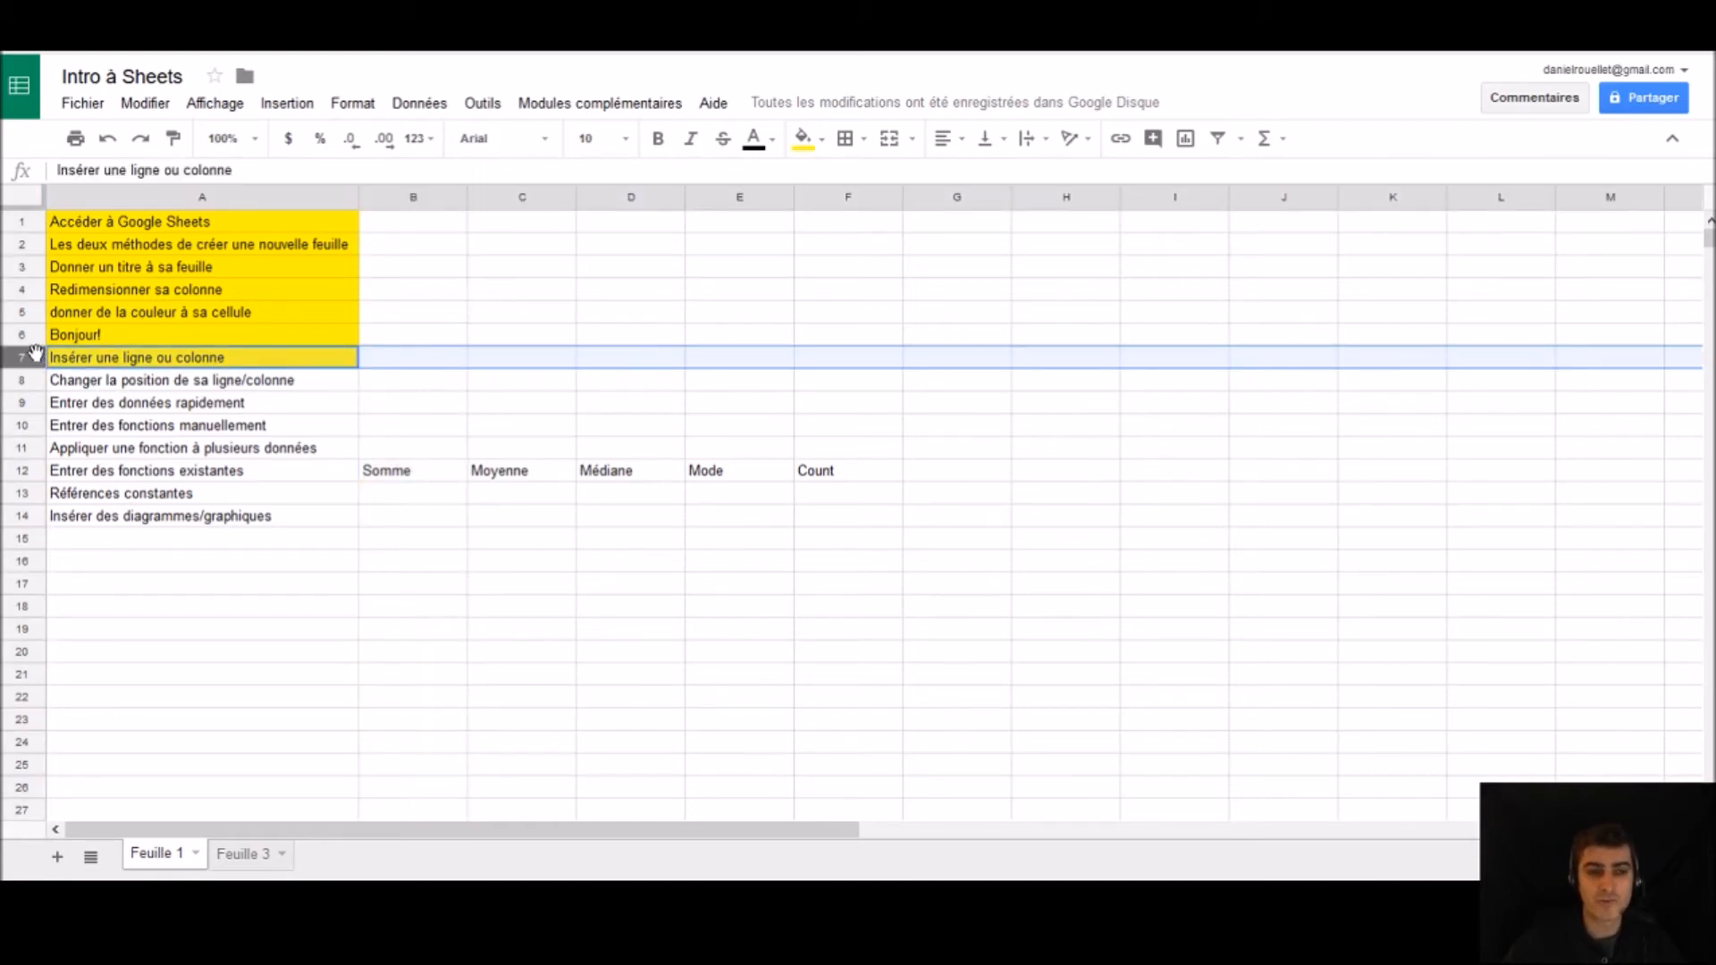
pyautogui.moveTo(36, 358); pyautogui.dragTo(27, 228)
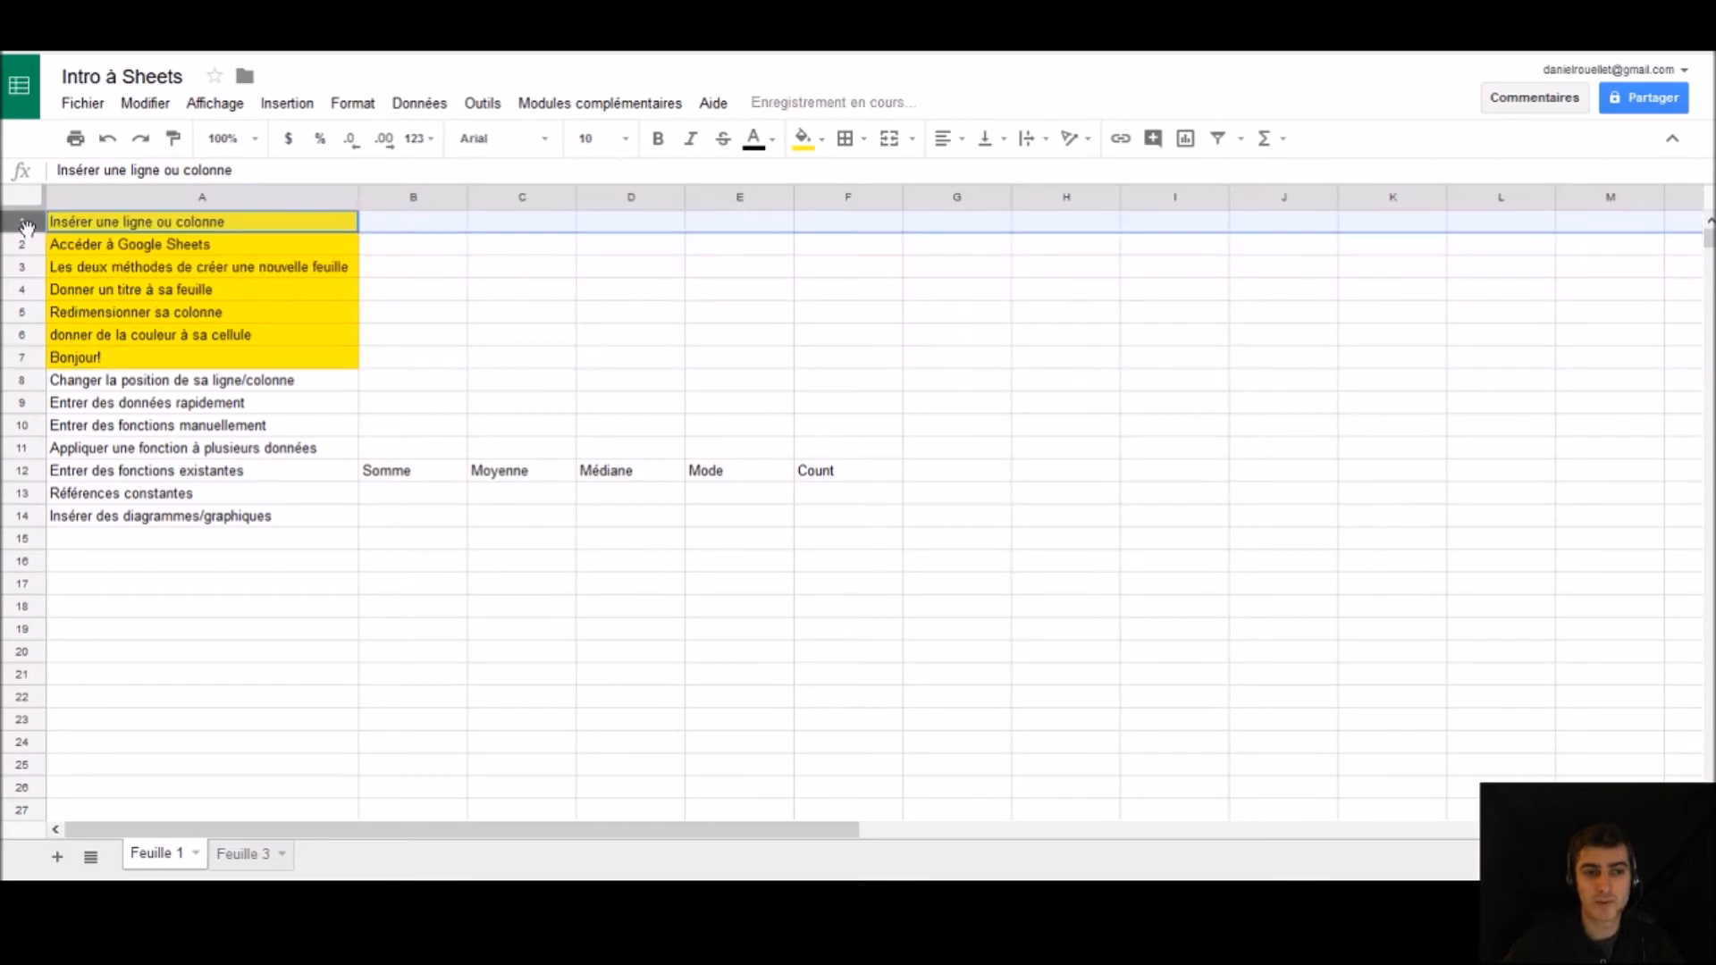
# Fill cell A8, "Changer la position de sa ligne/colonne", with yellow.
pyautogui.click(395, 383)
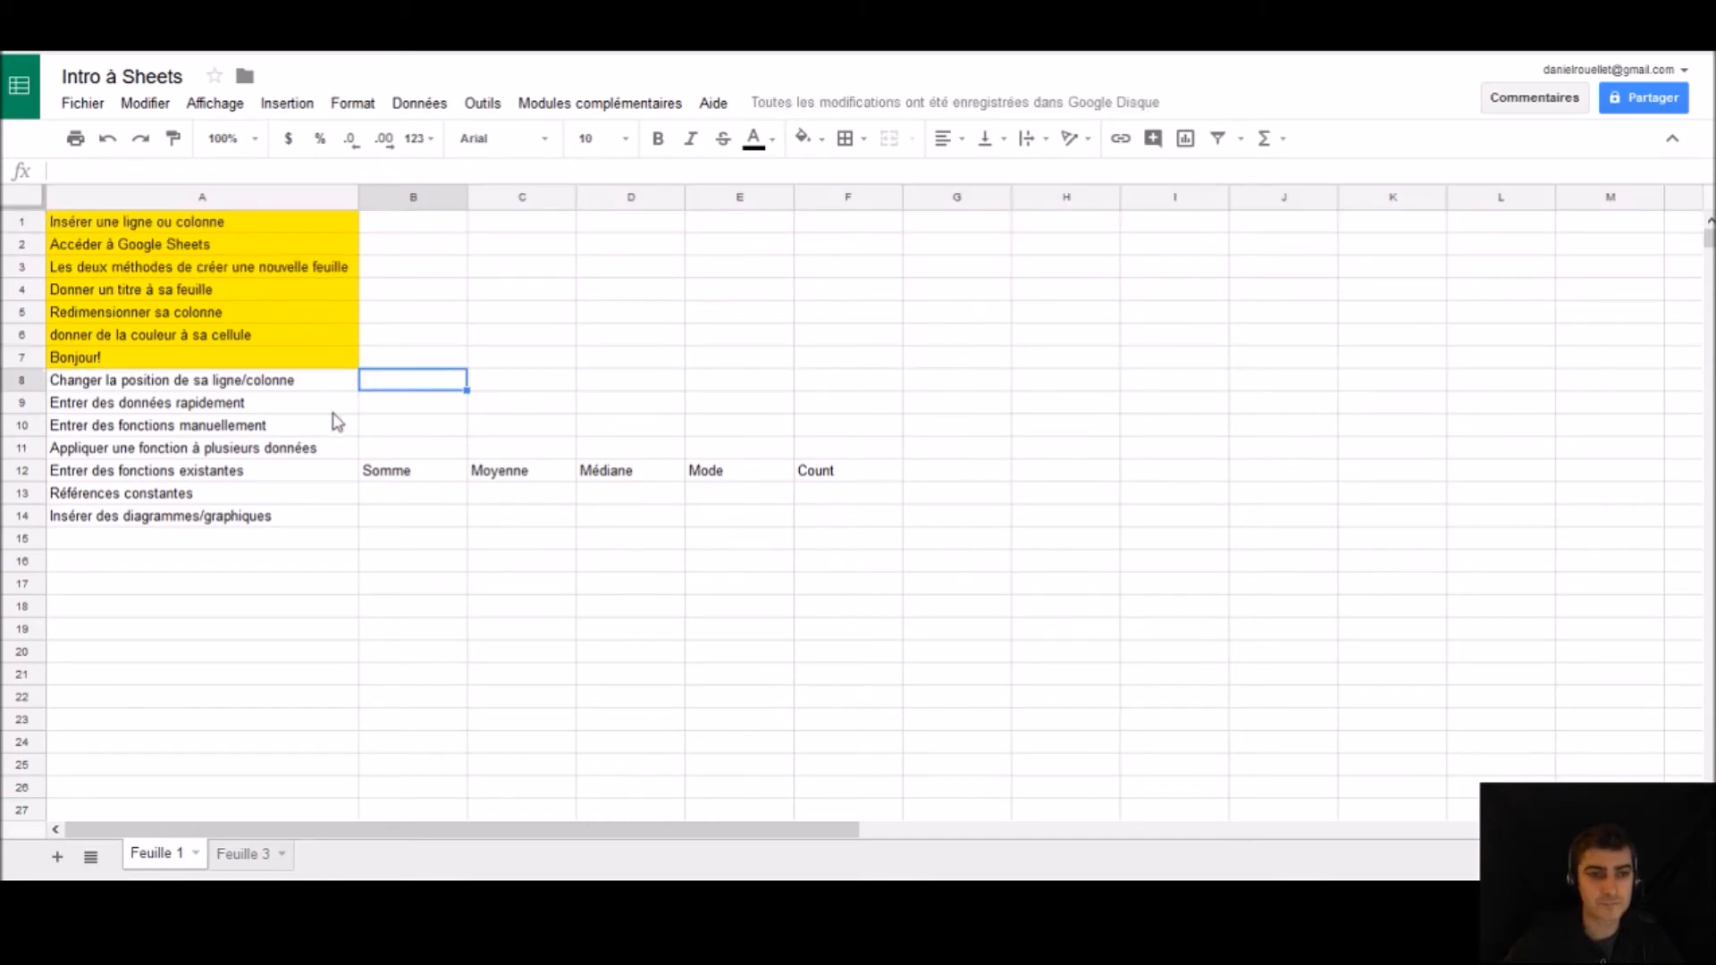
pyautogui.click(184, 385)
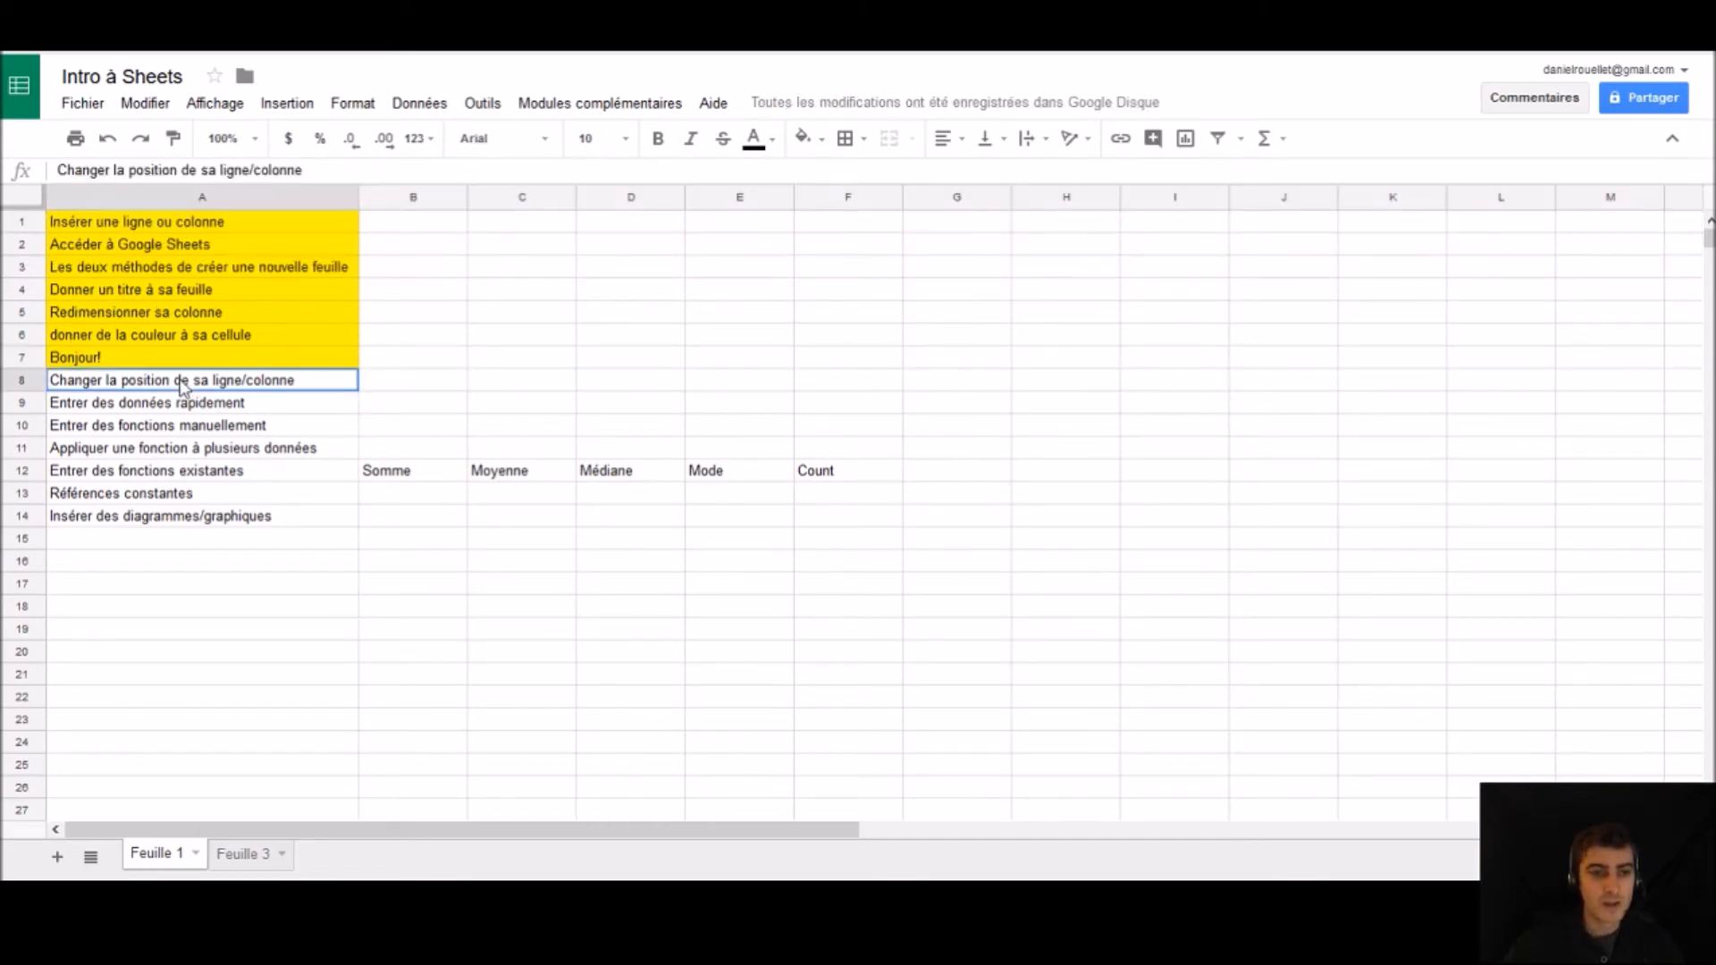
pyautogui.click(802, 139)
pyautogui.click(867, 235)
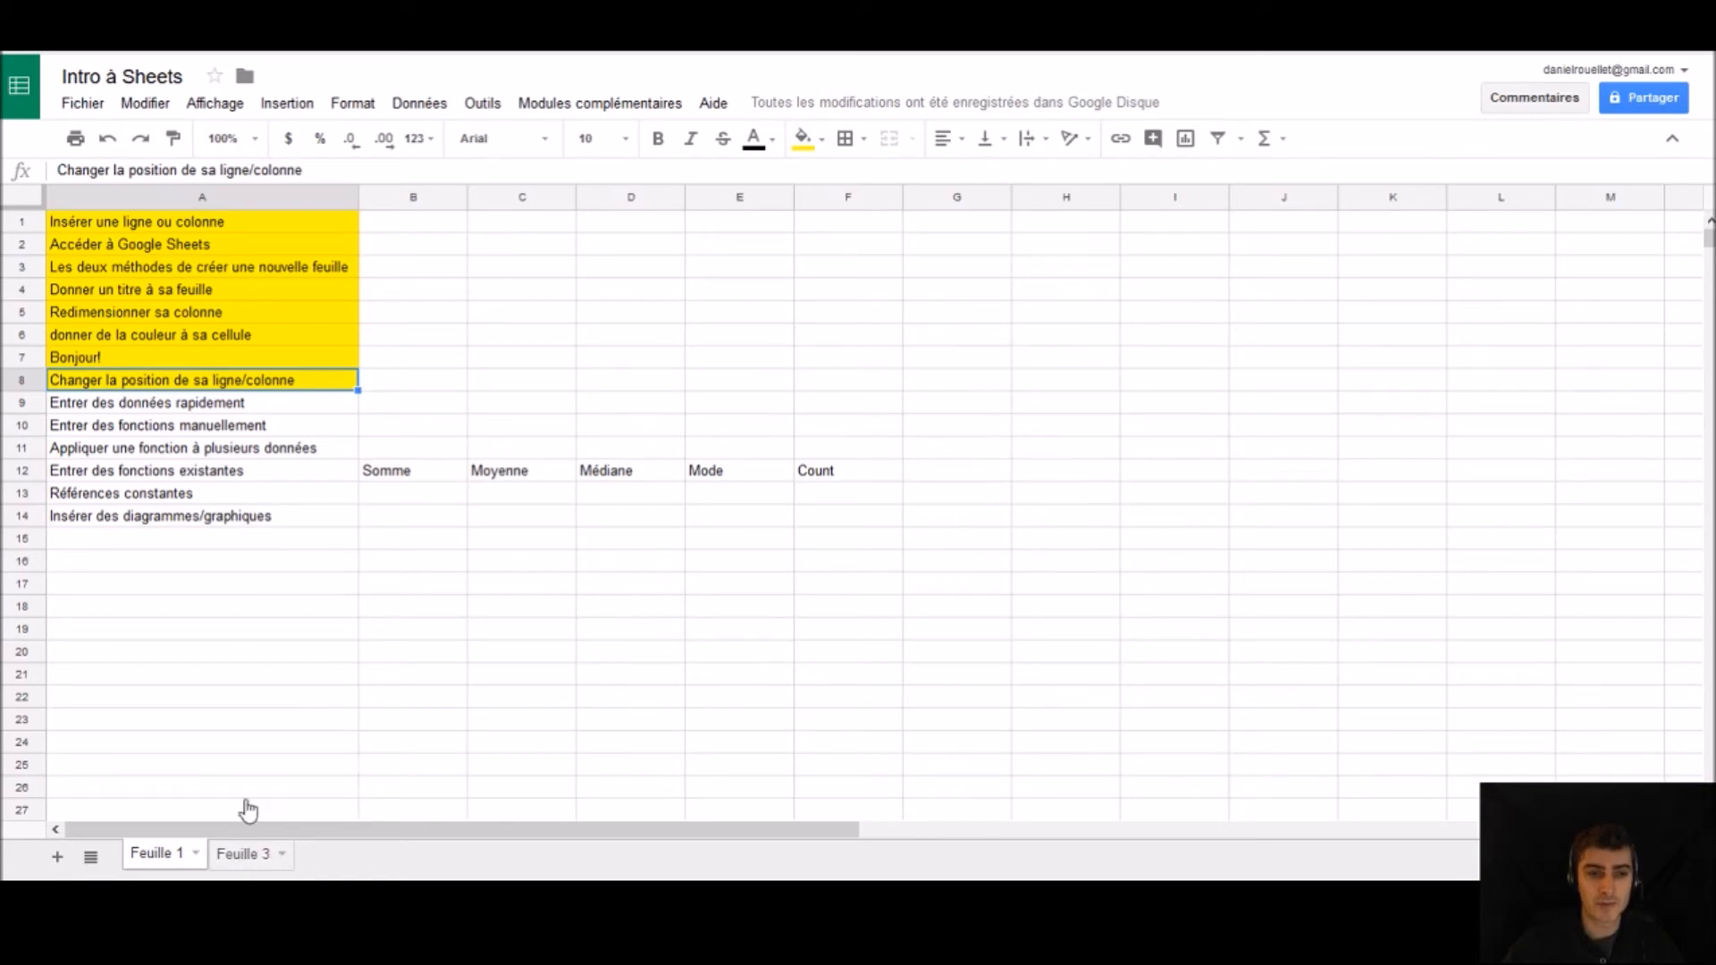
# Switch to the sheet Feuille 3 and enter 1 in cell A1.
pyautogui.click(255, 854)
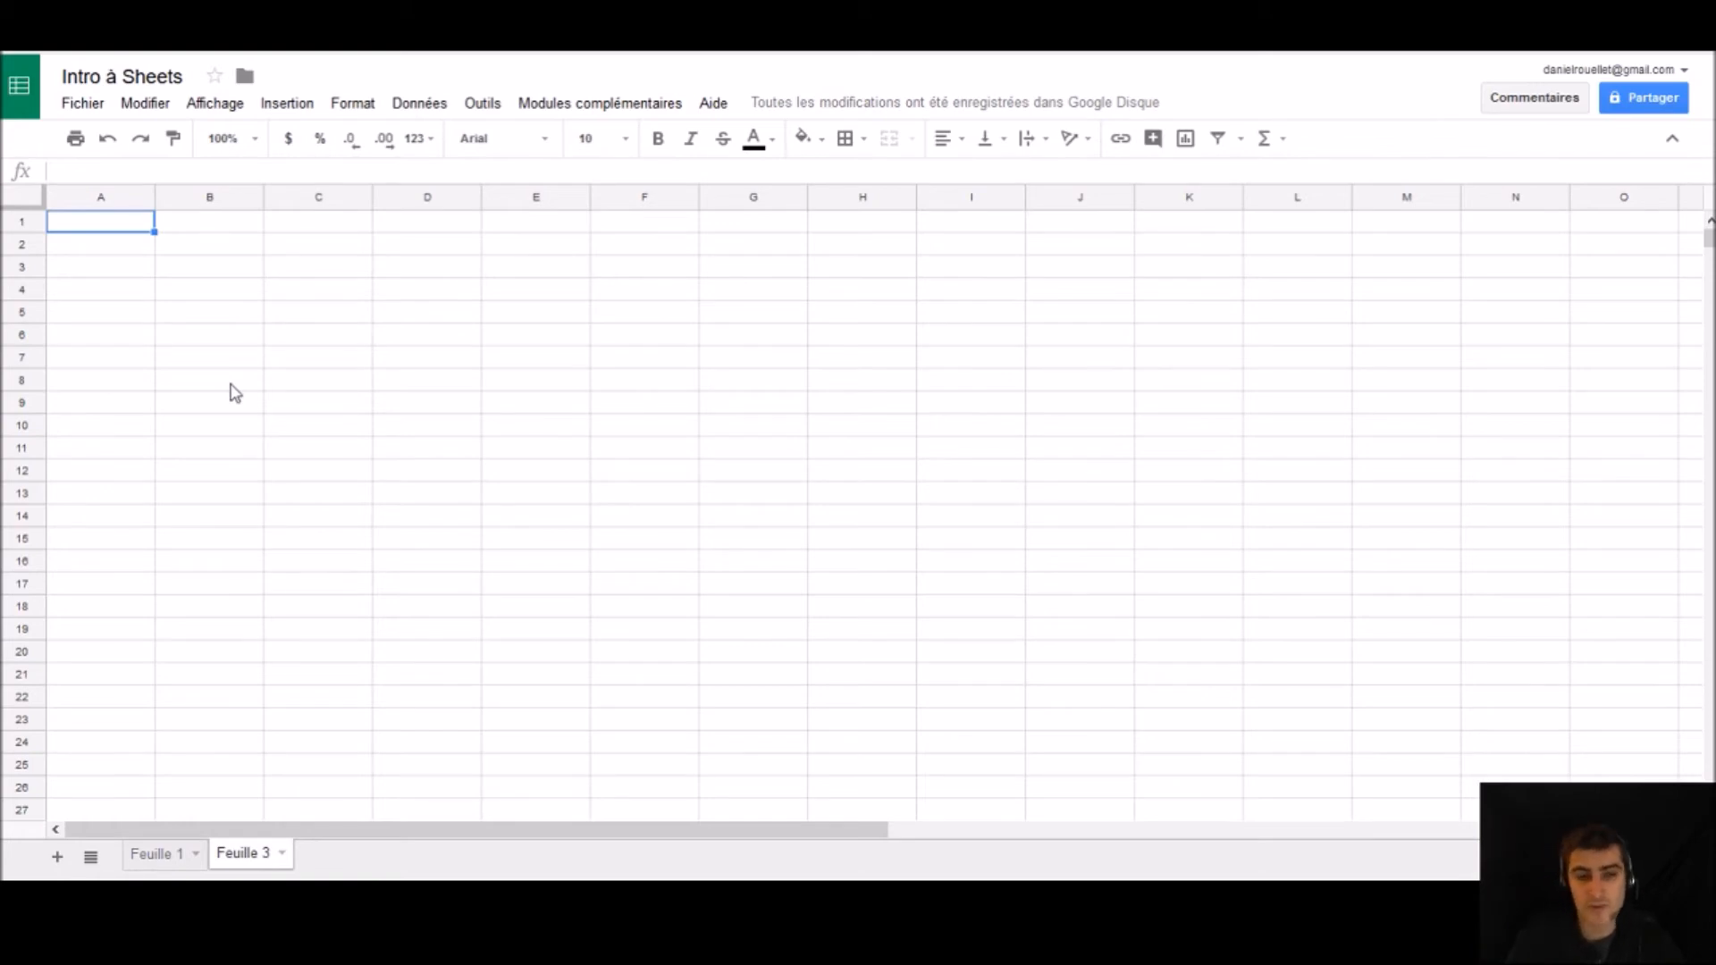
pyautogui.write('1')
pyautogui.press('Return')
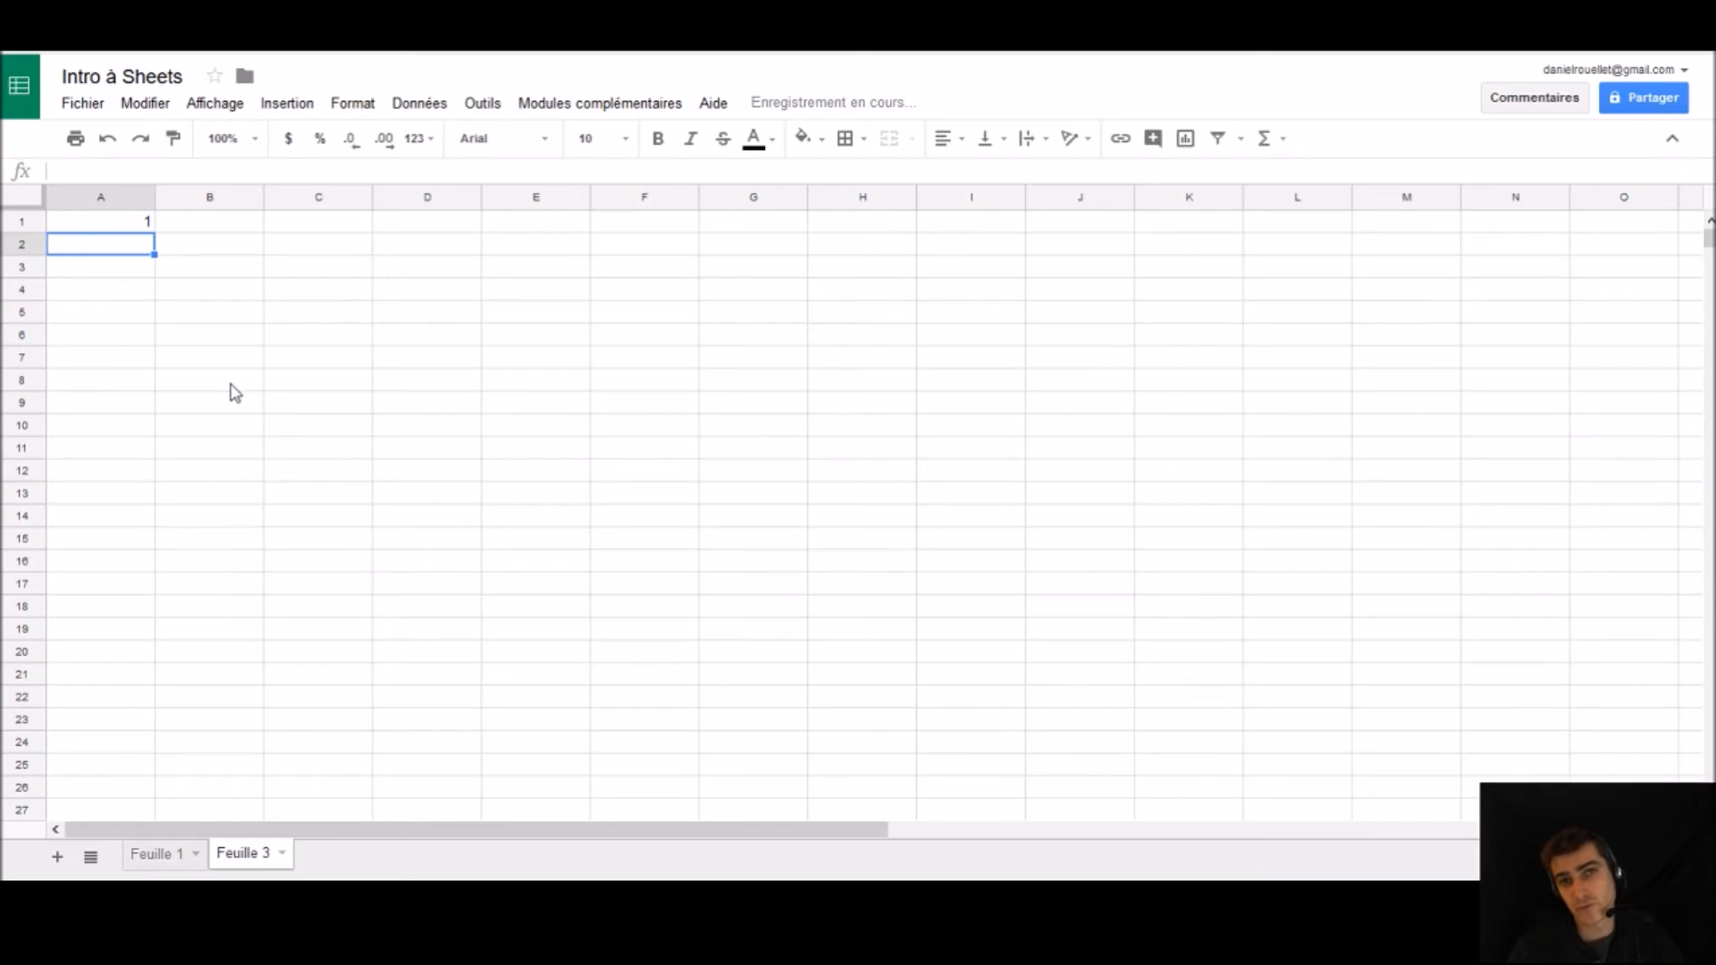
pyautogui.press('Down')
pyautogui.press('Right')
pyautogui.press('Down')
pyautogui.press('Left')
pyautogui.press('Right')
pyautogui.press('Left')
pyautogui.press('Up')
pyautogui.press('Up')
pyautogui.press('Up')
pyautogui.press('Down')
# Enter the numbers 2 to 10 one by one in cells A2 to A10.
pyautogui.write('2')
pyautogui.press('Return')
pyautogui.write('3')
pyautogui.press('Return')
pyautogui.write('4')
pyautogui.press('Return')
pyautogui.write('5')
pyautogui.press('Return')
pyautogui.write('6')
pyautogui.press('Return')
pyautogui.write('7')
pyautogui.press('Return')
pyautogui.write('8')
pyautogui.press('Return')
pyautogui.write('9')
pyautogui.press('Return')
pyautogui.write('10')
pyautogui.press('Return')
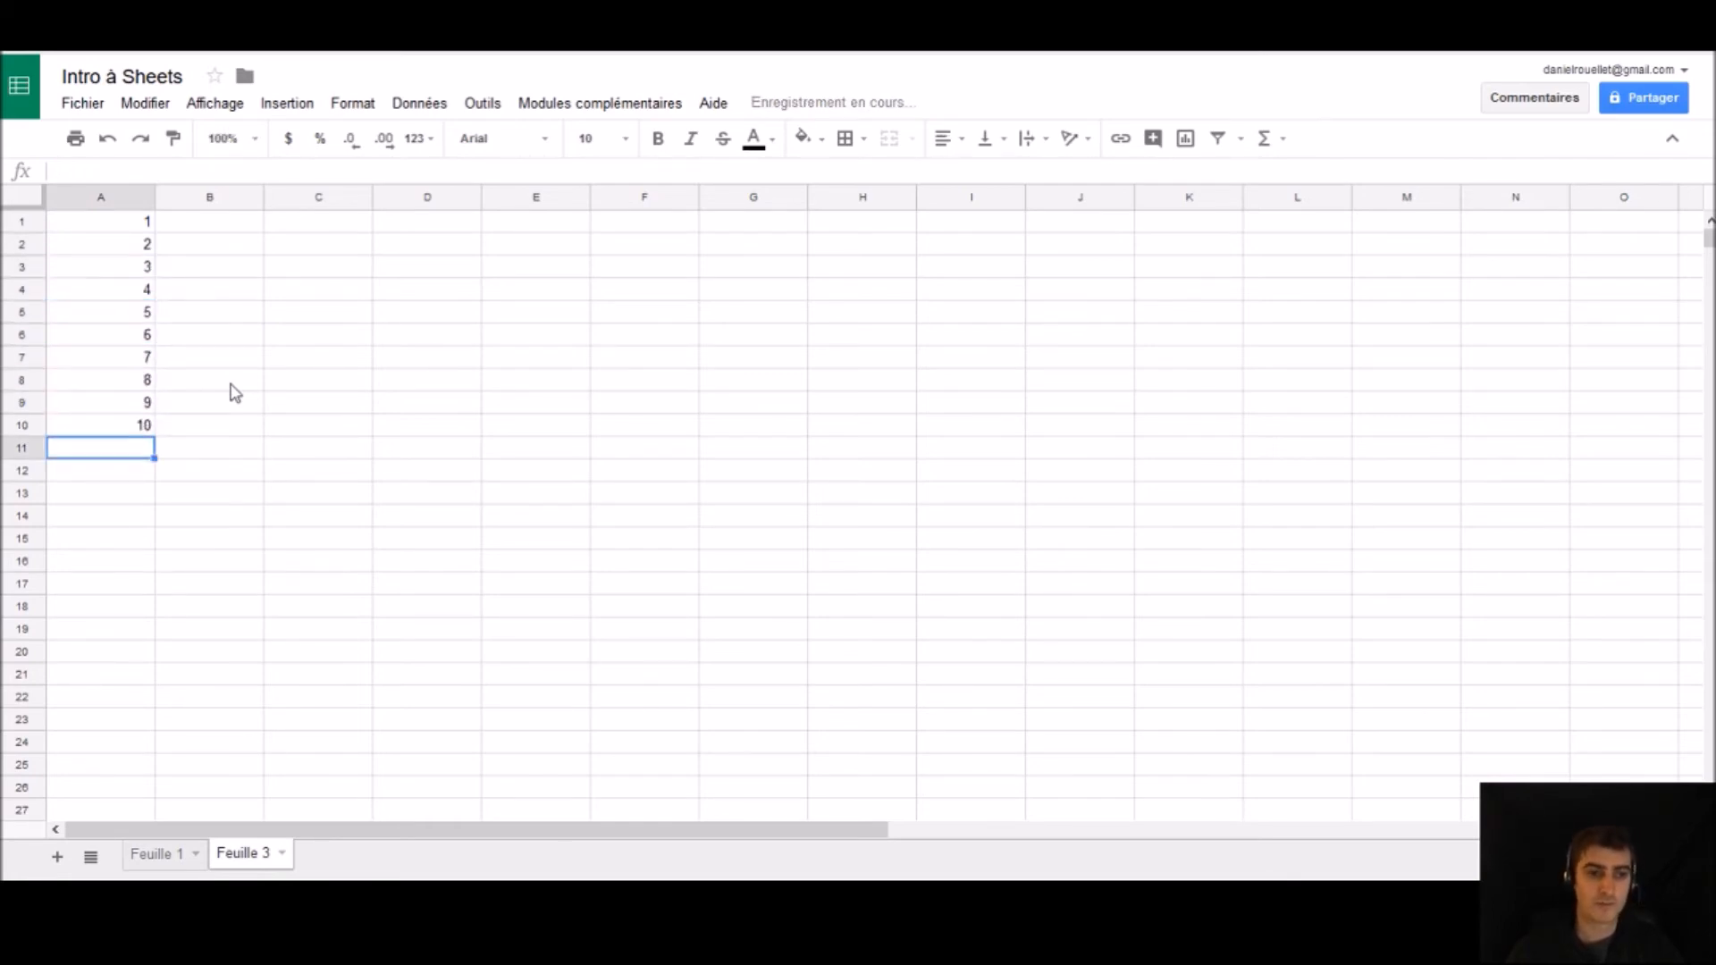
pyautogui.press('Up')
pyautogui.press('Right')
pyautogui.press('Right')
pyautogui.press('Up')
pyautogui.press('Right')
pyautogui.press('Up')
pyautogui.press('Right')
pyautogui.press('Right')
pyautogui.press('Up')
pyautogui.press('Up')
pyautogui.press('Up')
# Enter 1 and 2 in cells B1 and B2, and auto-fill the series down to B10.
pyautogui.press('Left')
pyautogui.press('Left')
pyautogui.press('Up')
pyautogui.press('Up')
pyautogui.press('Left')
pyautogui.press('Left')
pyautogui.press('Up')
pyautogui.press('Up')
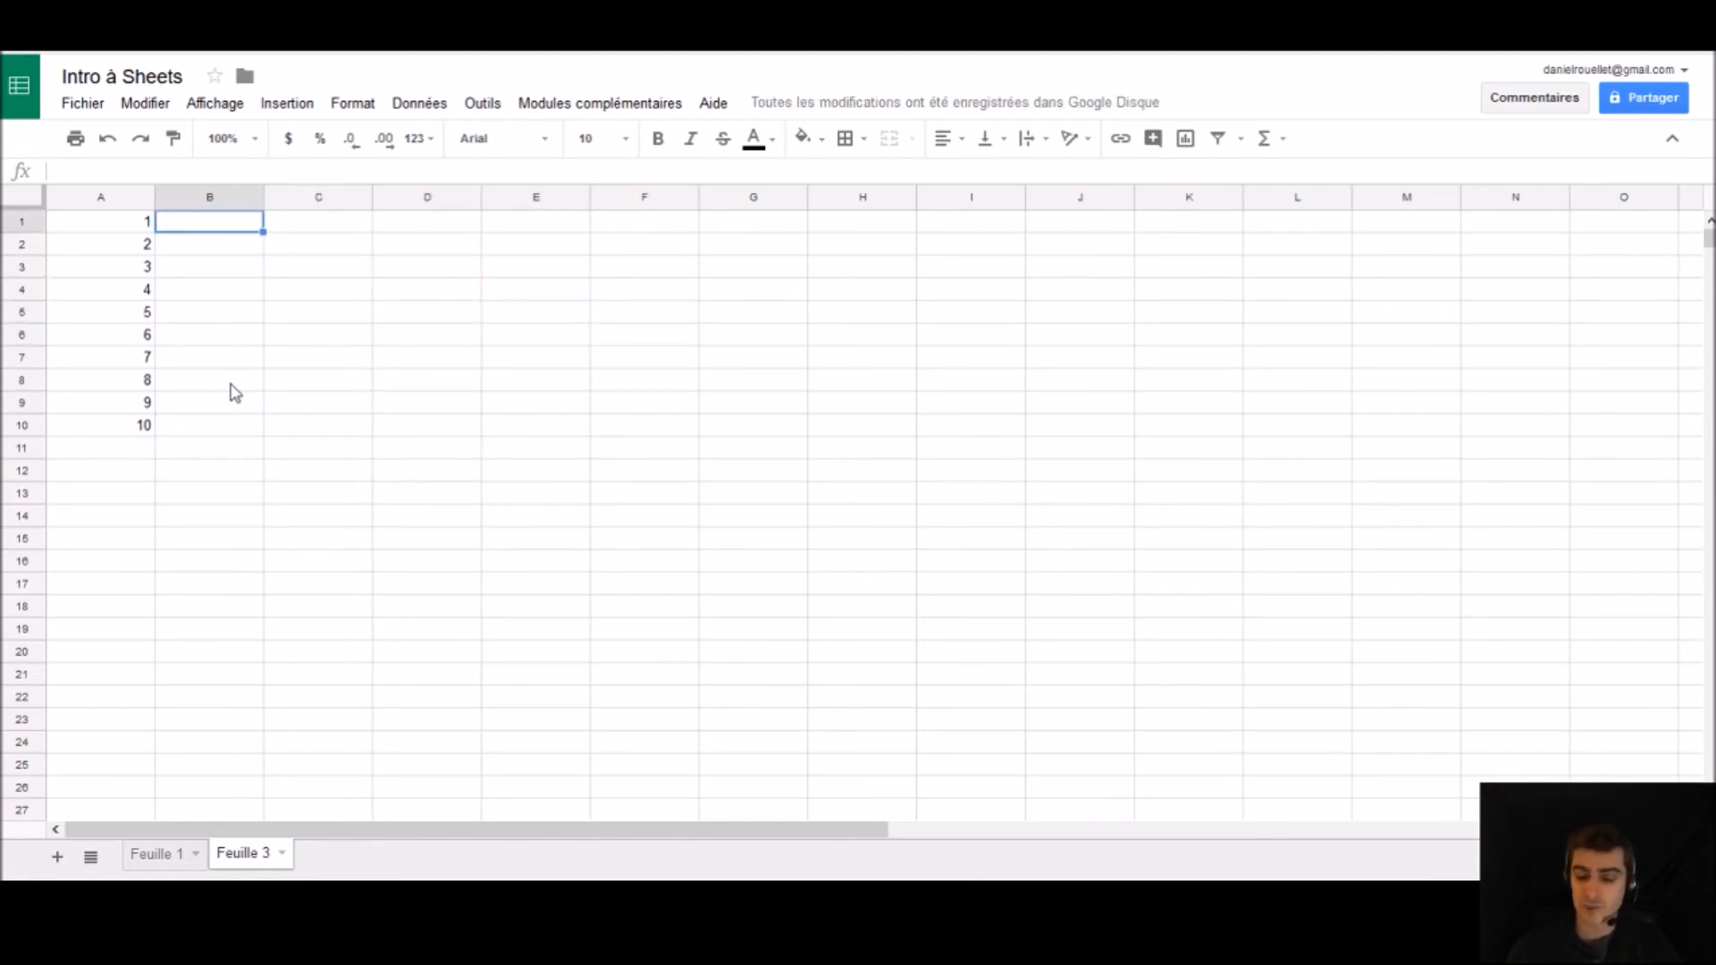
pyautogui.write('1')
pyautogui.press('Return')
pyautogui.write('2')
pyautogui.press('Return')
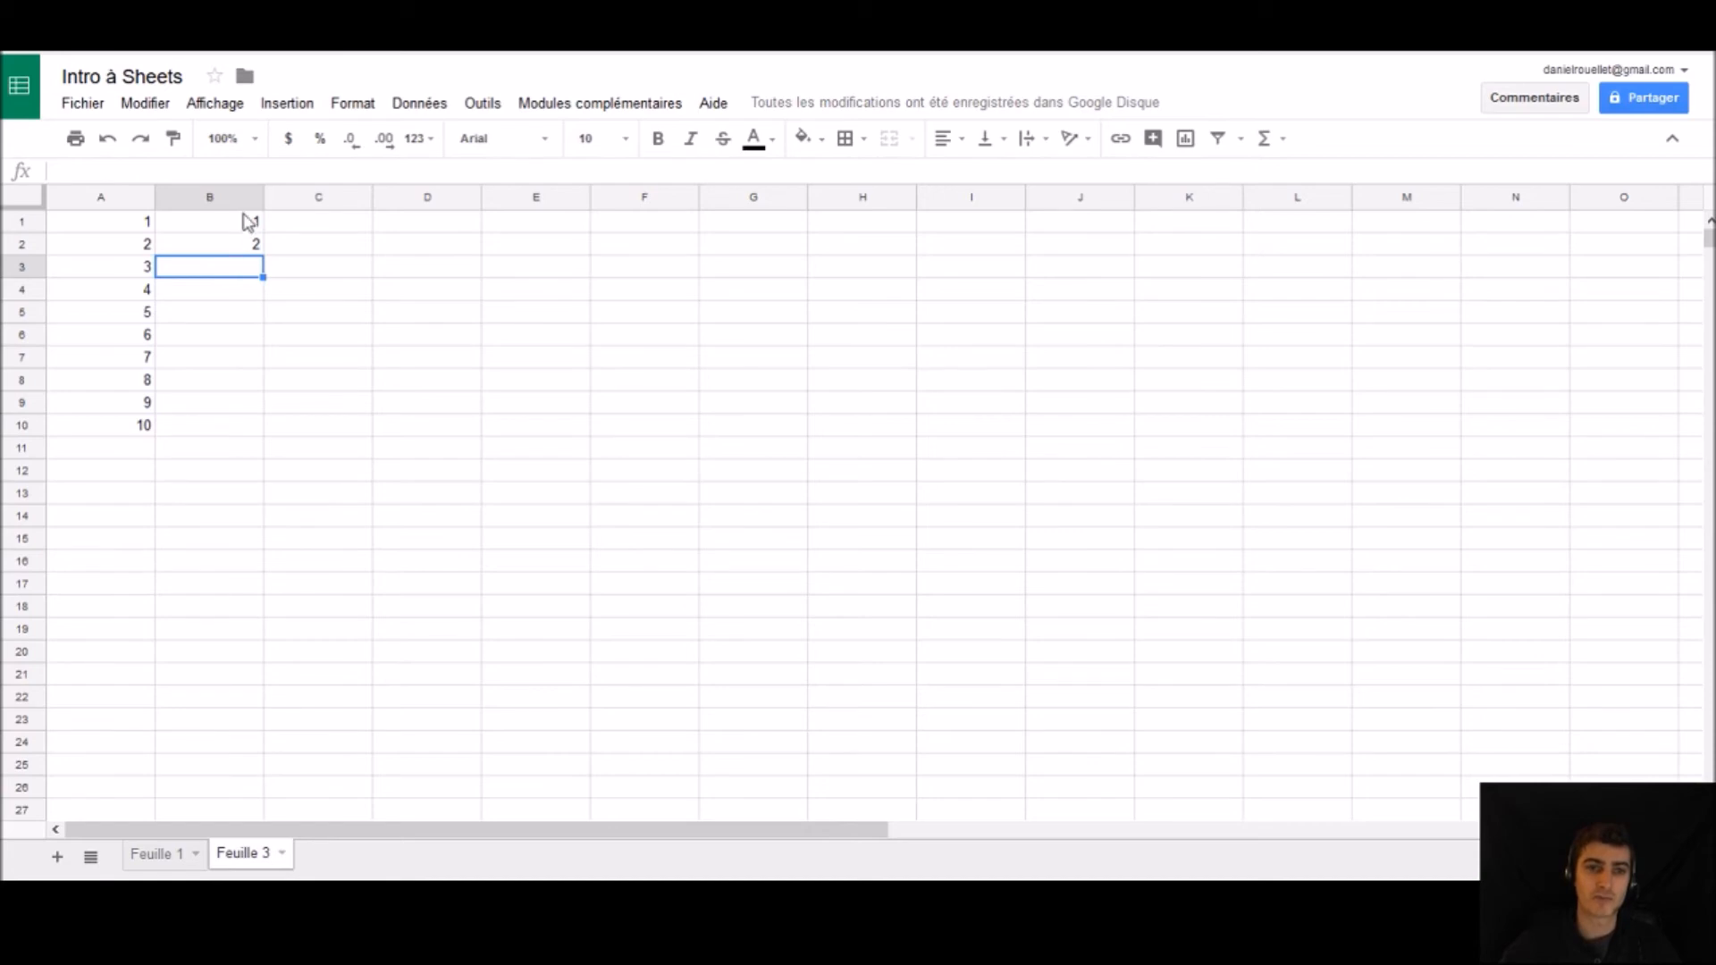
pyautogui.moveTo(241, 226); pyautogui.dragTo(239, 242)
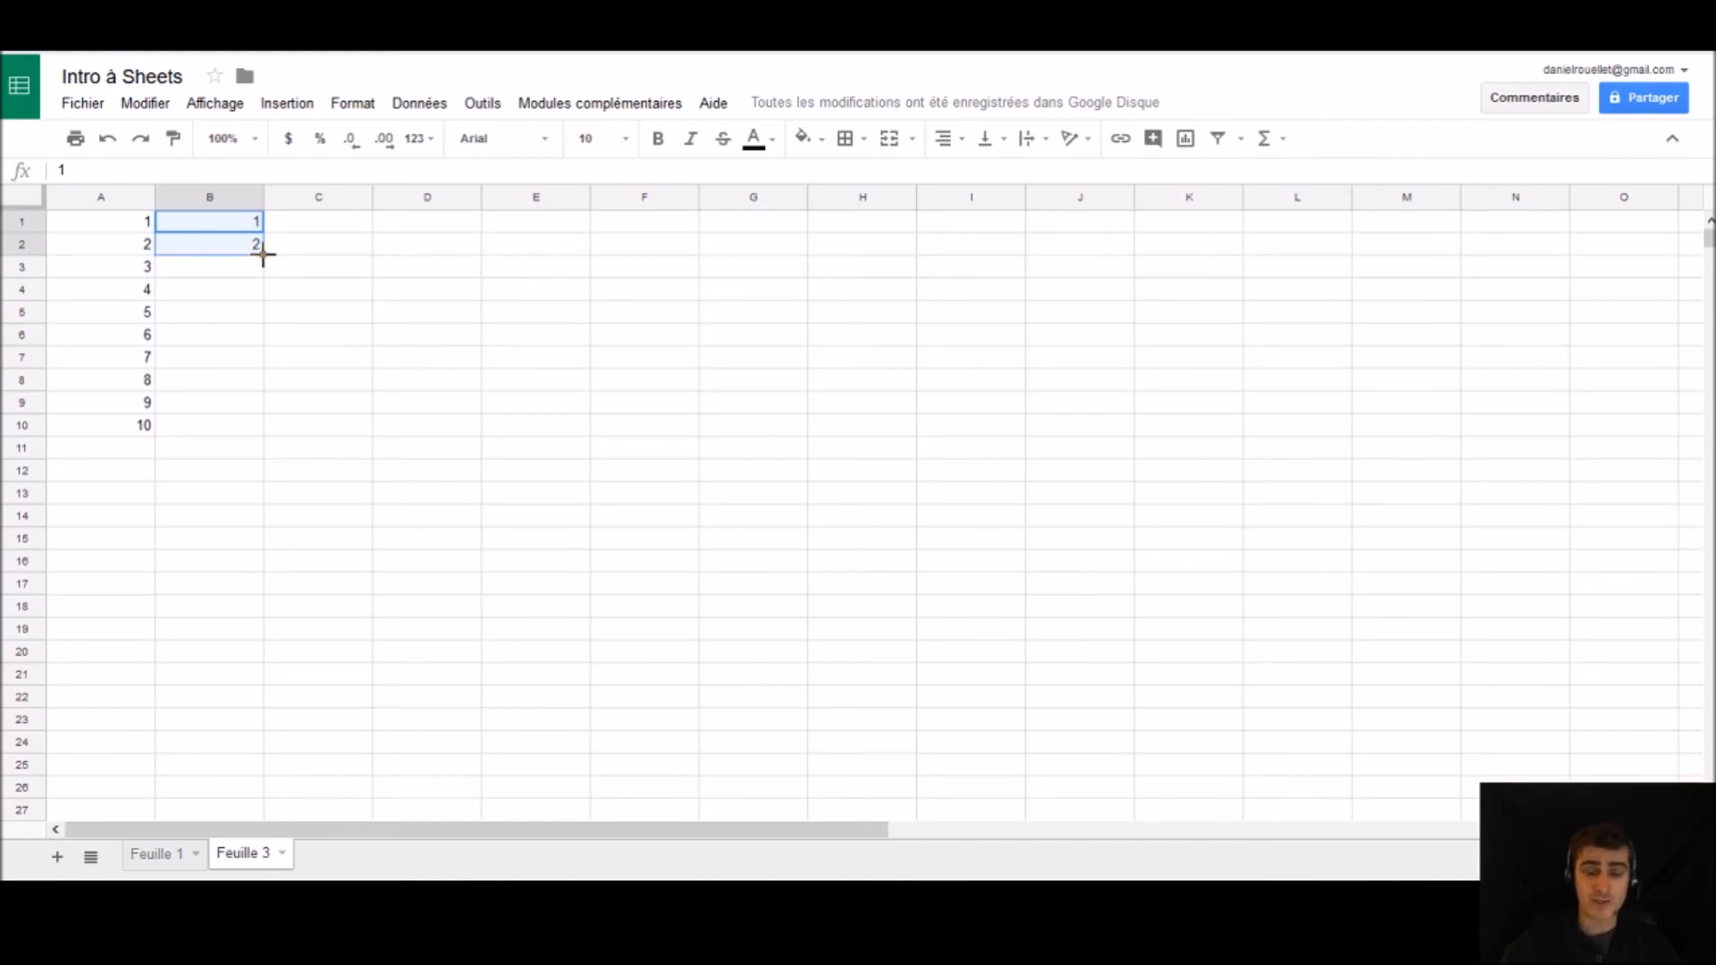
pyautogui.moveTo(263, 254); pyautogui.dragTo(257, 426)
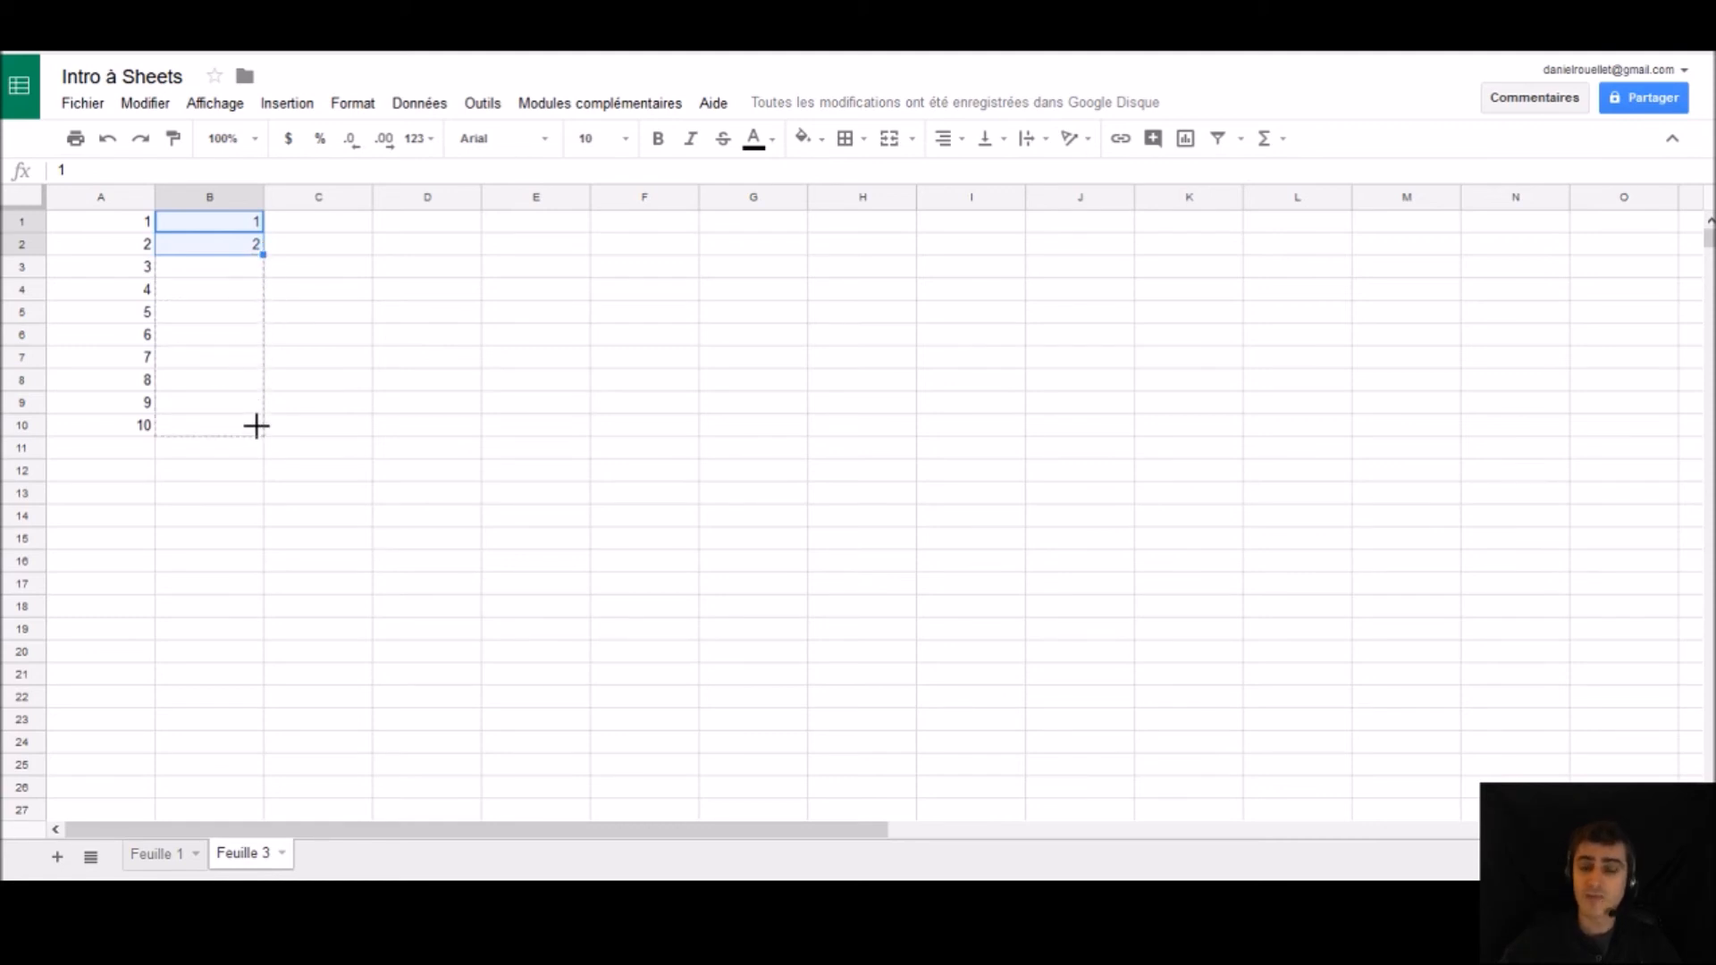
pyautogui.moveTo(256, 427); pyautogui.dragTo(257, 433)
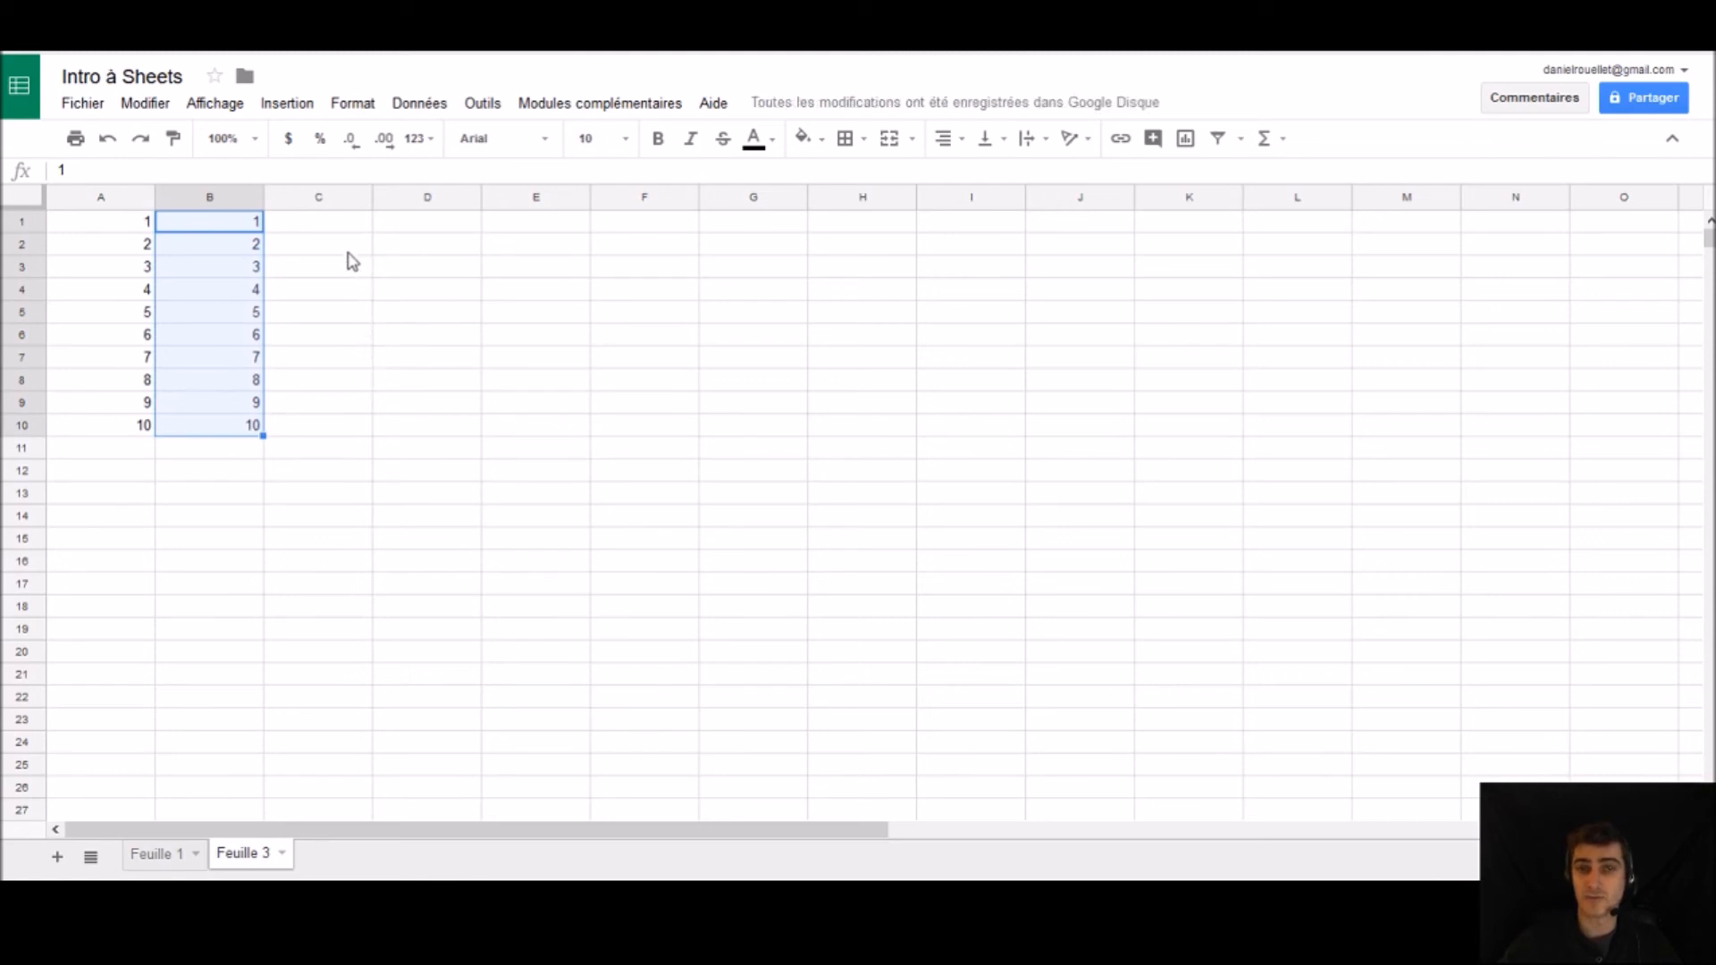
# Enter 1 and 3 in cells C1 and C2, and auto-fill the series down to C10.
pyautogui.click(332, 225)
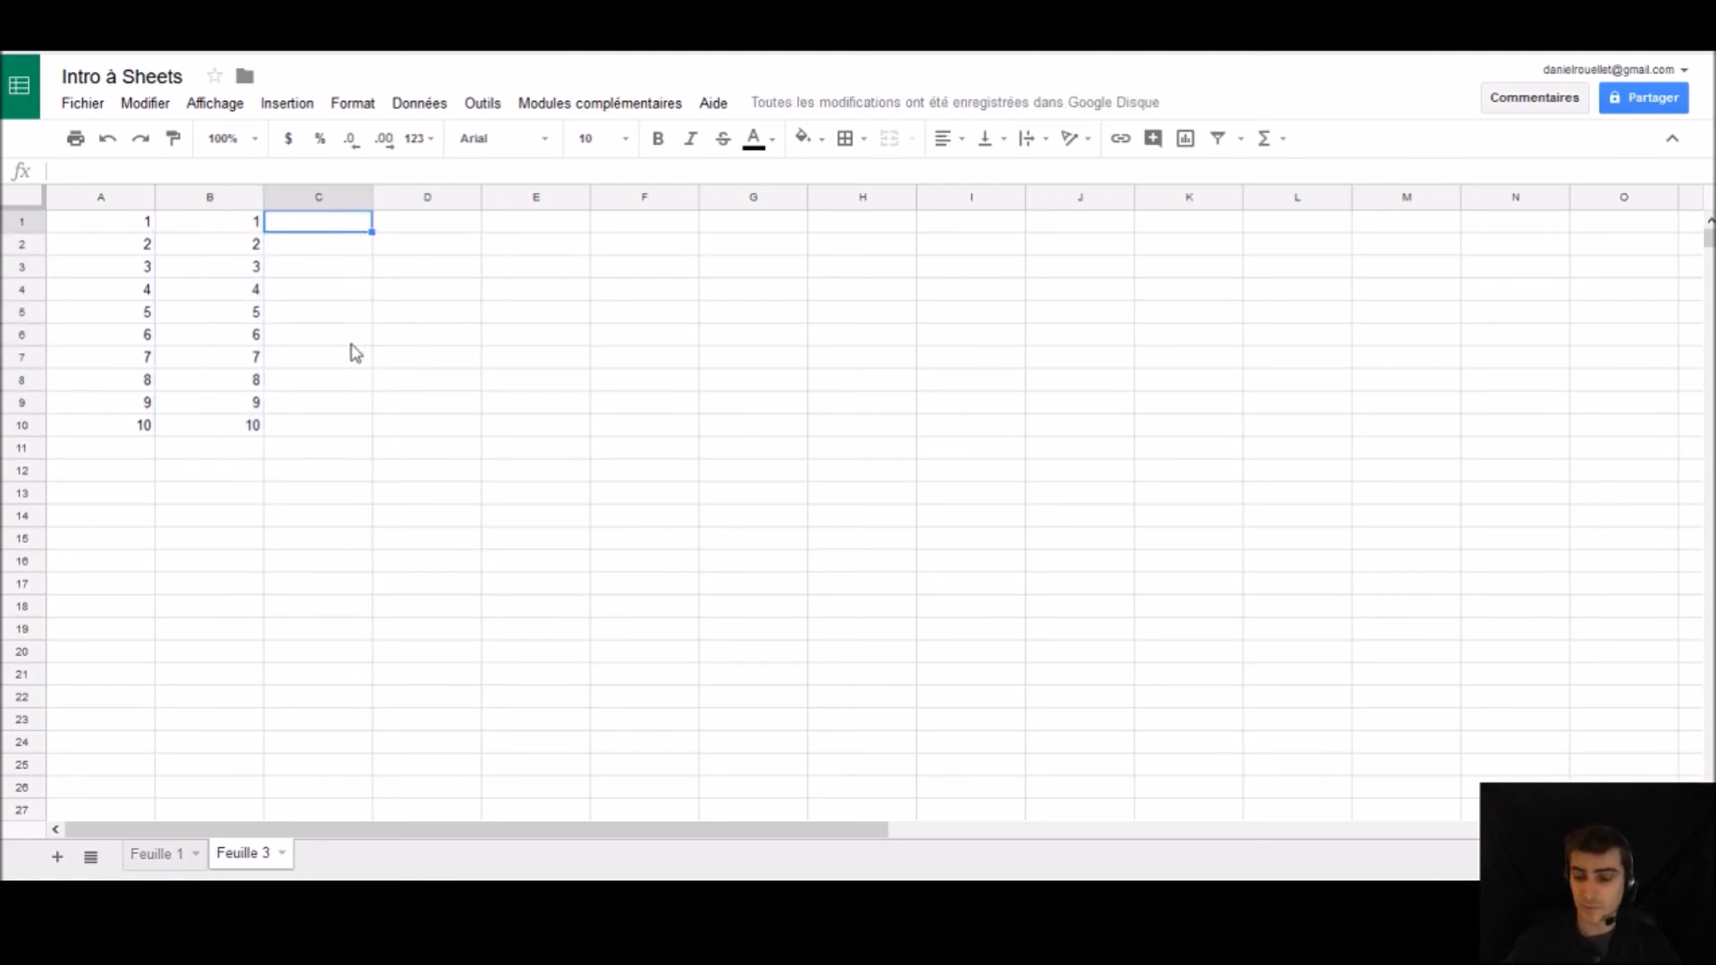
pyautogui.write('1')
pyautogui.press('Return')
pyautogui.write('3')
pyautogui.press('Return')
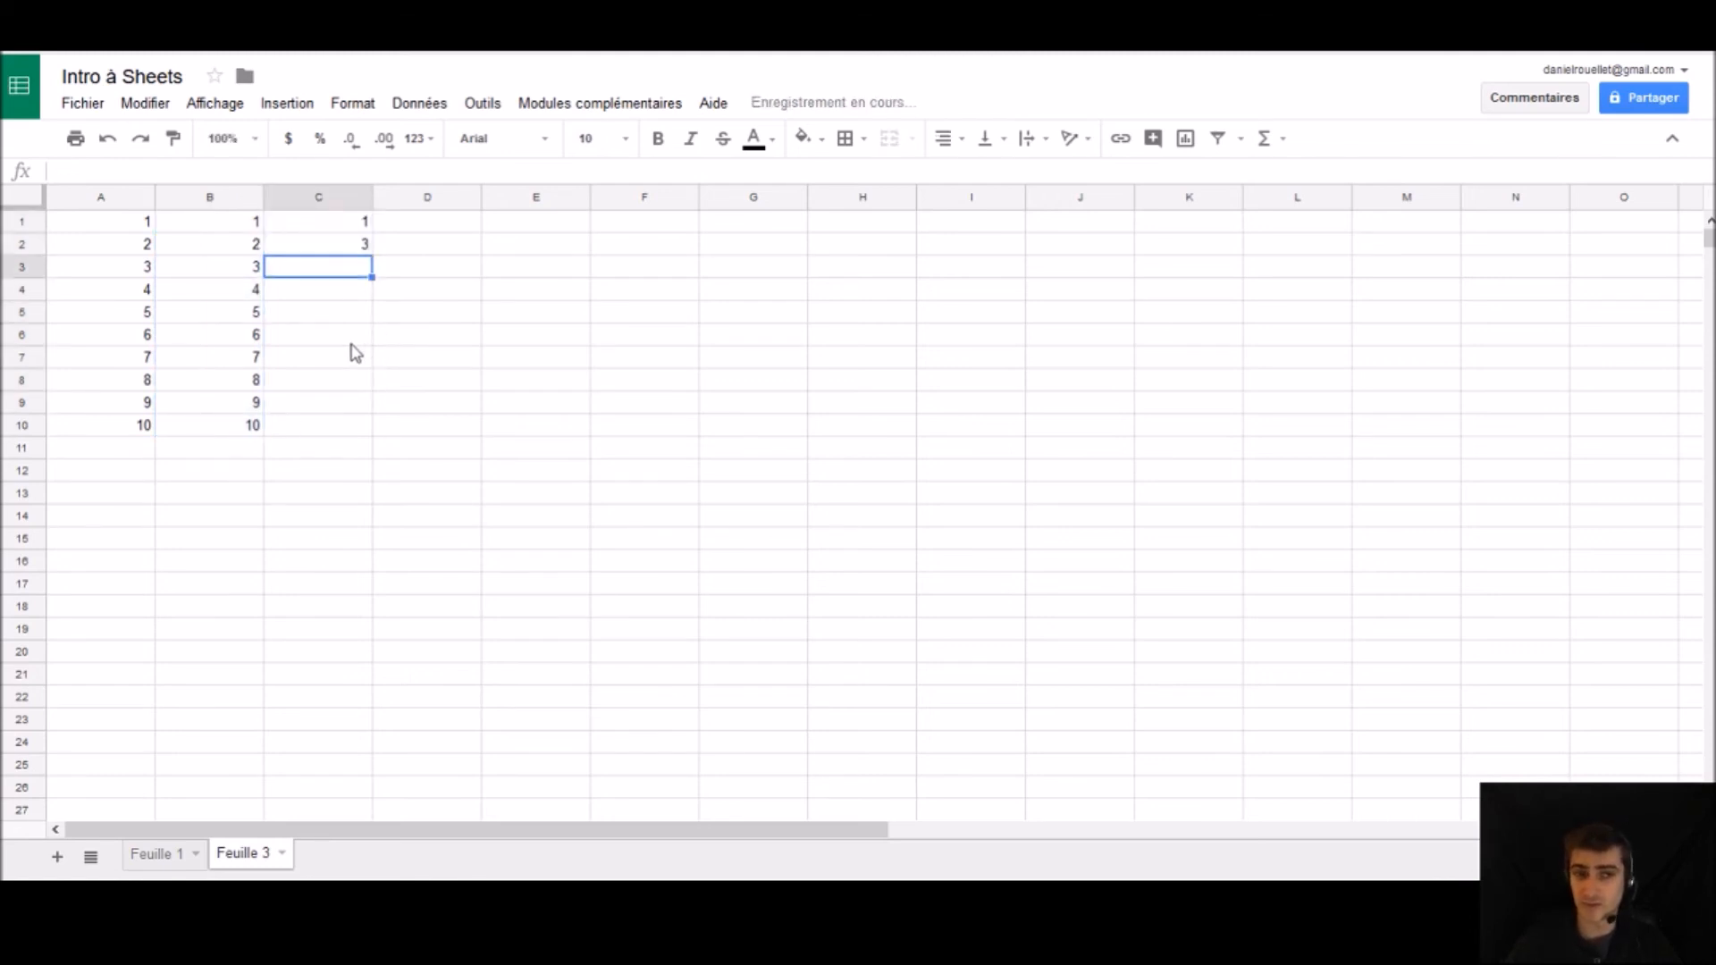
pyautogui.moveTo(354, 222); pyautogui.dragTo(375, 429)
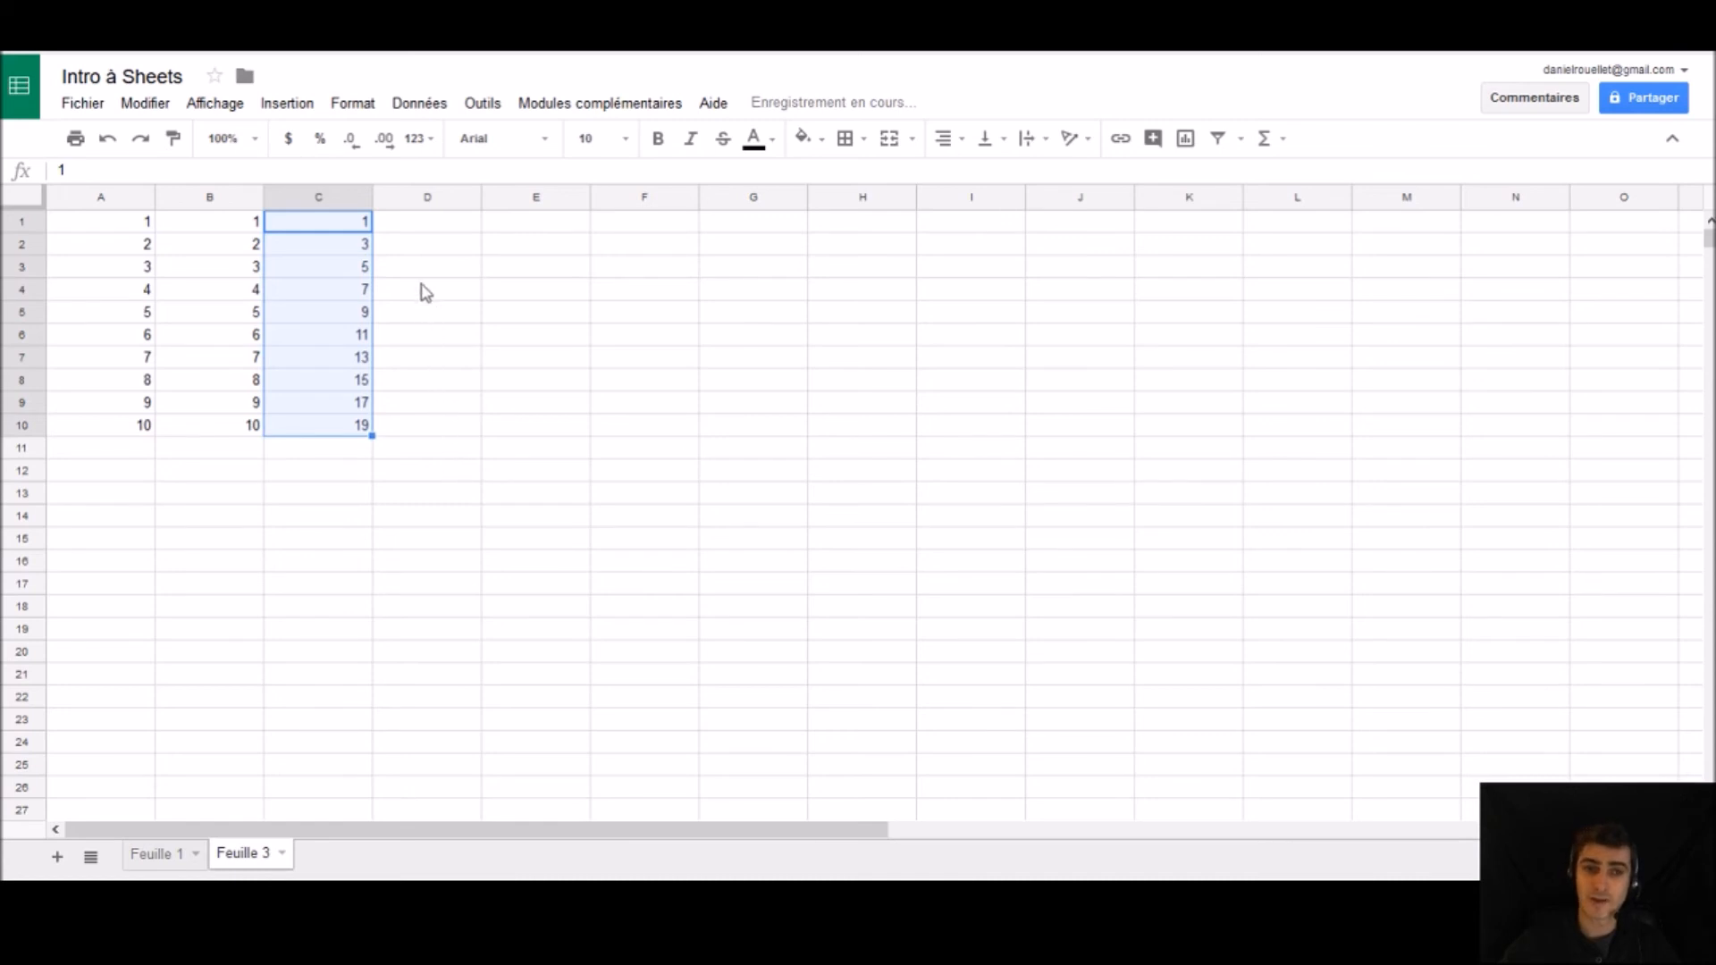
# Enter 1 and 6 in cells D1 and D2, and auto-fill the series down to D10.
pyautogui.click(407, 223)
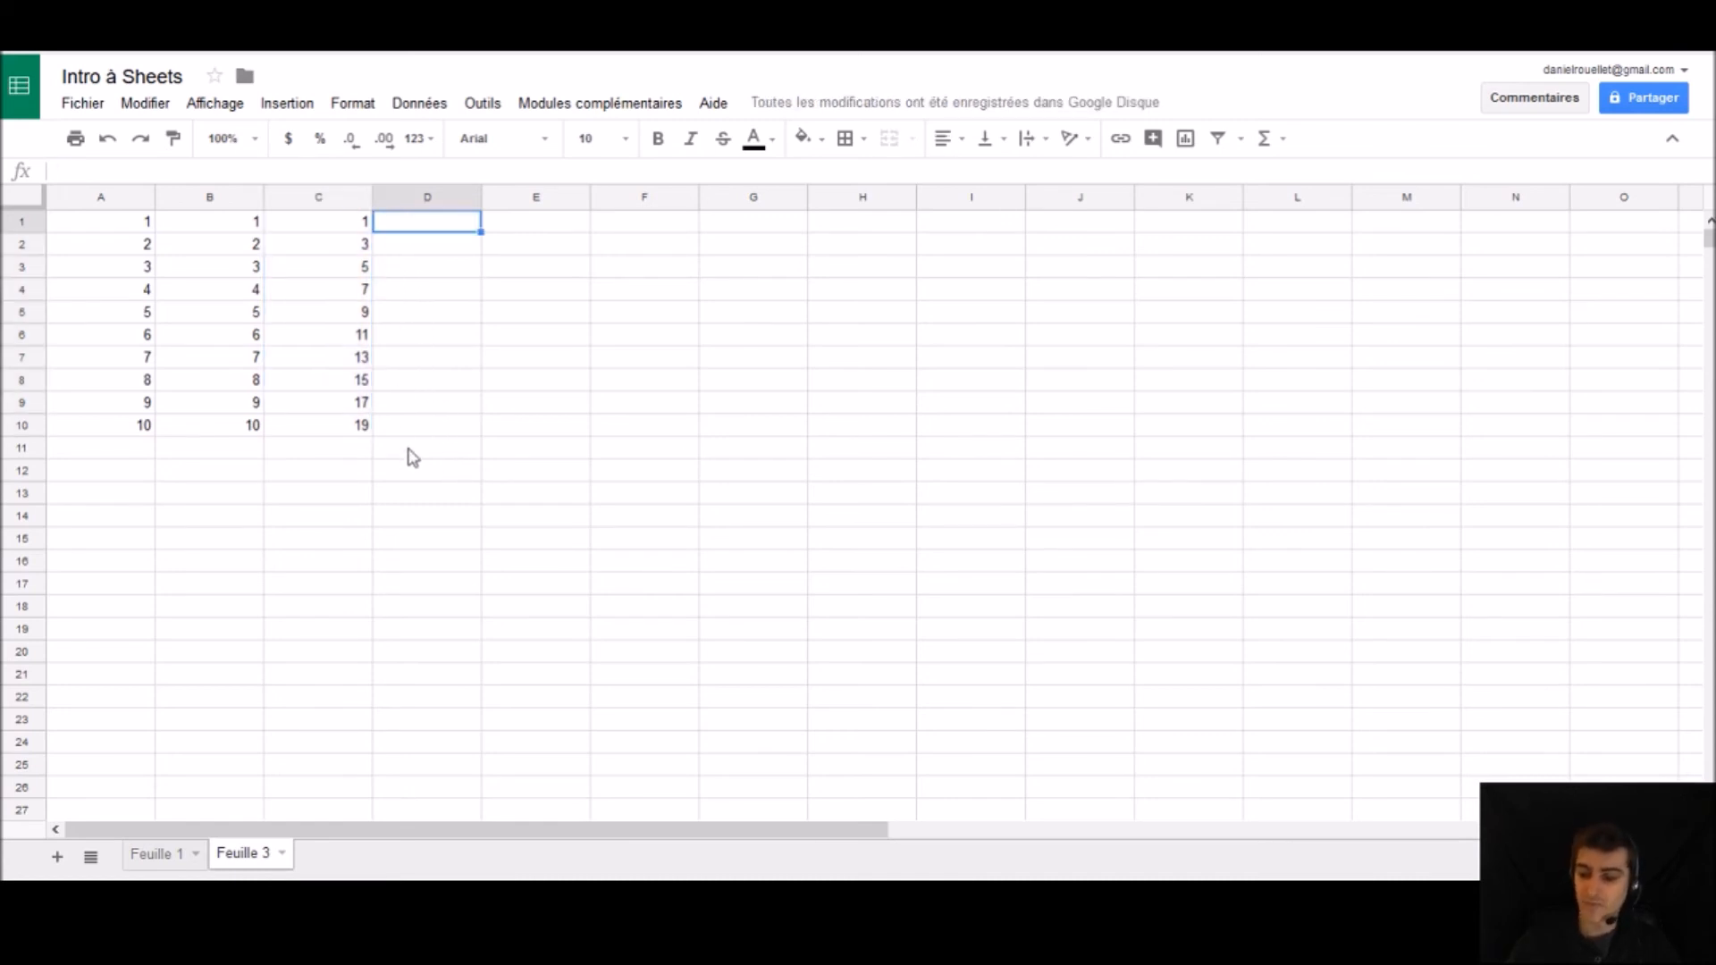
pyautogui.write('1')
pyautogui.press('Return')
pyautogui.write('6')
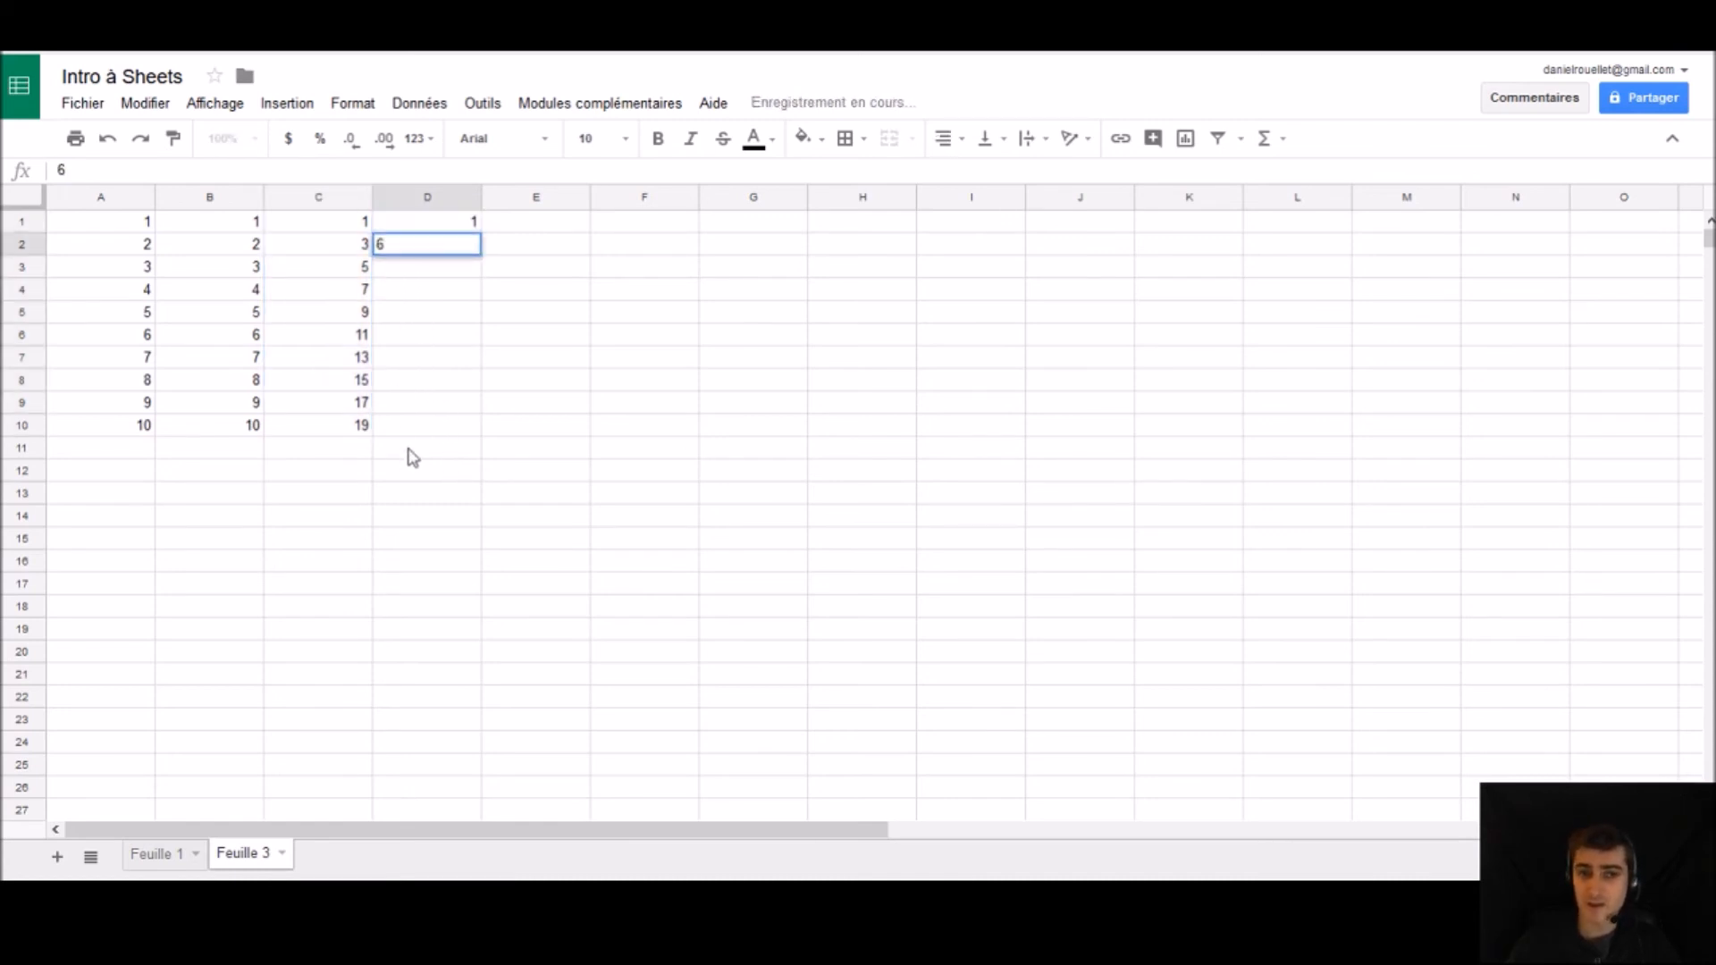
pyautogui.press('Return')
pyautogui.moveTo(417, 220); pyautogui.dragTo(456, 435)
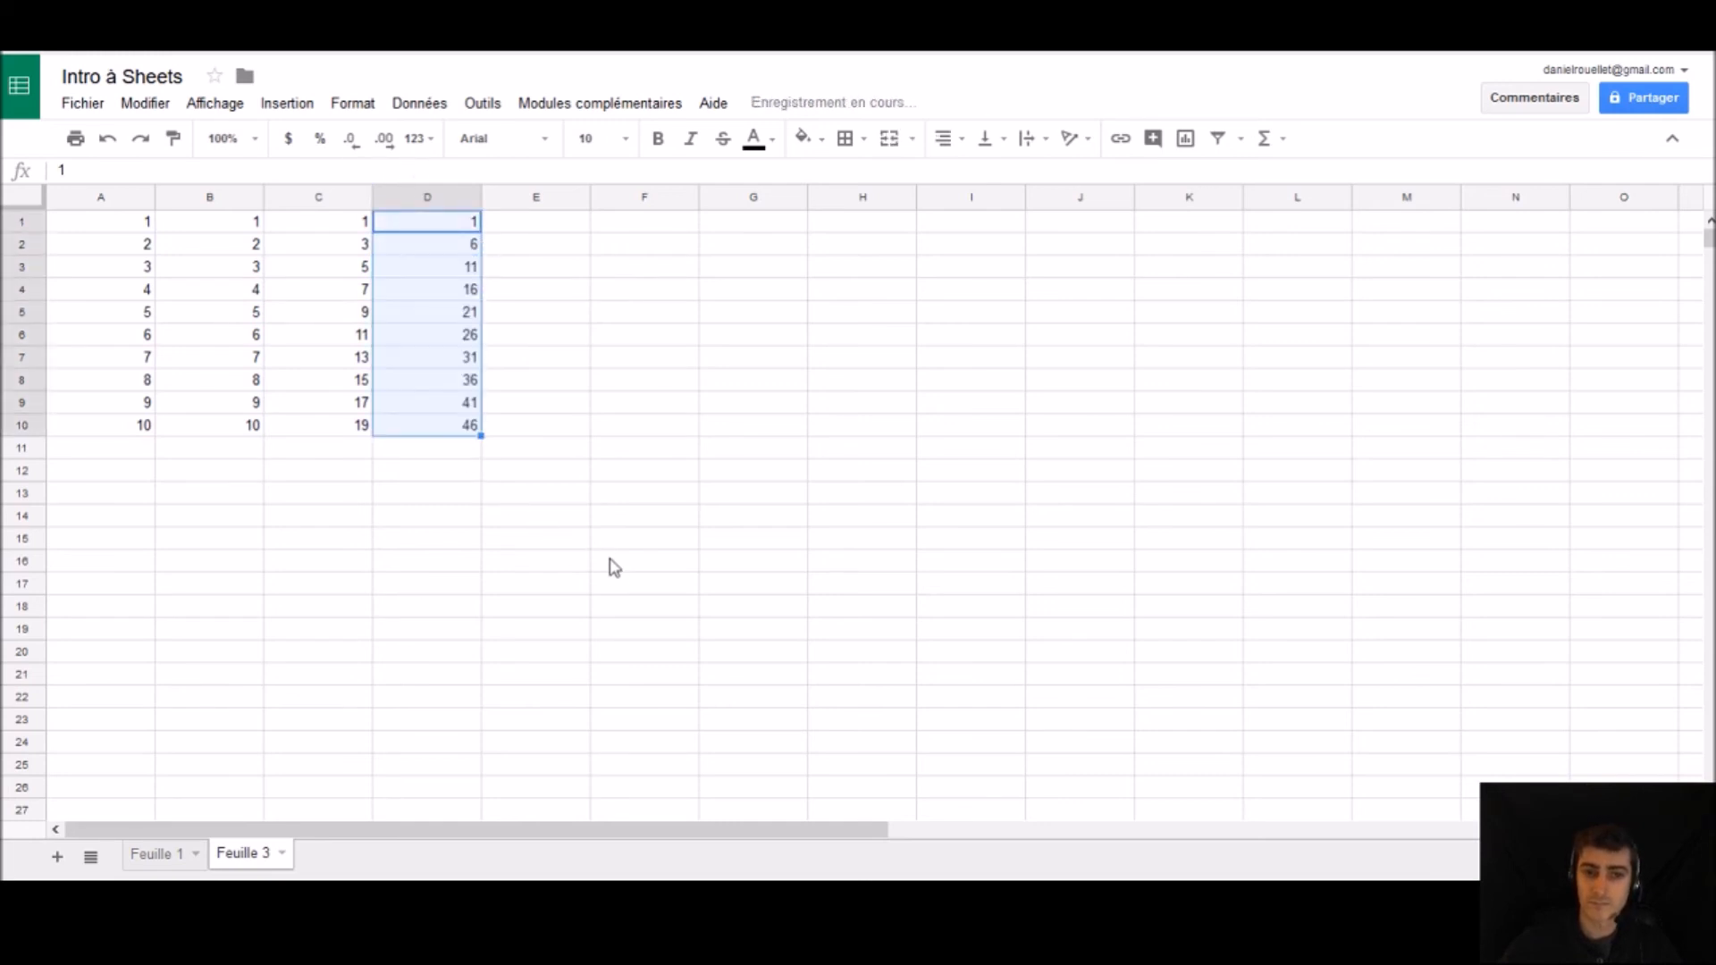
# Try to auto-fill the series 1, 2, 4, 8 from cells E1 to E4 down to E10, and clear those entries.
pyautogui.click(539, 225)
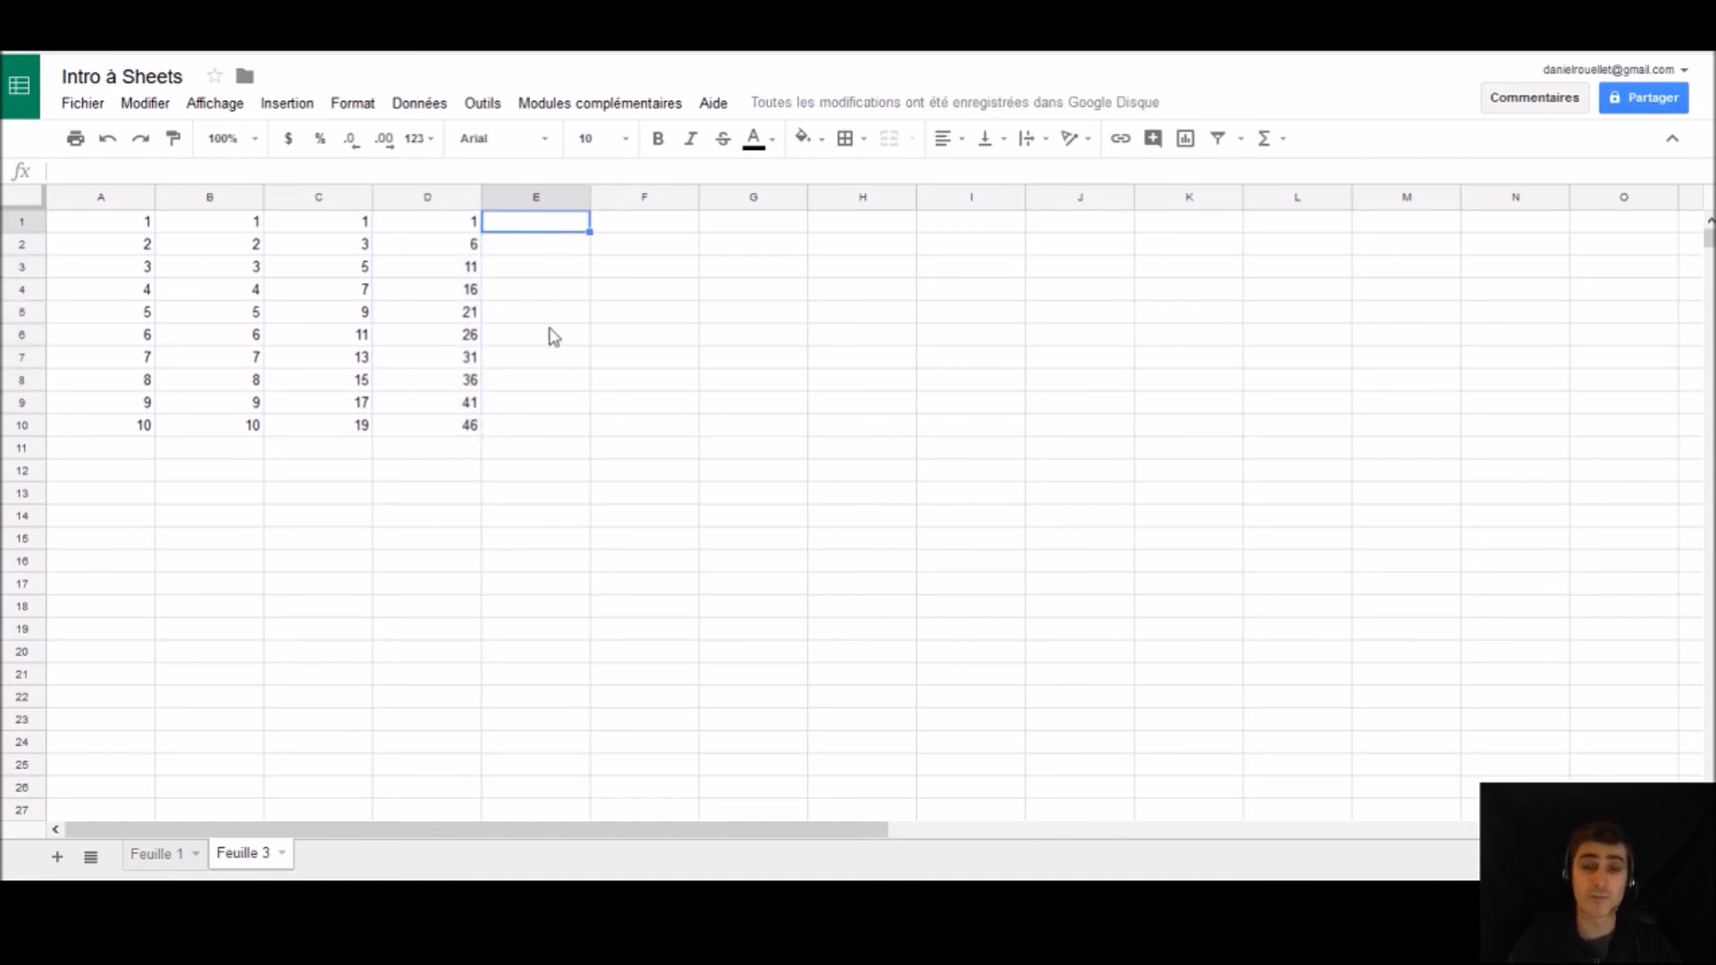
pyautogui.write('1')
pyautogui.press('Return')
pyautogui.write('2')
pyautogui.press('Return')
pyautogui.write('4')
pyautogui.press('Return')
pyautogui.write('8')
pyautogui.press('Return')
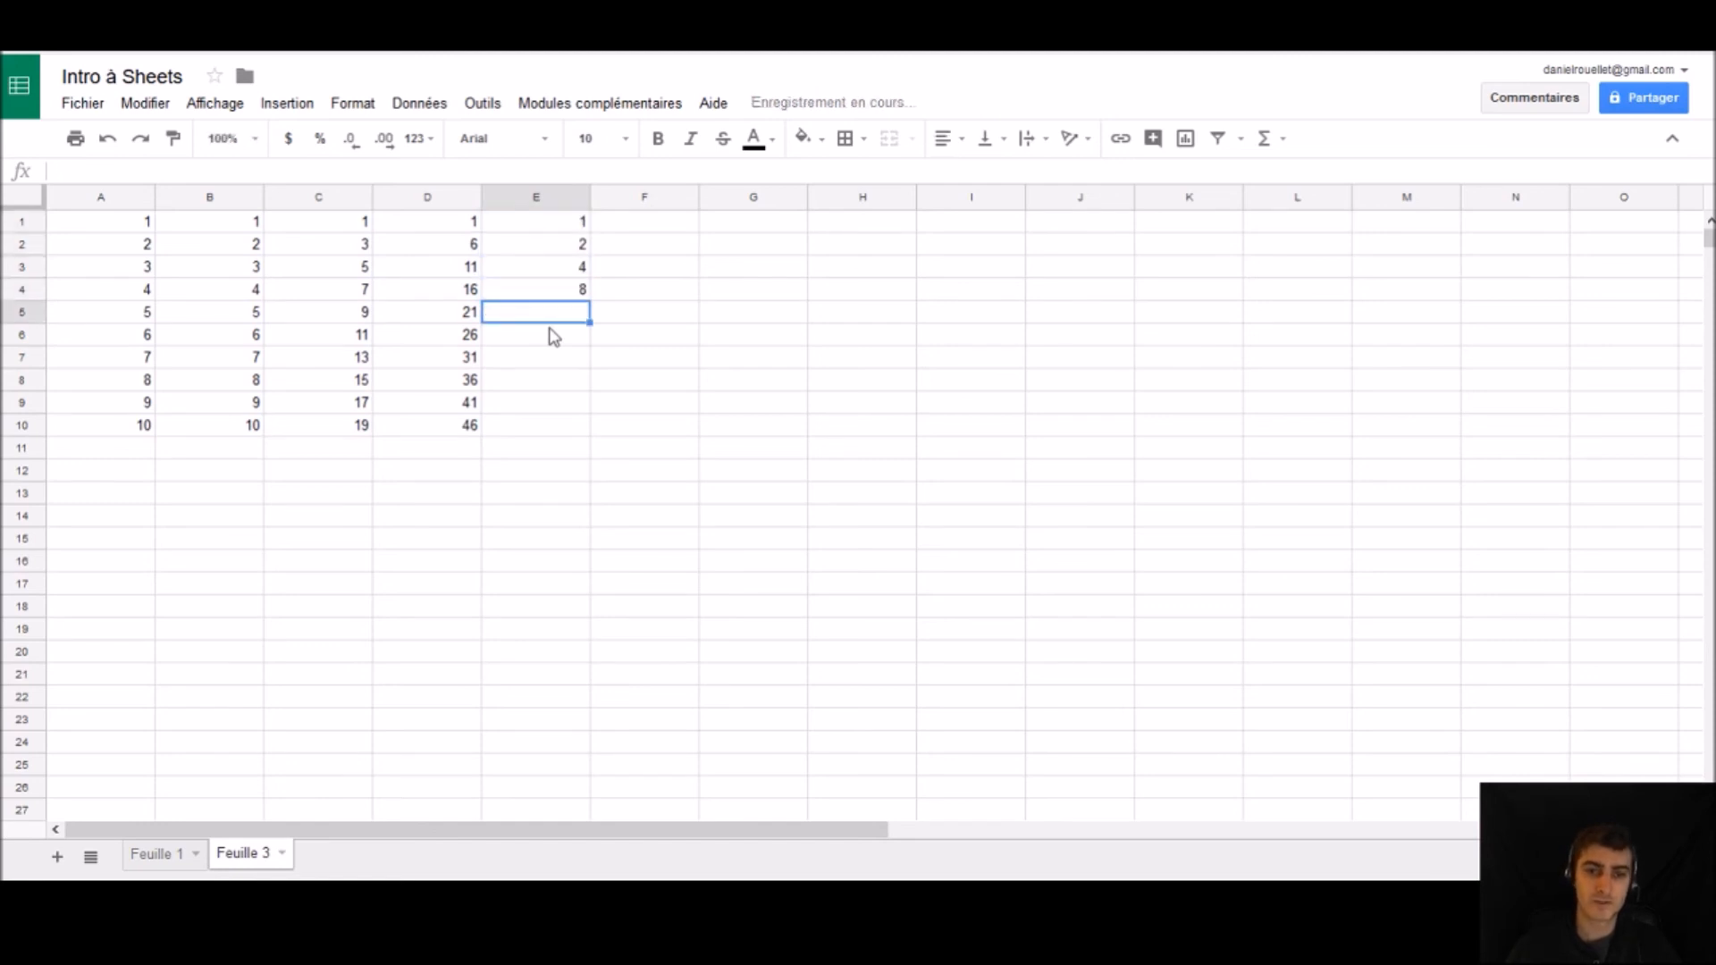
pyautogui.moveTo(543, 223); pyautogui.dragTo(579, 425)
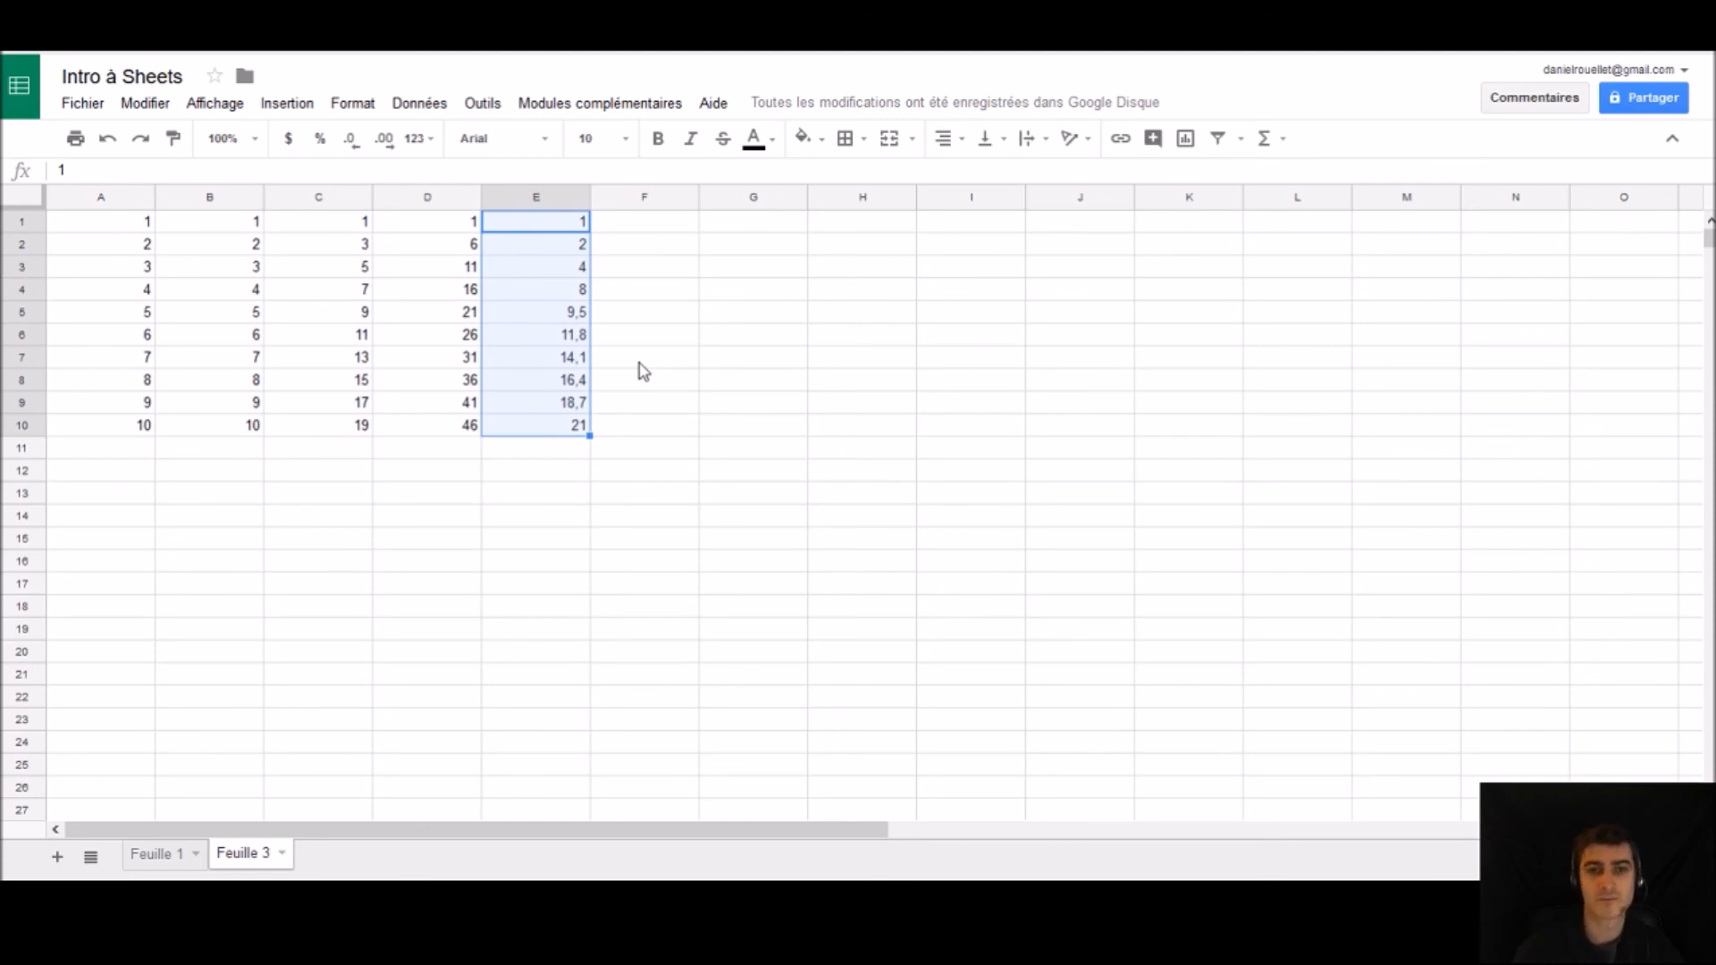
pyautogui.press('Delete')
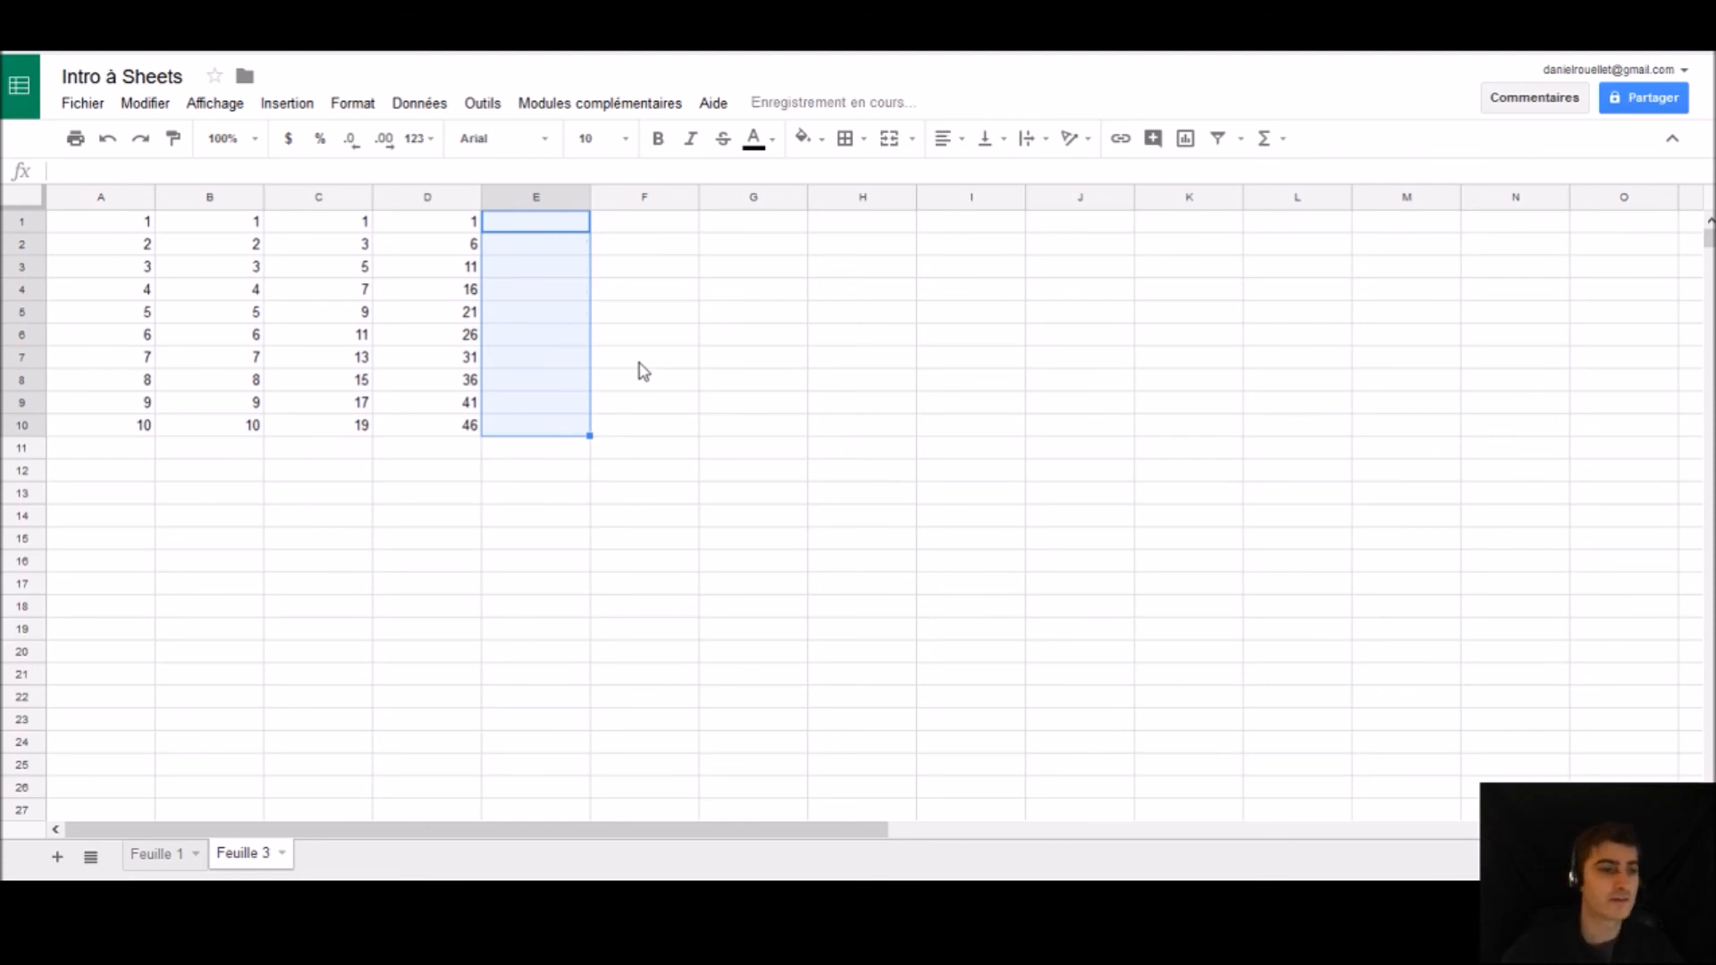
pyautogui.click(640, 370)
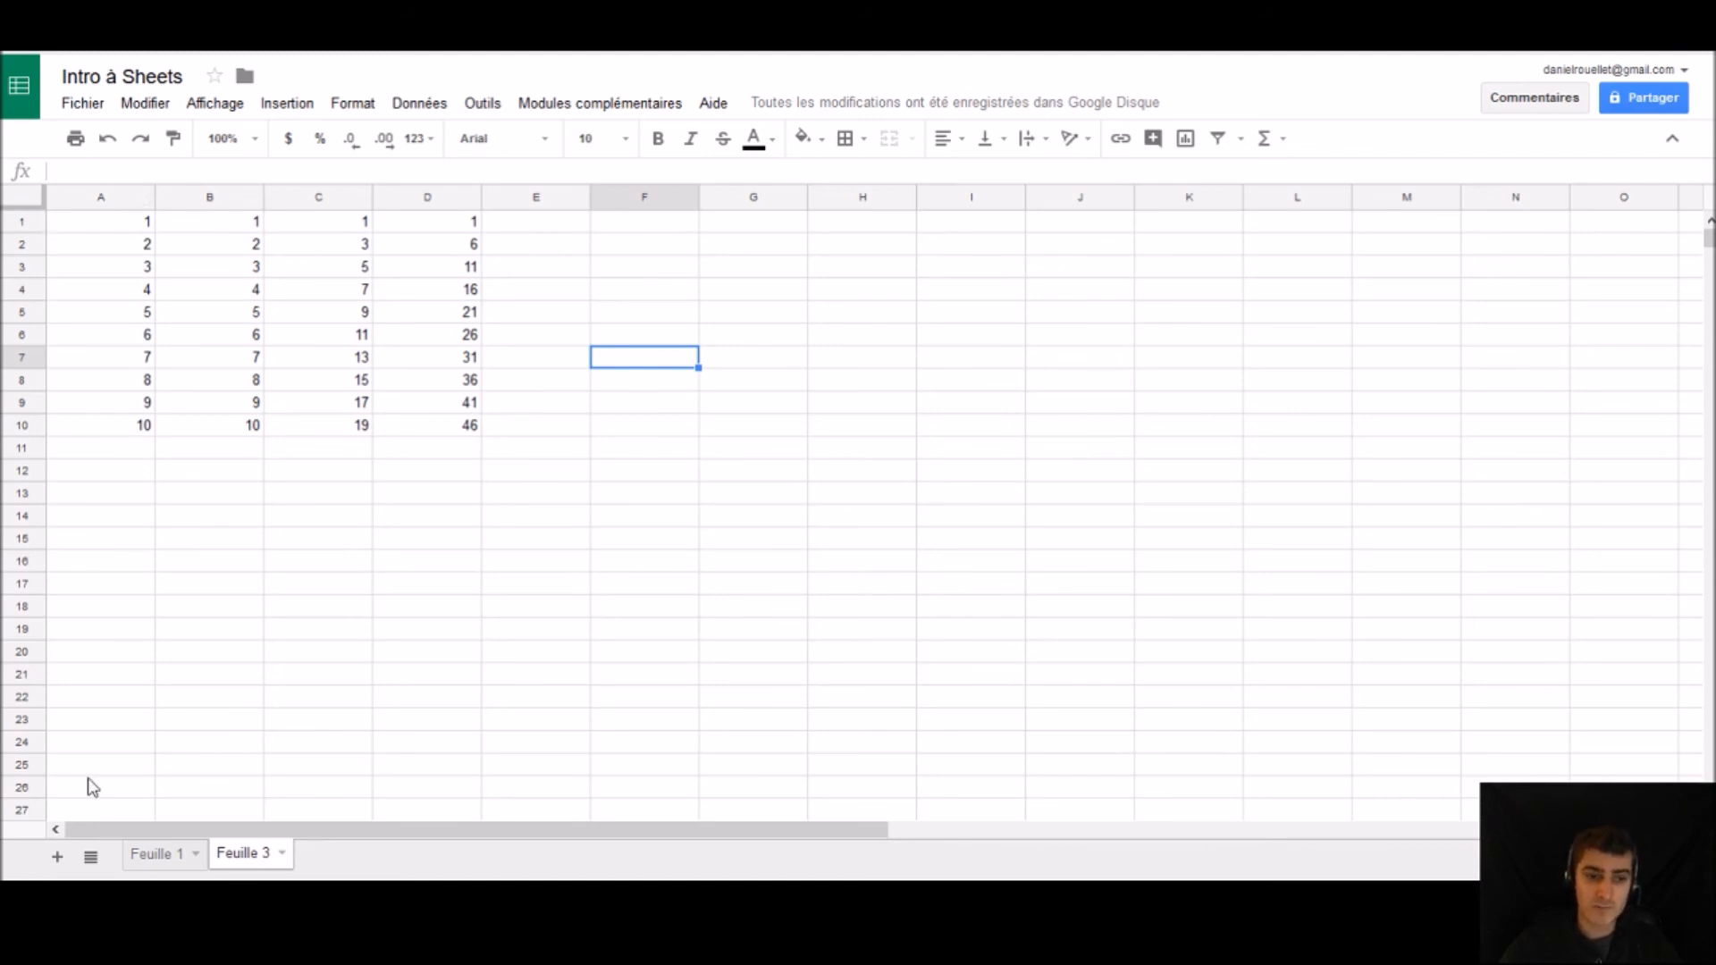
# On the sheet Feuille 1, fill cell A9, "Entrer des données rapidement", with yellow and select cell A10.
pyautogui.click(148, 855)
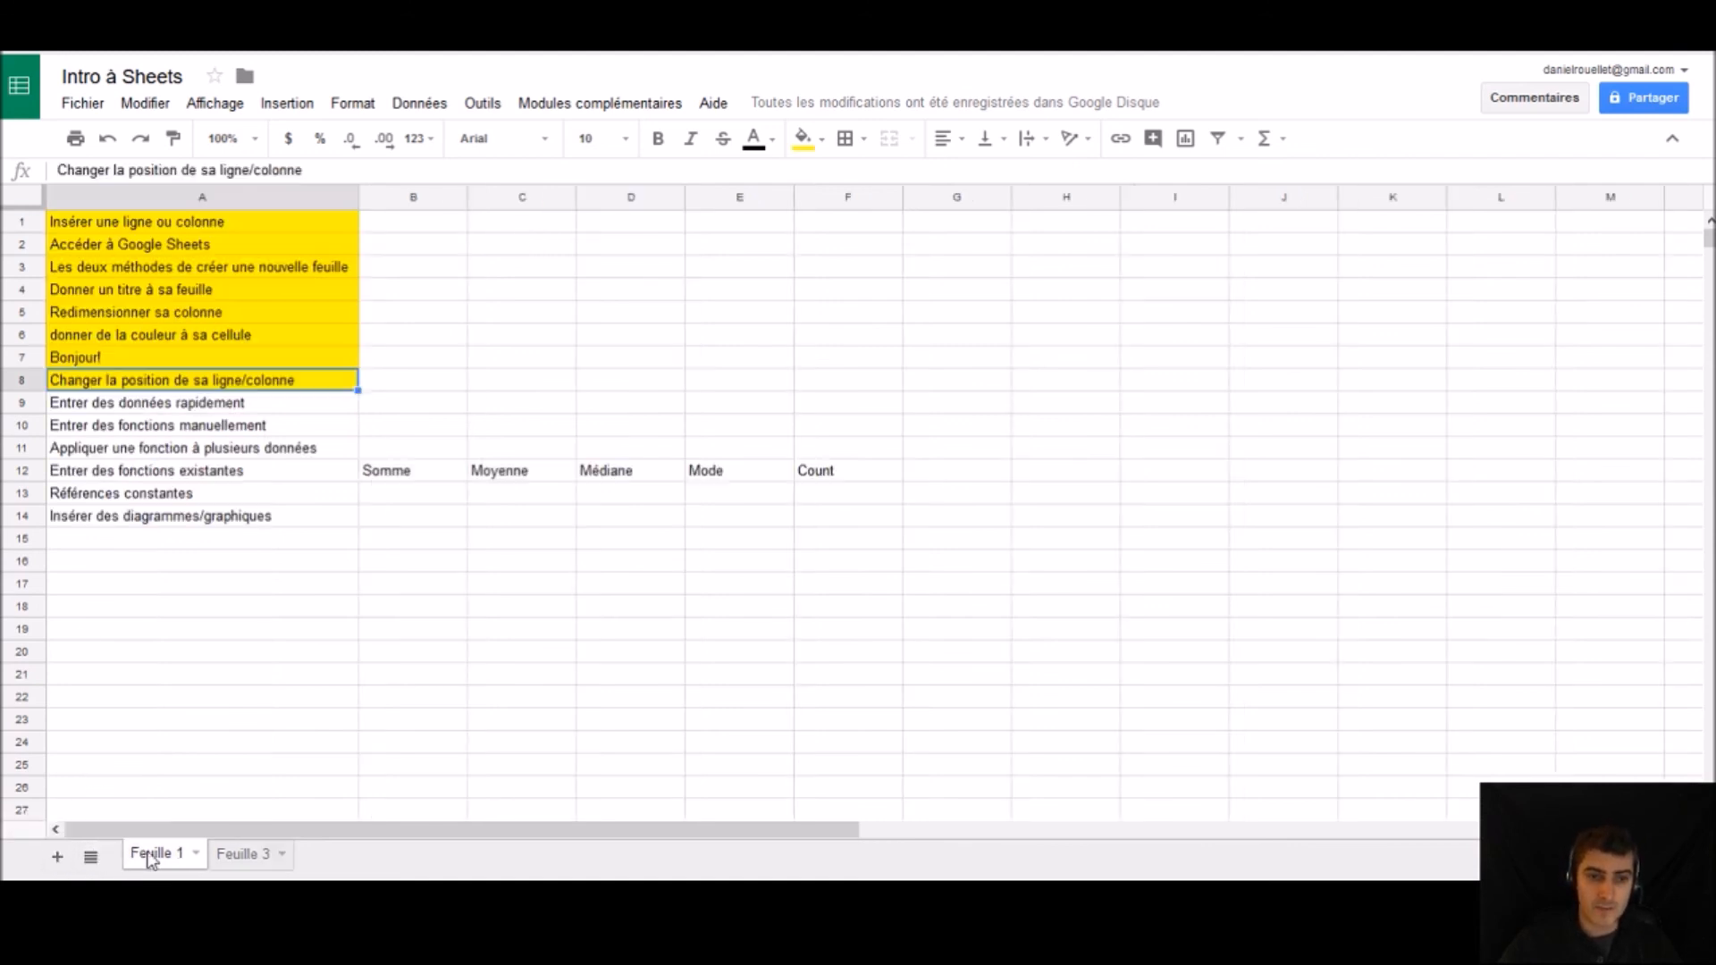
pyautogui.click(182, 409)
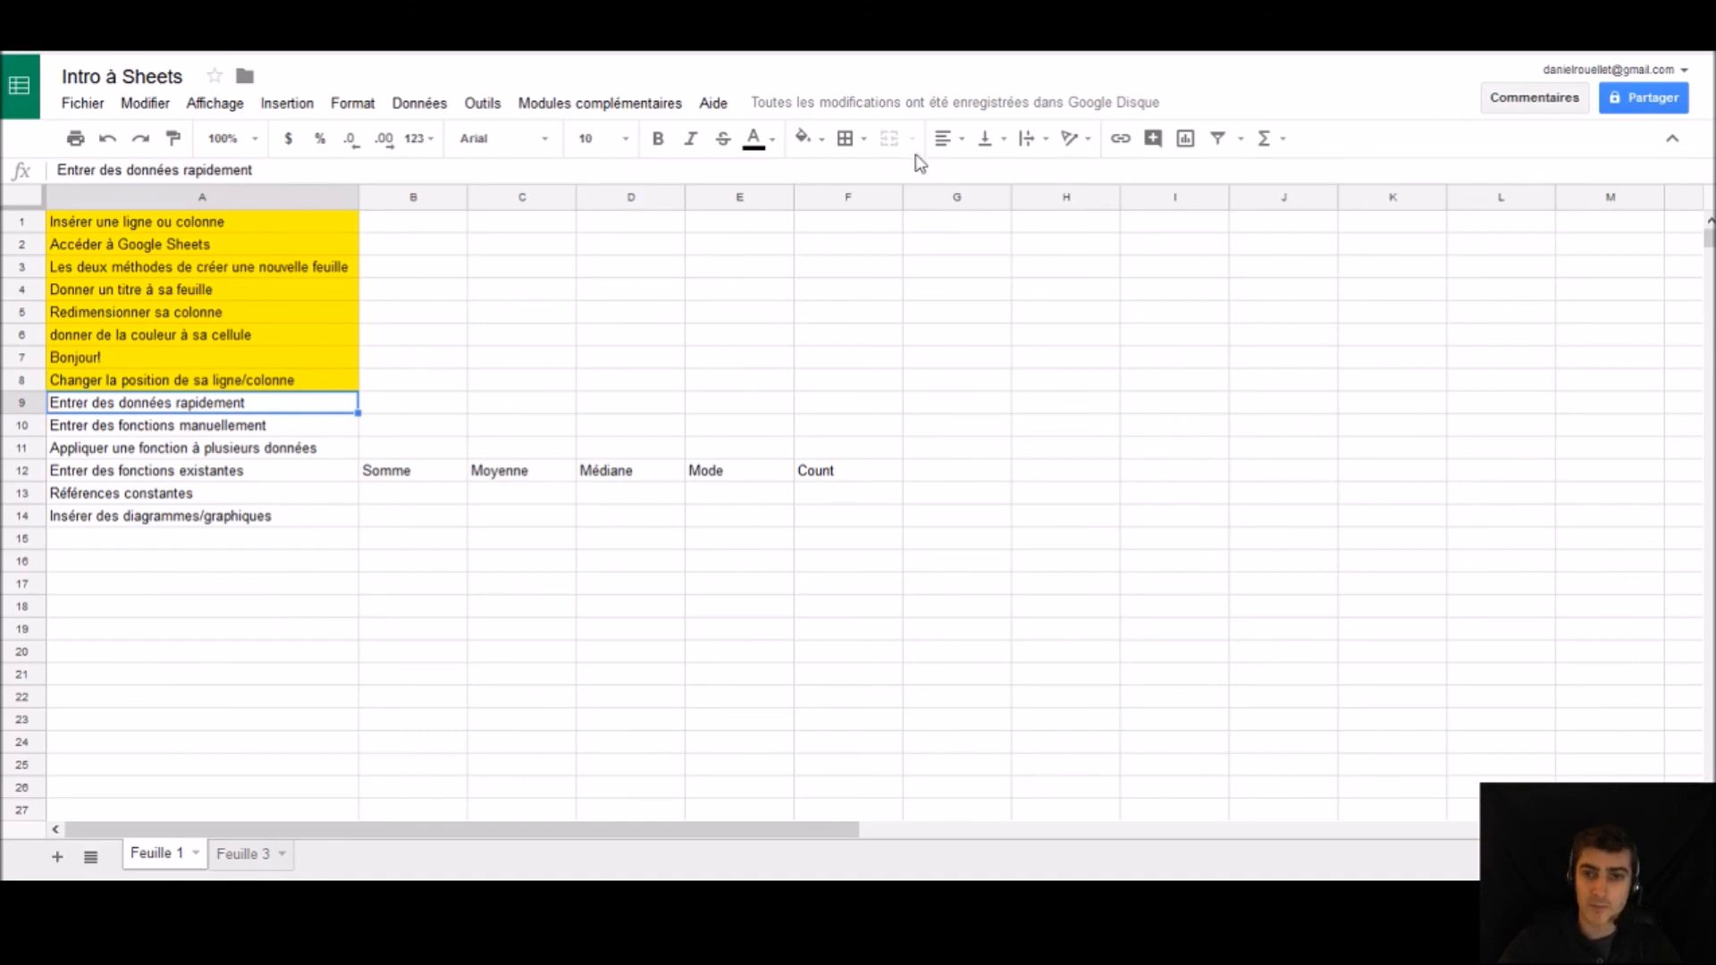
pyautogui.click(823, 146)
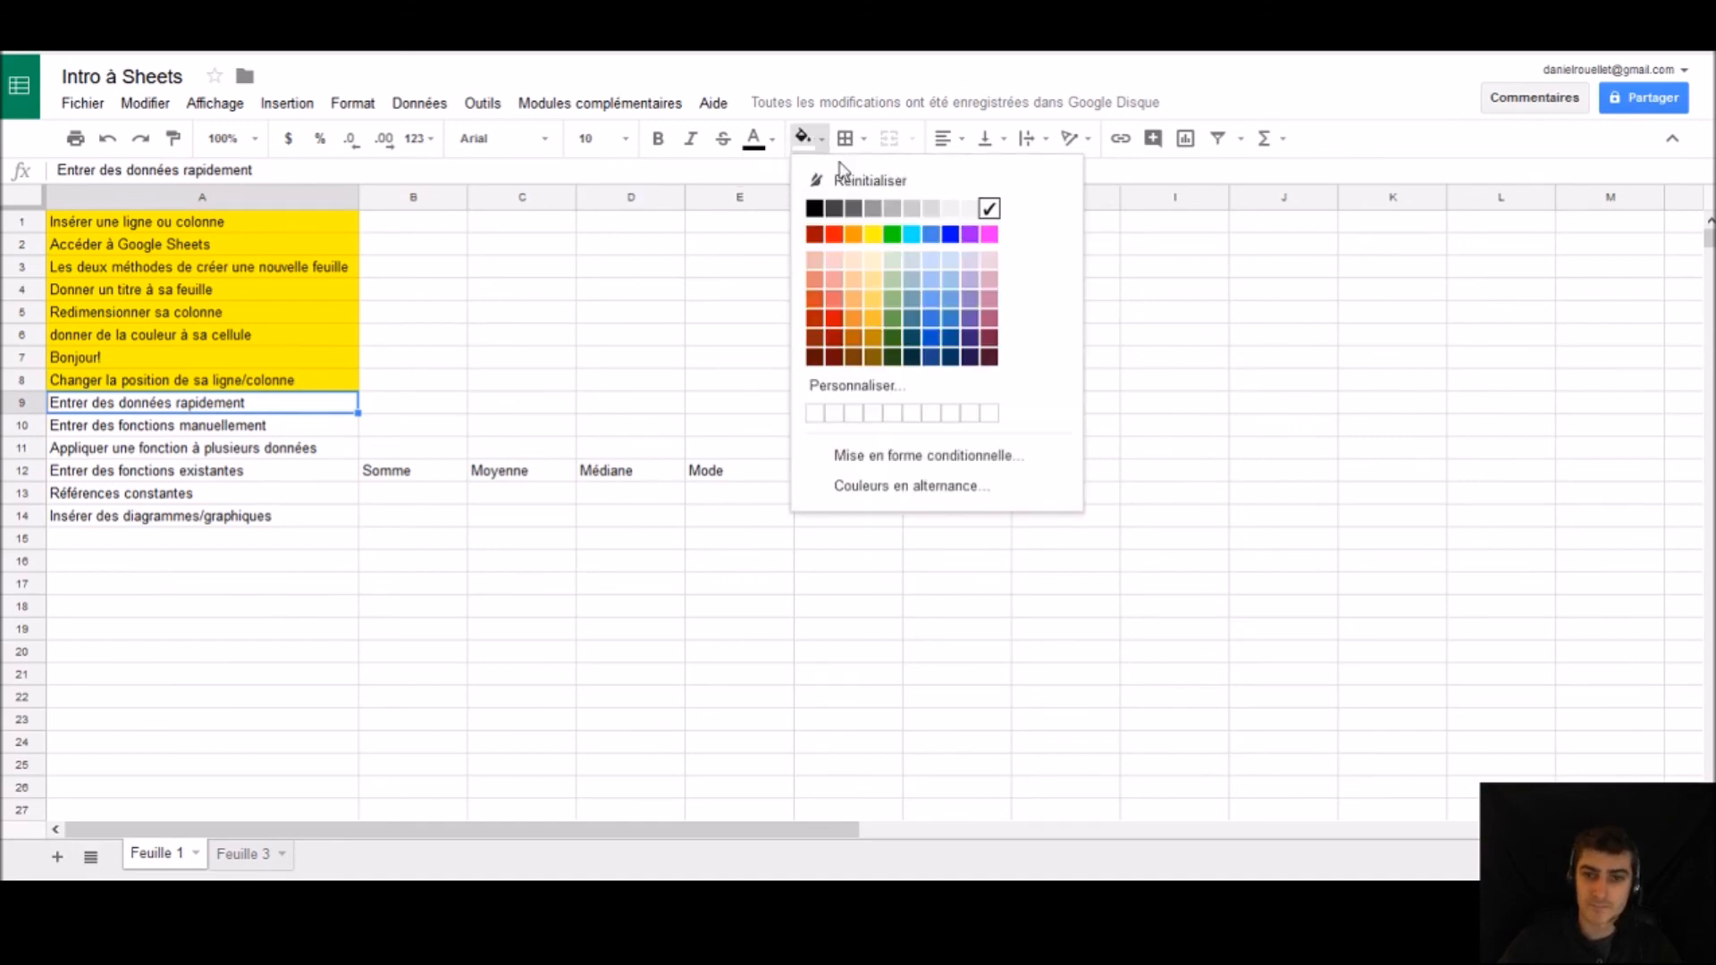
pyautogui.click(872, 235)
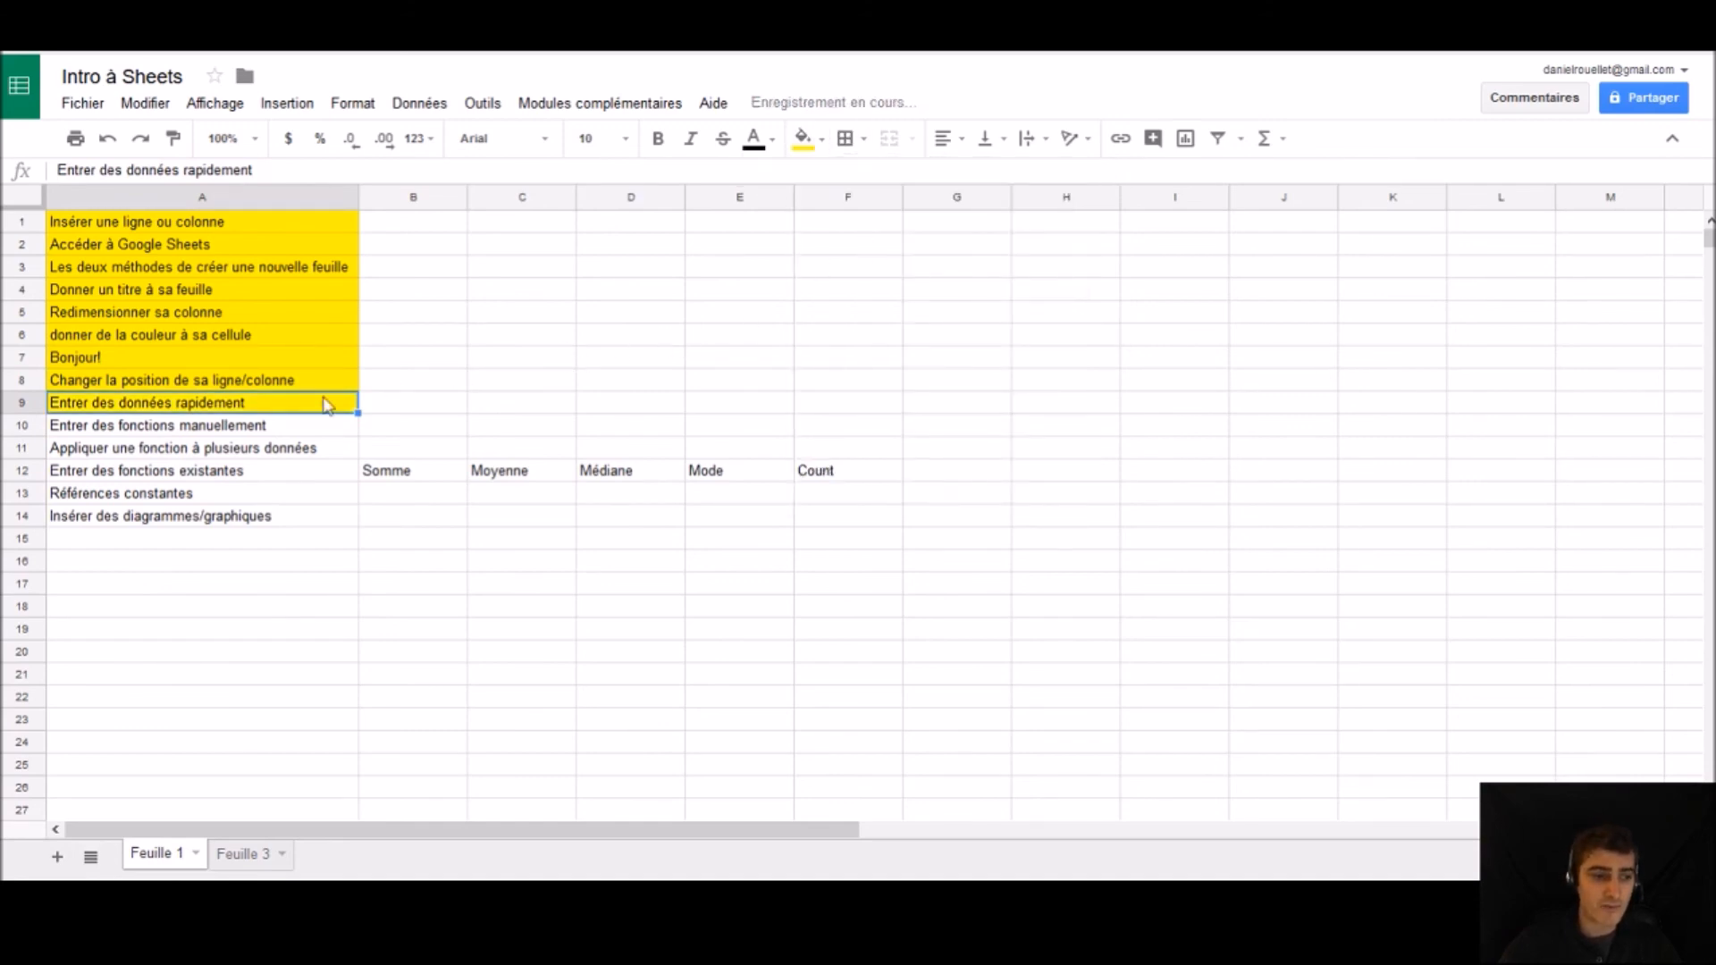
pyautogui.click(118, 430)
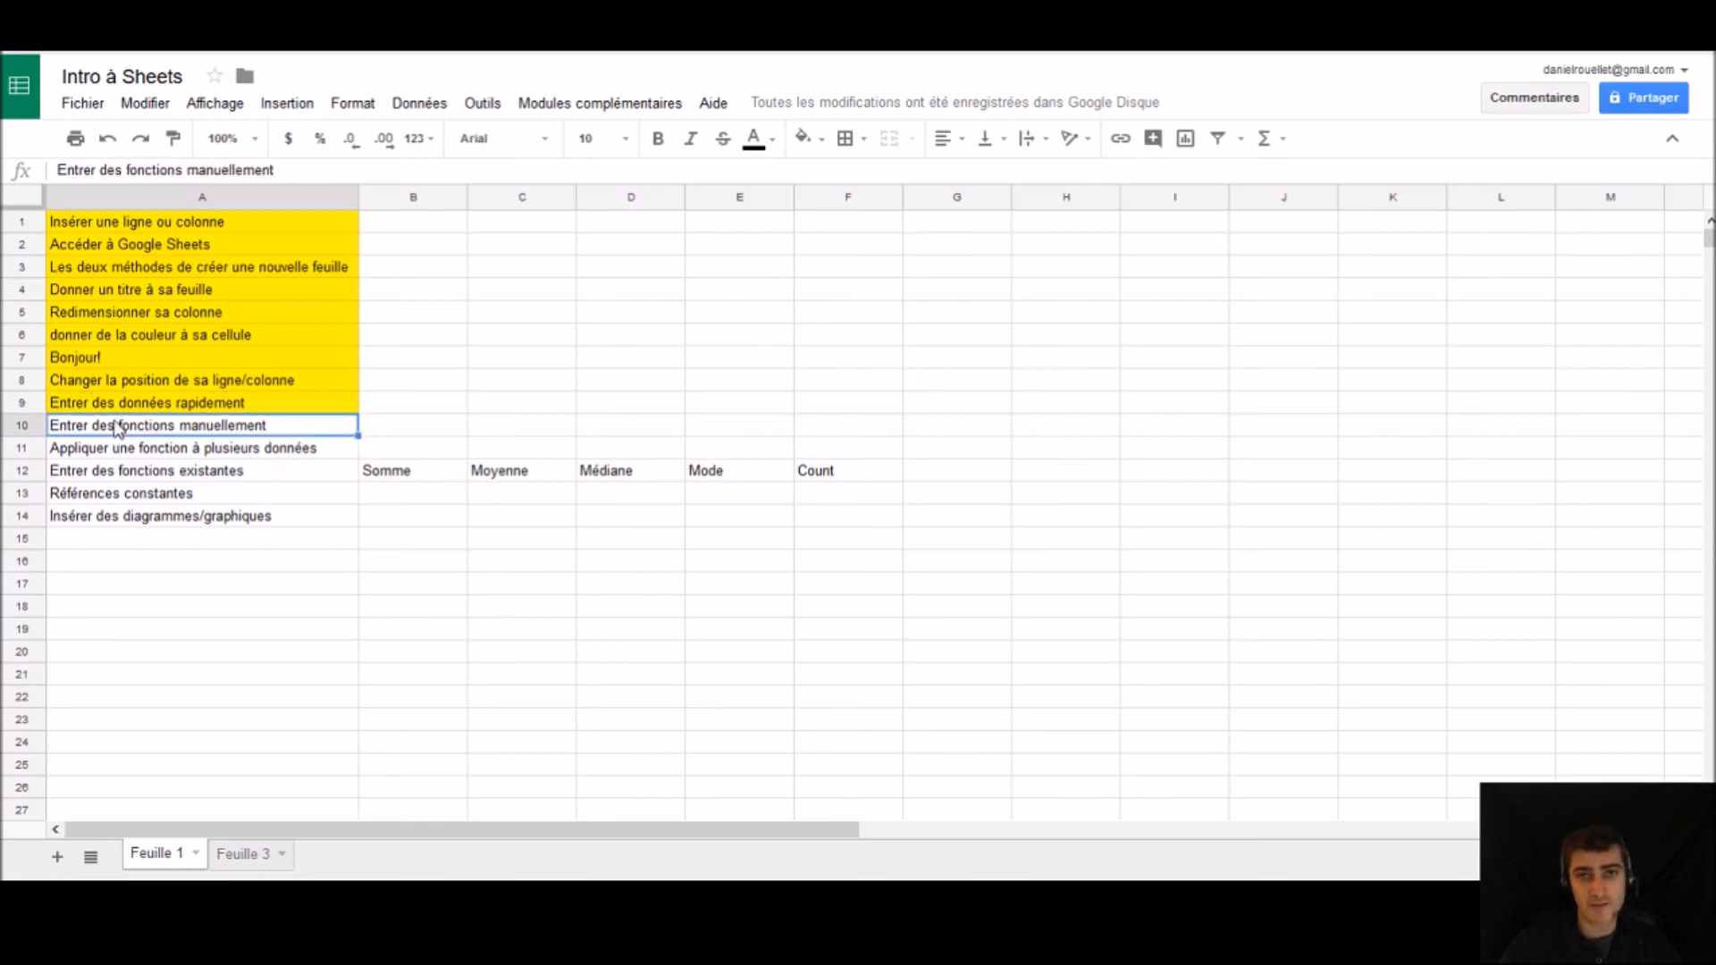